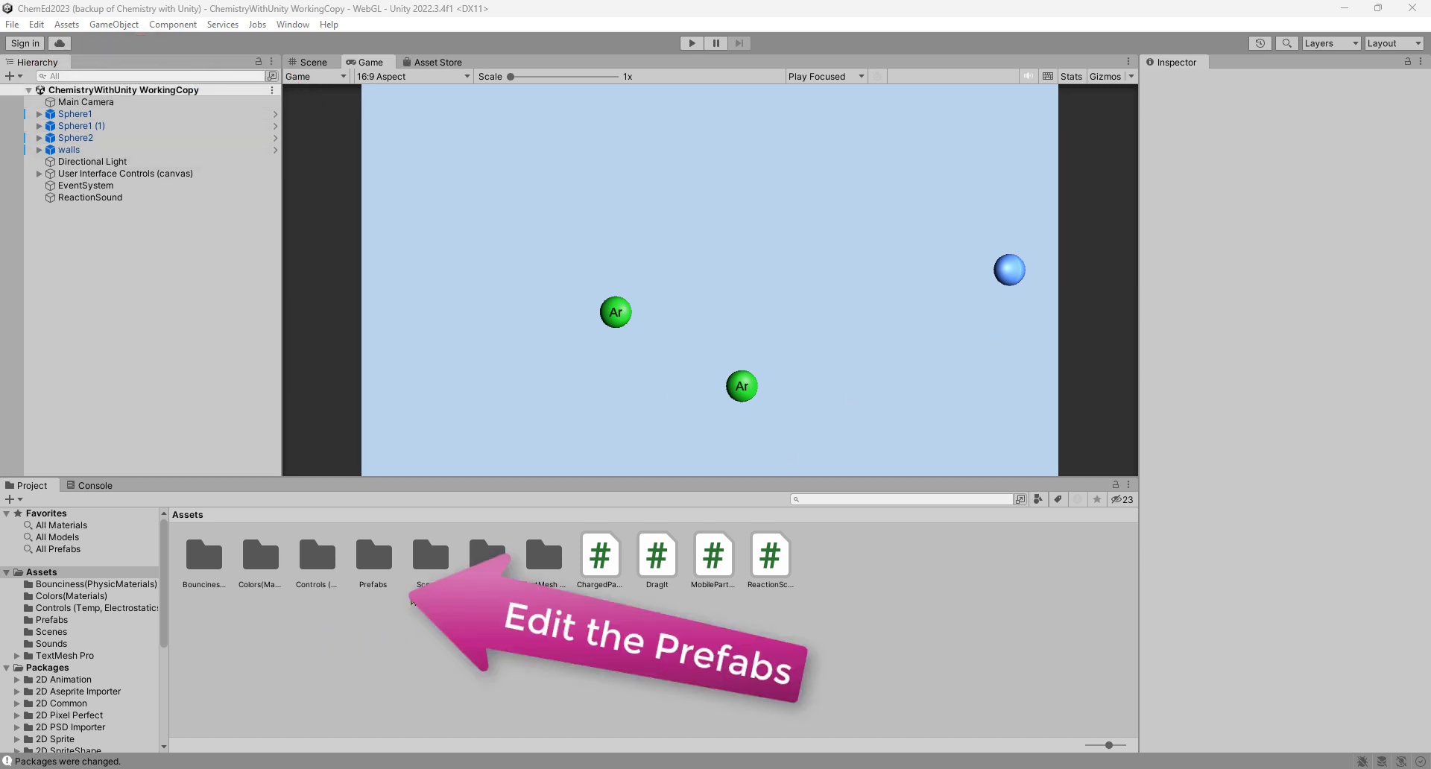
Duplicate the Sphere1 prefab in the Prefabs folder and rename the copy Zinc Metal.
double_click(375, 557)
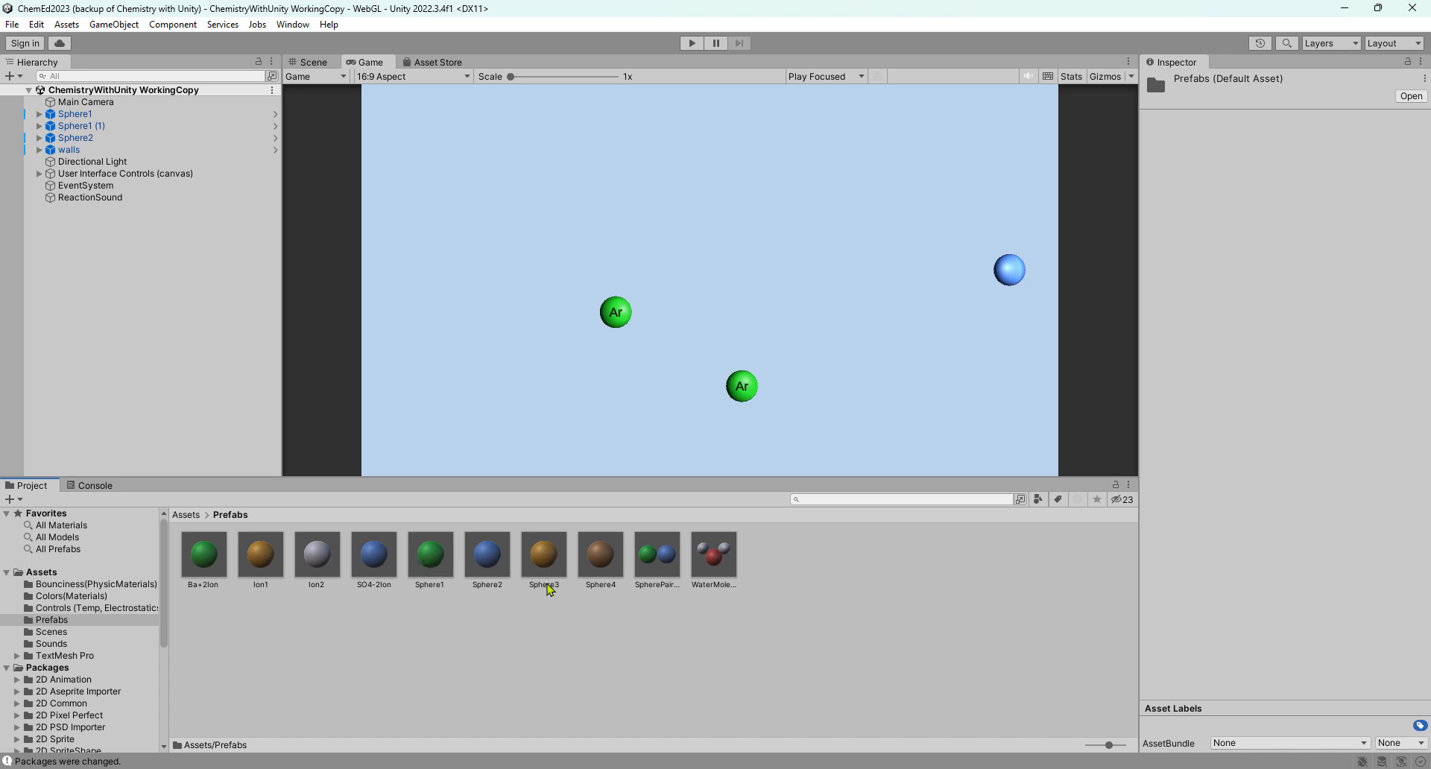
double_click(432, 554)
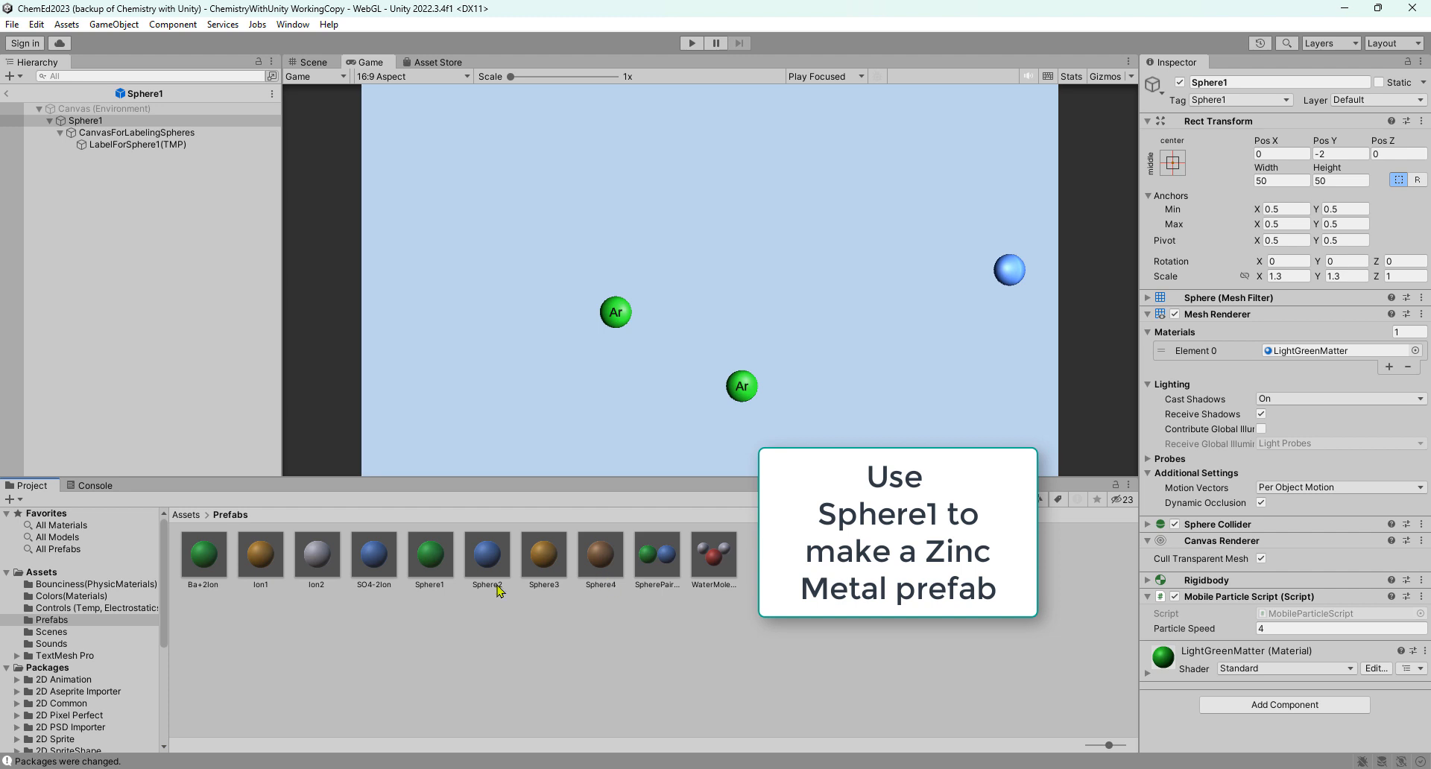
click(432, 573)
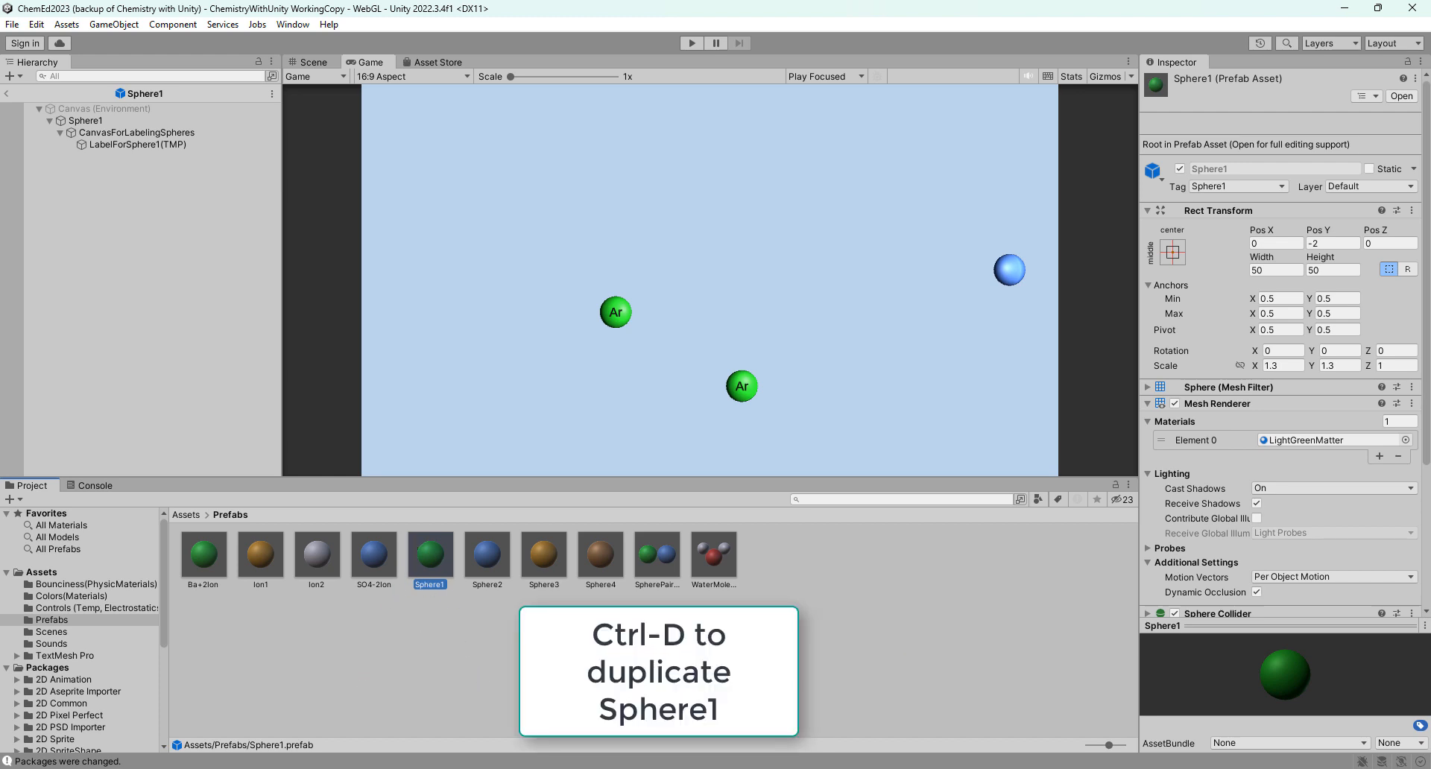
key(ctrl+d)
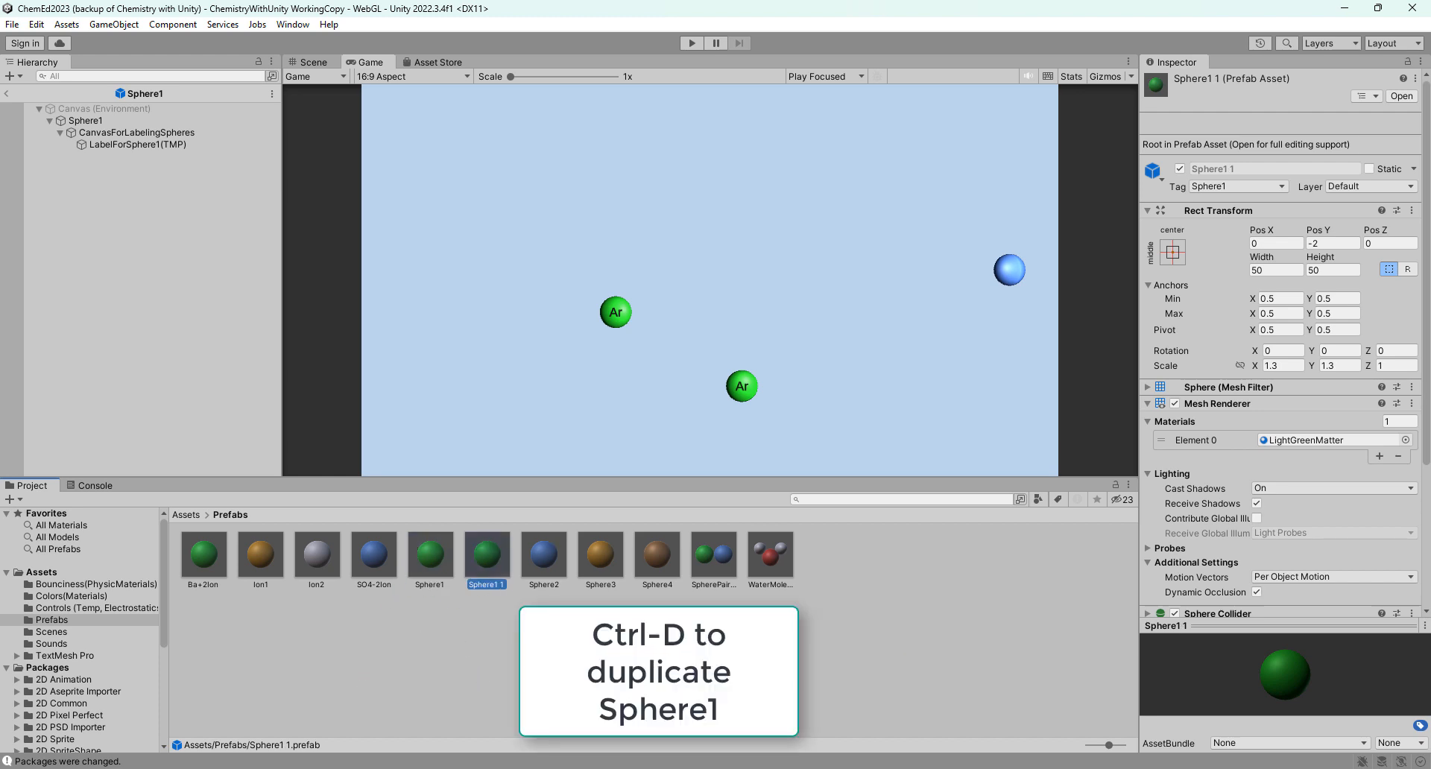
click(503, 586)
text(Zinc Metal)
key(Return)
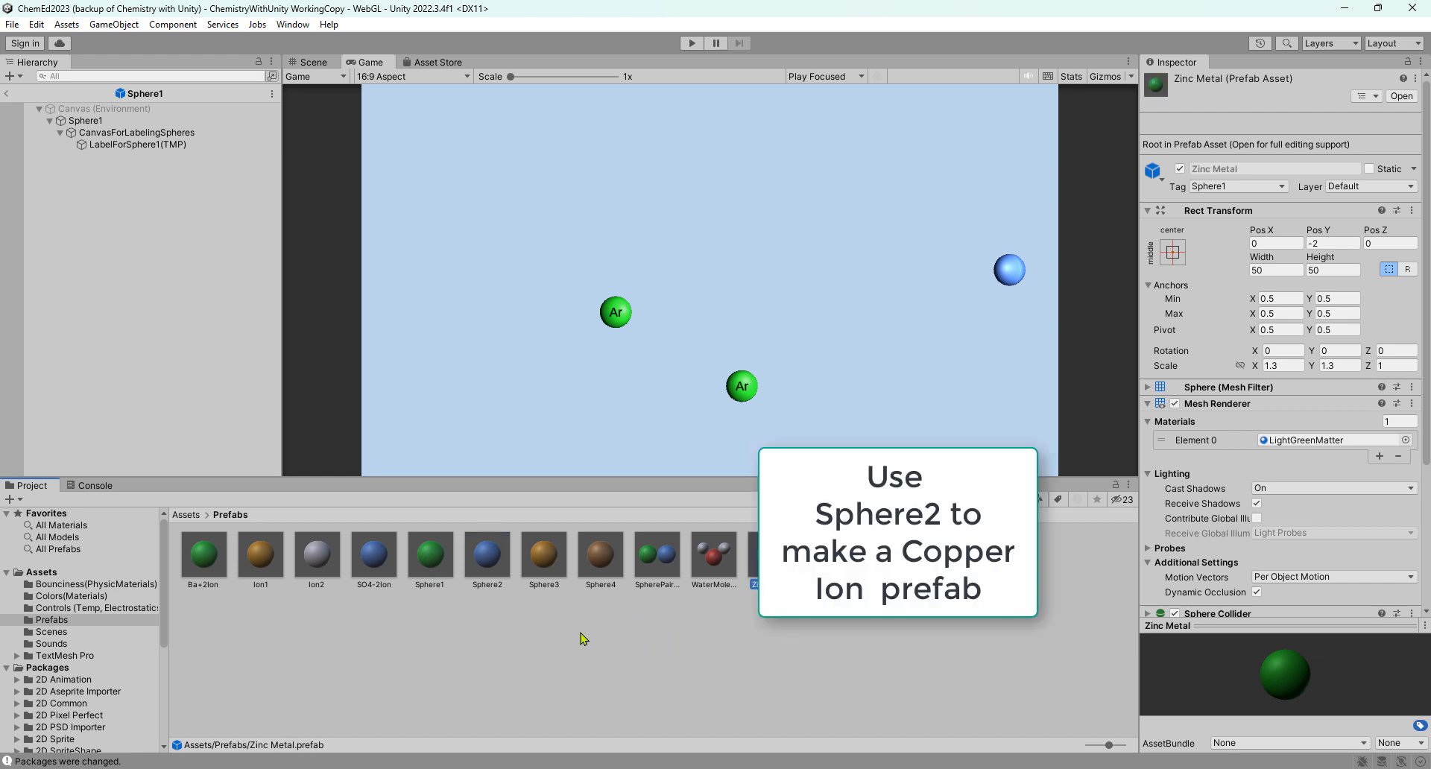
Duplicate the Sphere2 prefab and rename the copy CopperIon.
click(494, 563)
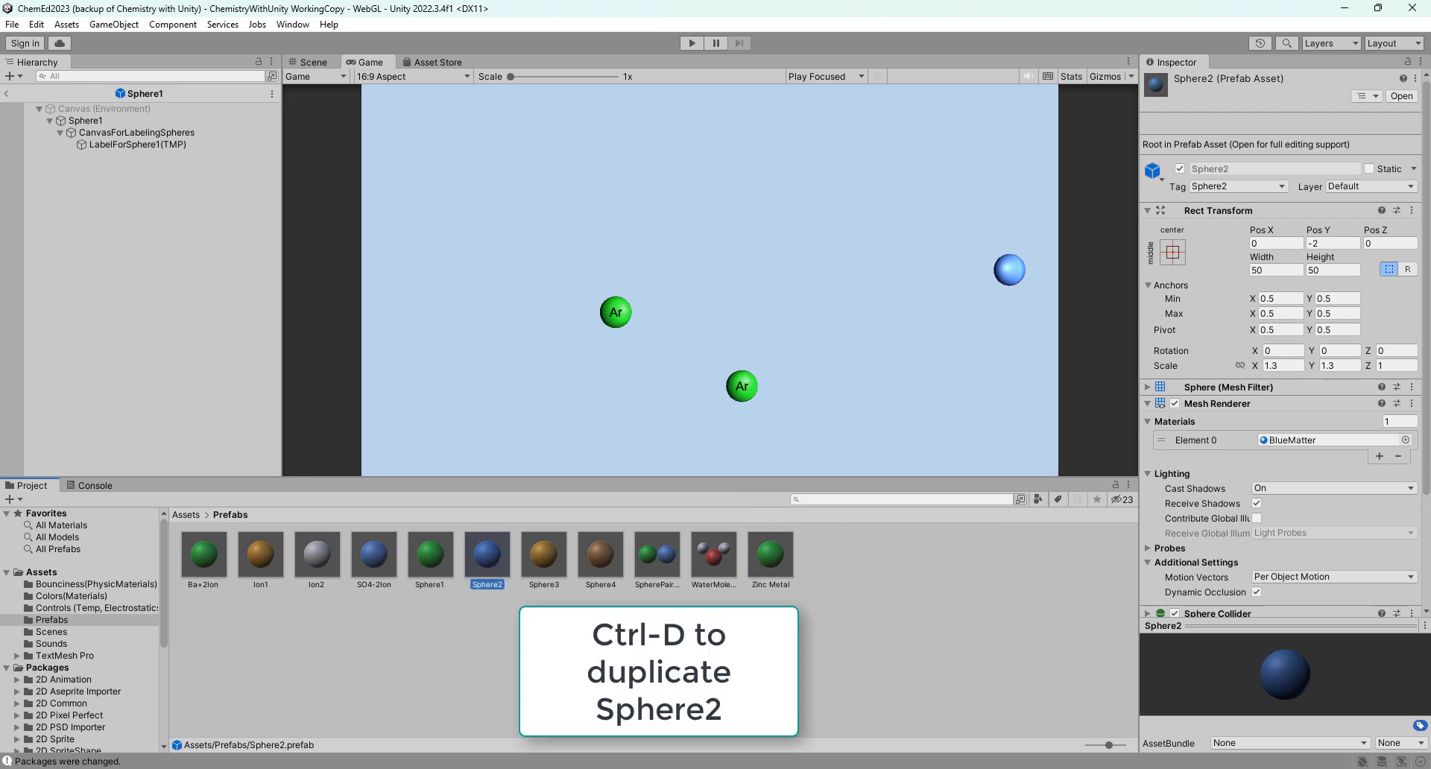
key(ctrl+d)
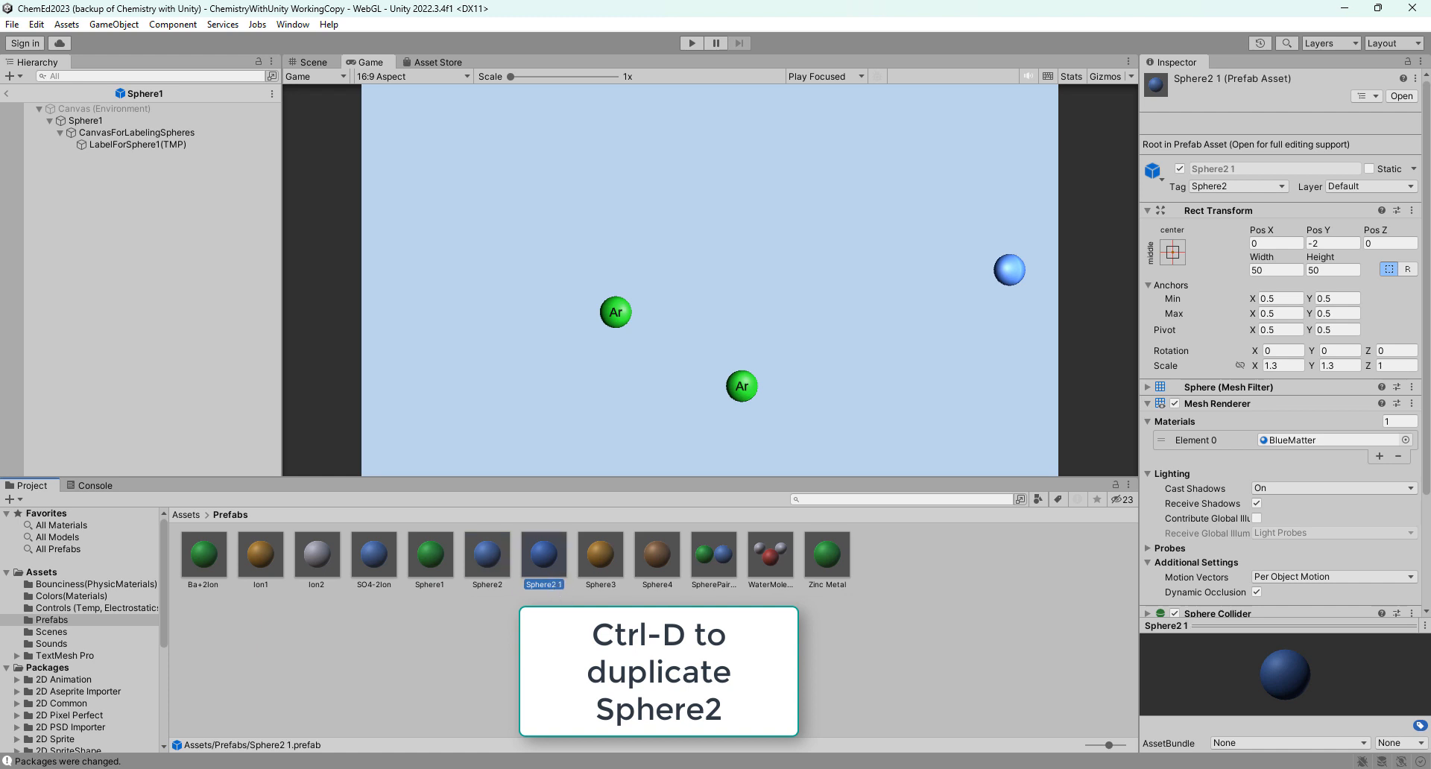
key(F2)
text(CopperIon)
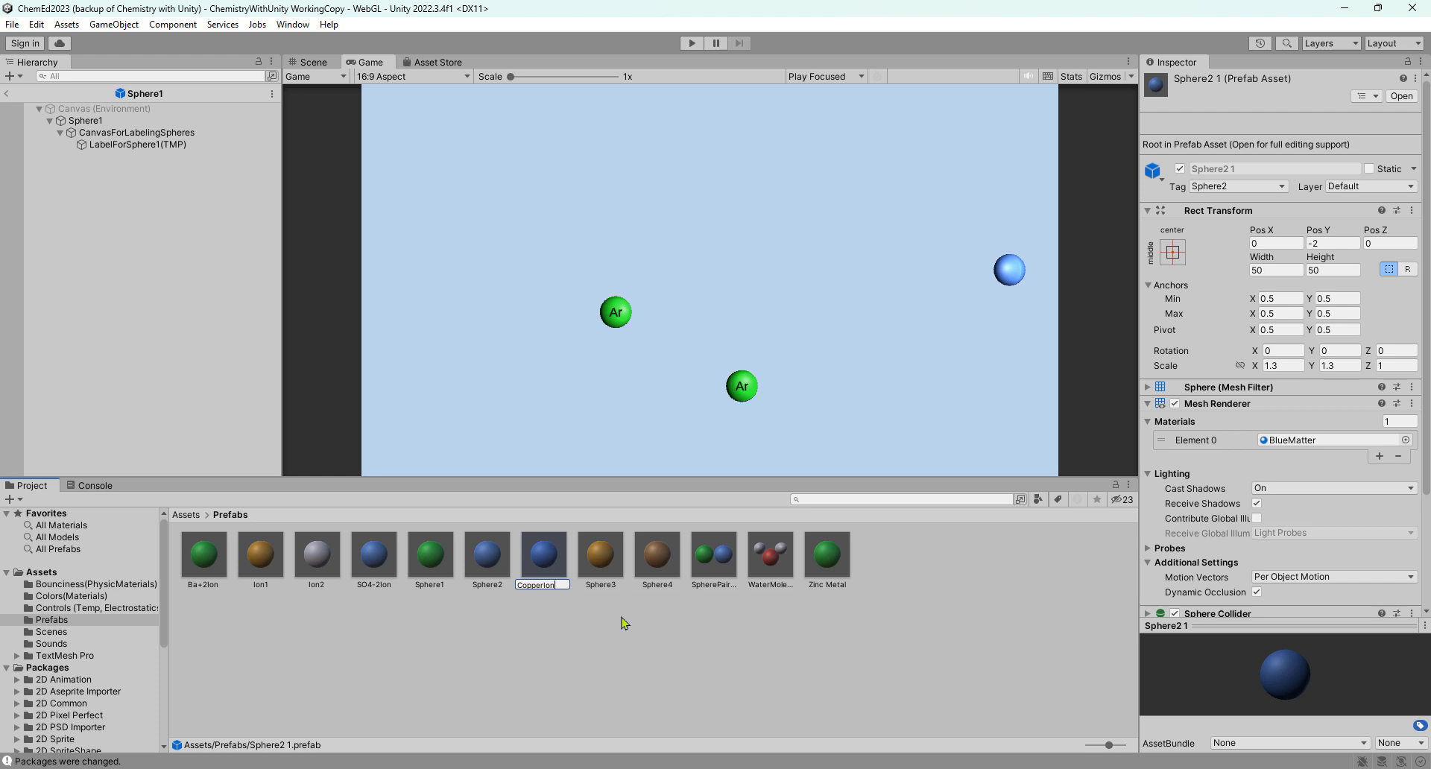
key(Return)
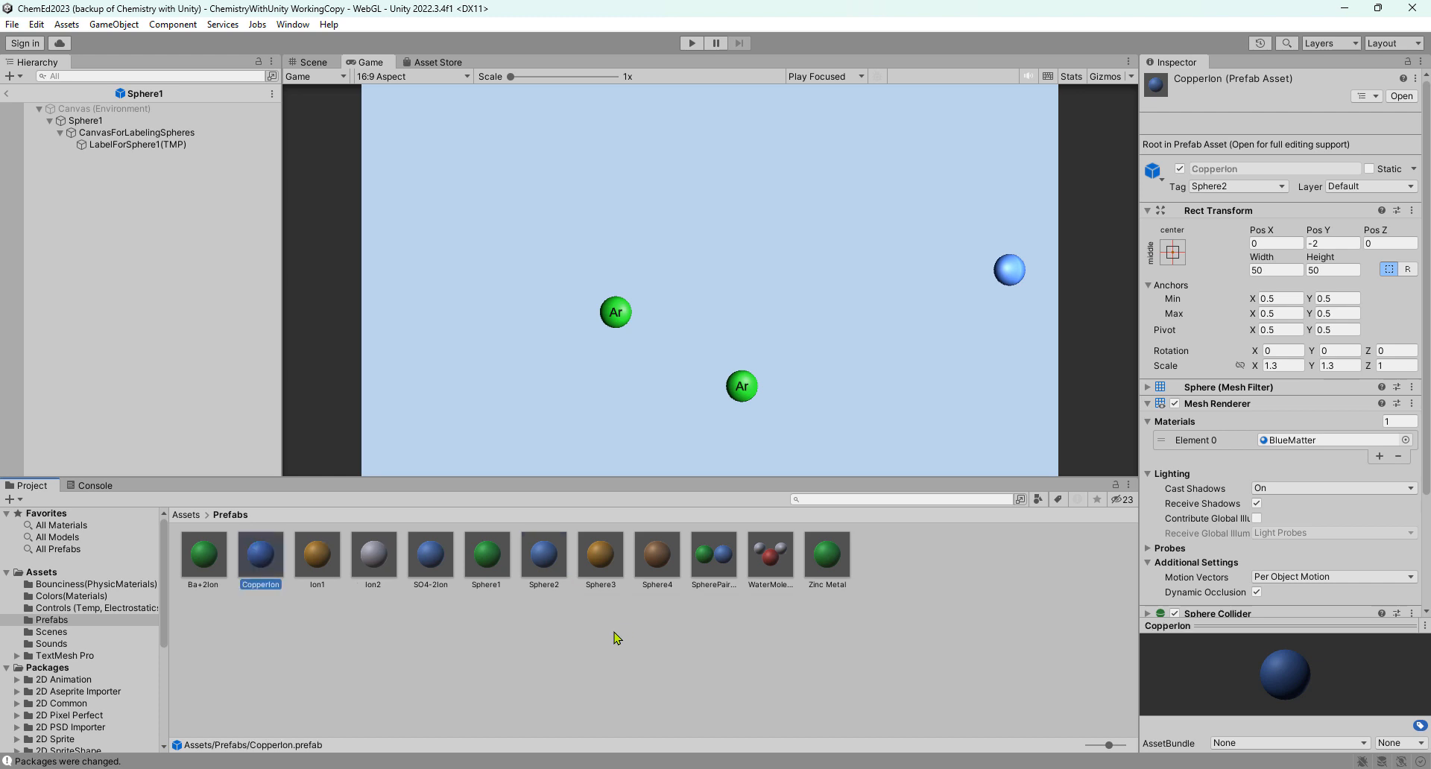
Open the Zinc Metal prefab for editing and remove its Mobile Particle Script component.
double_click(831, 558)
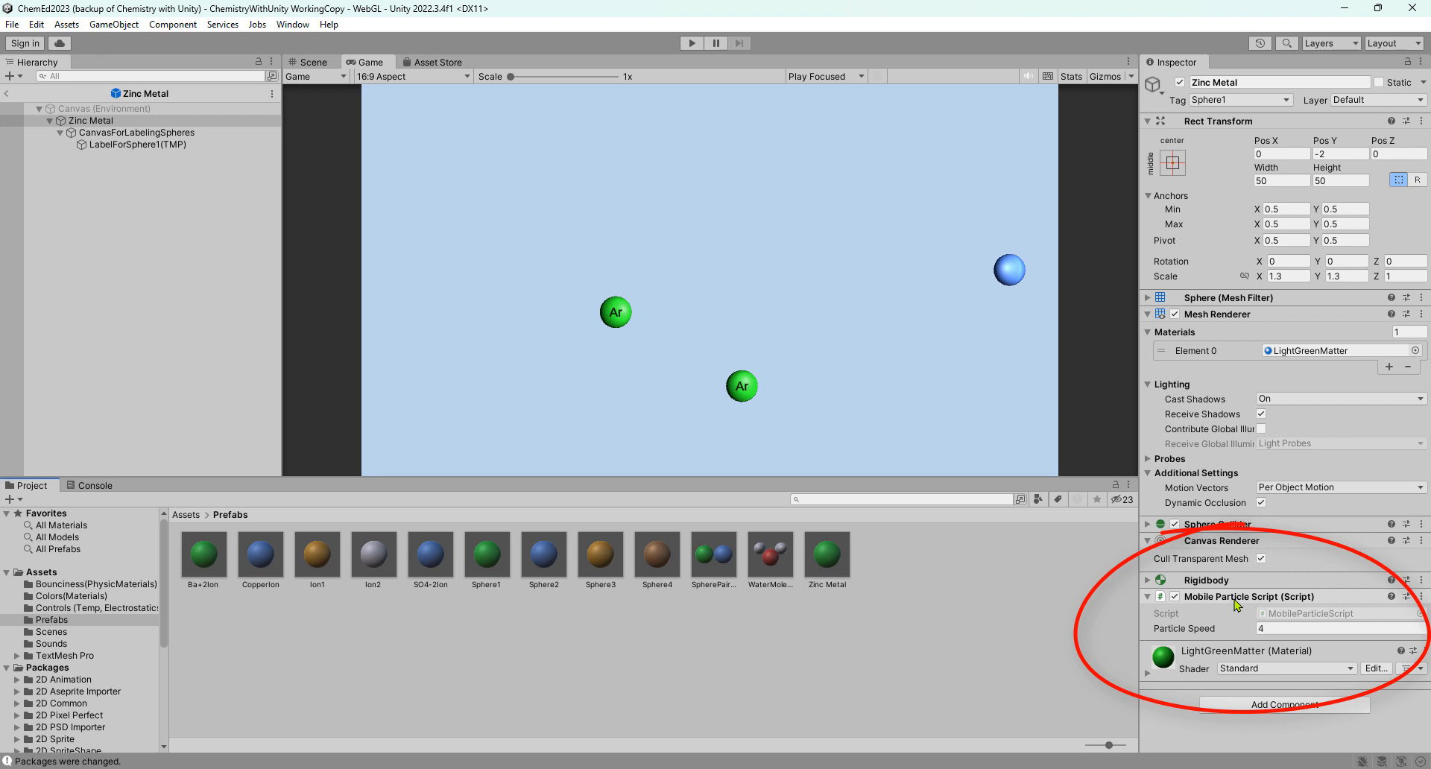
click(1424, 597)
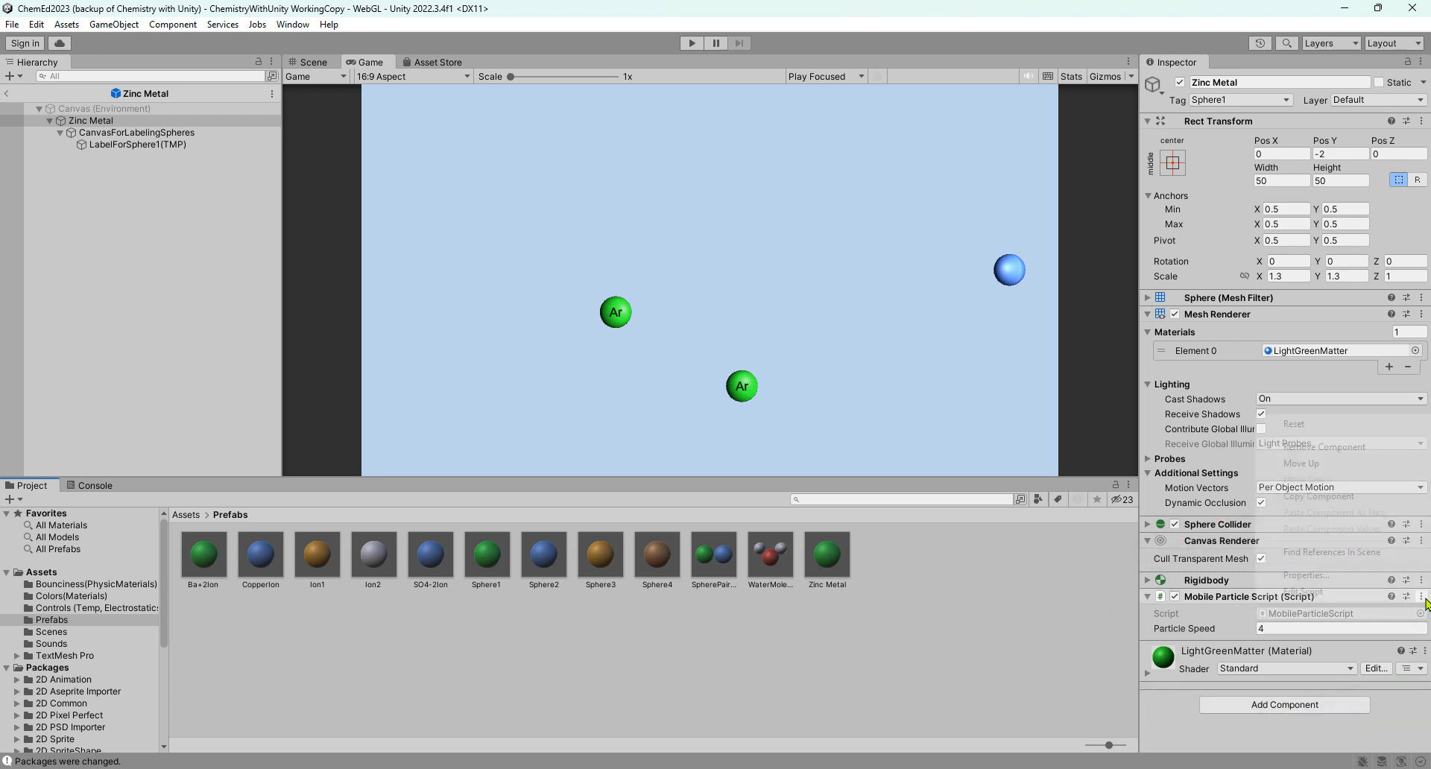
click(1363, 448)
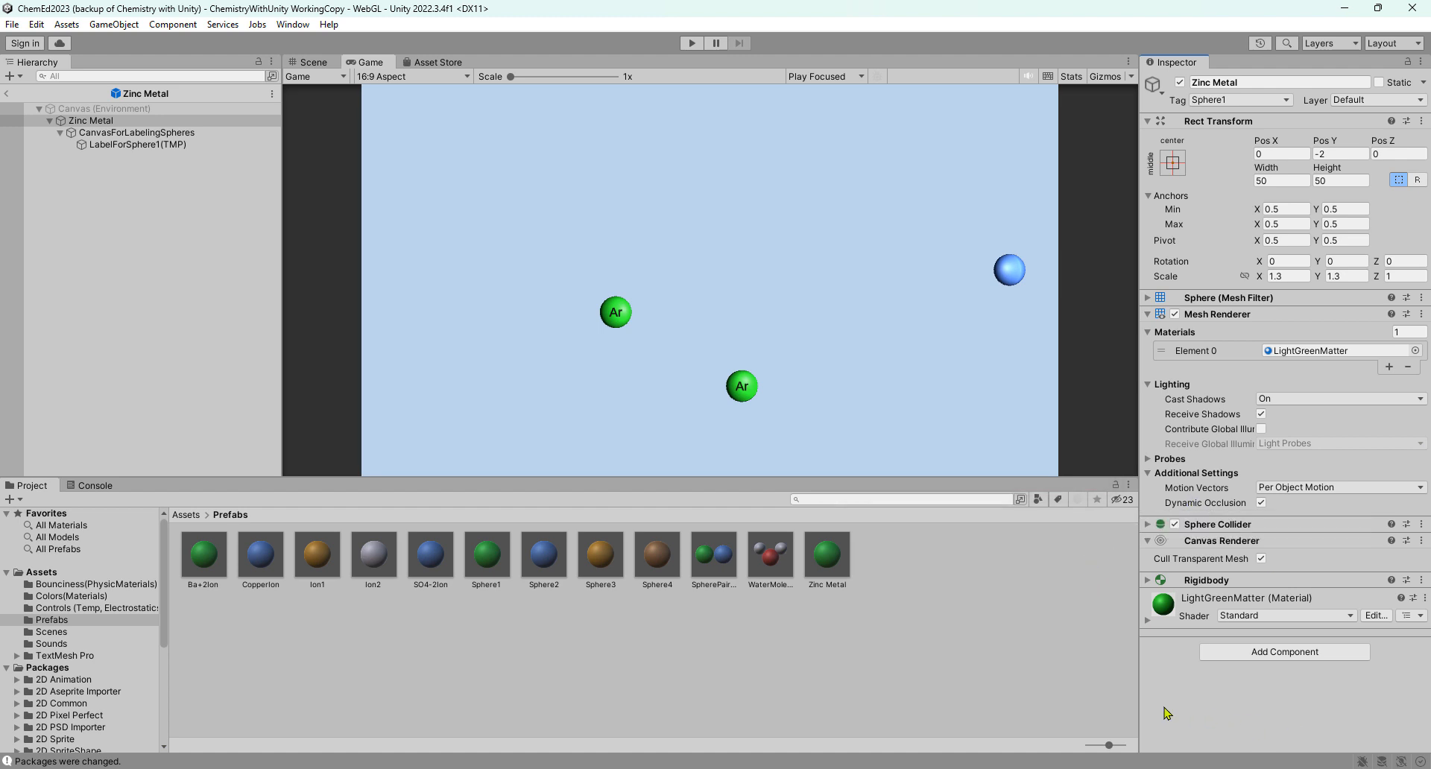
Freeze the X and Y position in the Rigidbody constraints of the Zinc Metal prefab.
click(1147, 580)
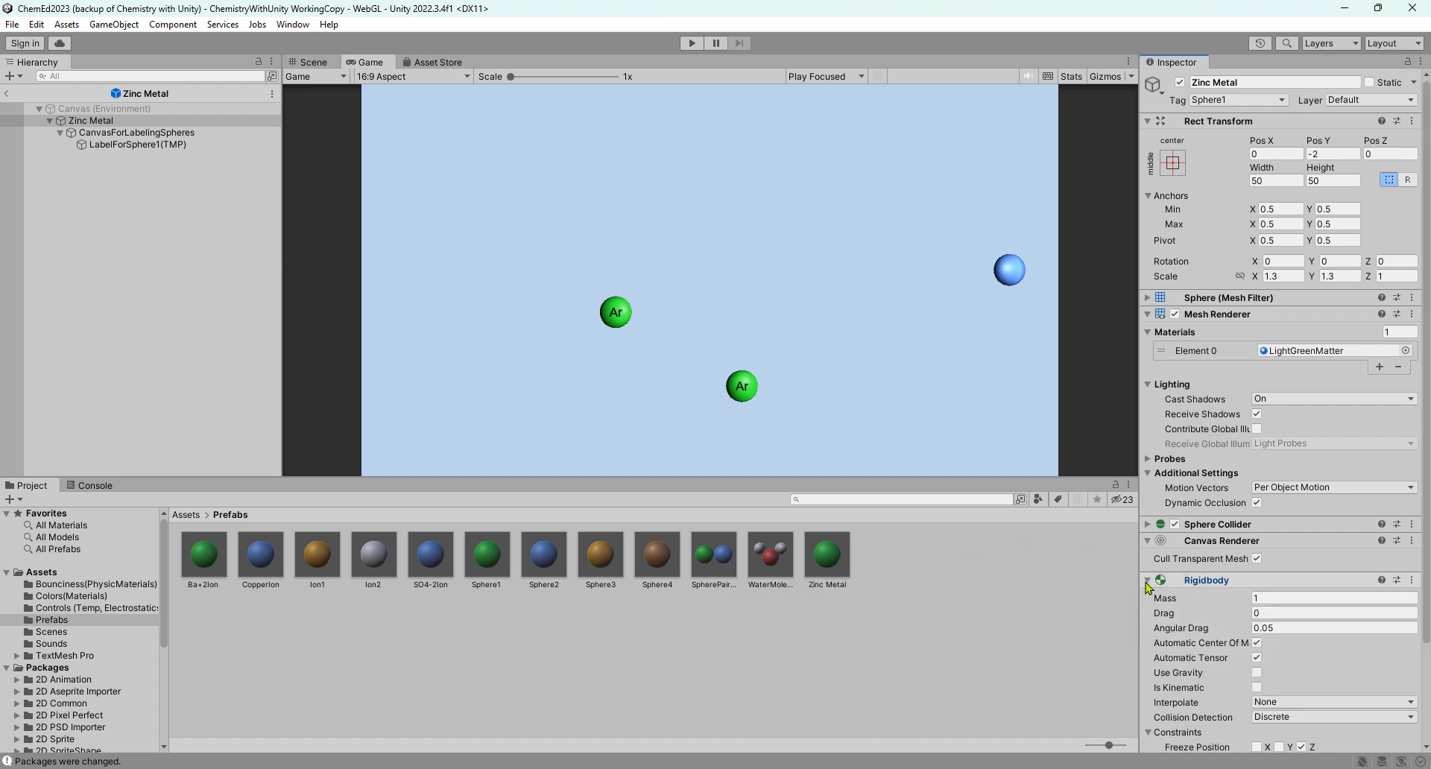
scroll(1187, 625, down, 3)
scroll(1187, 625, down, 3)
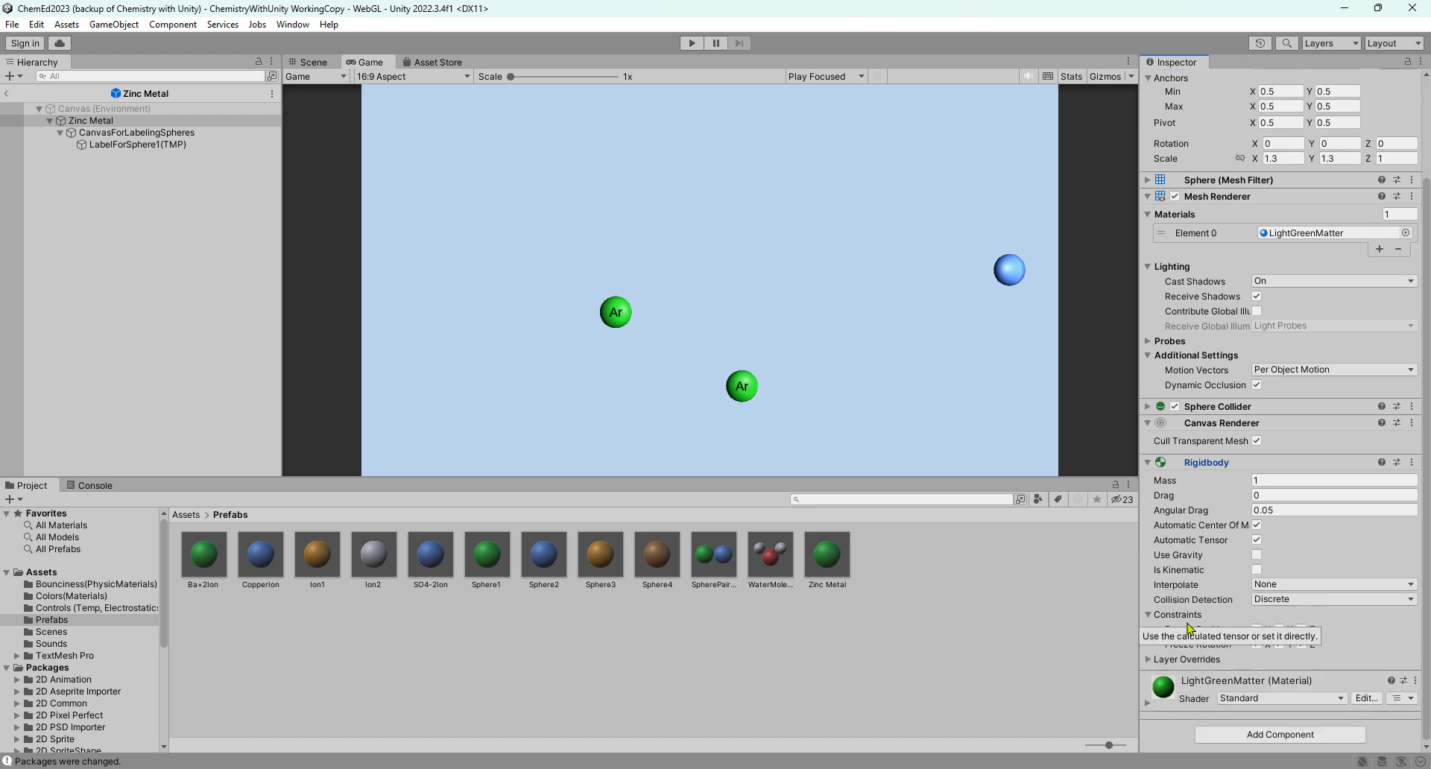
click(1149, 614)
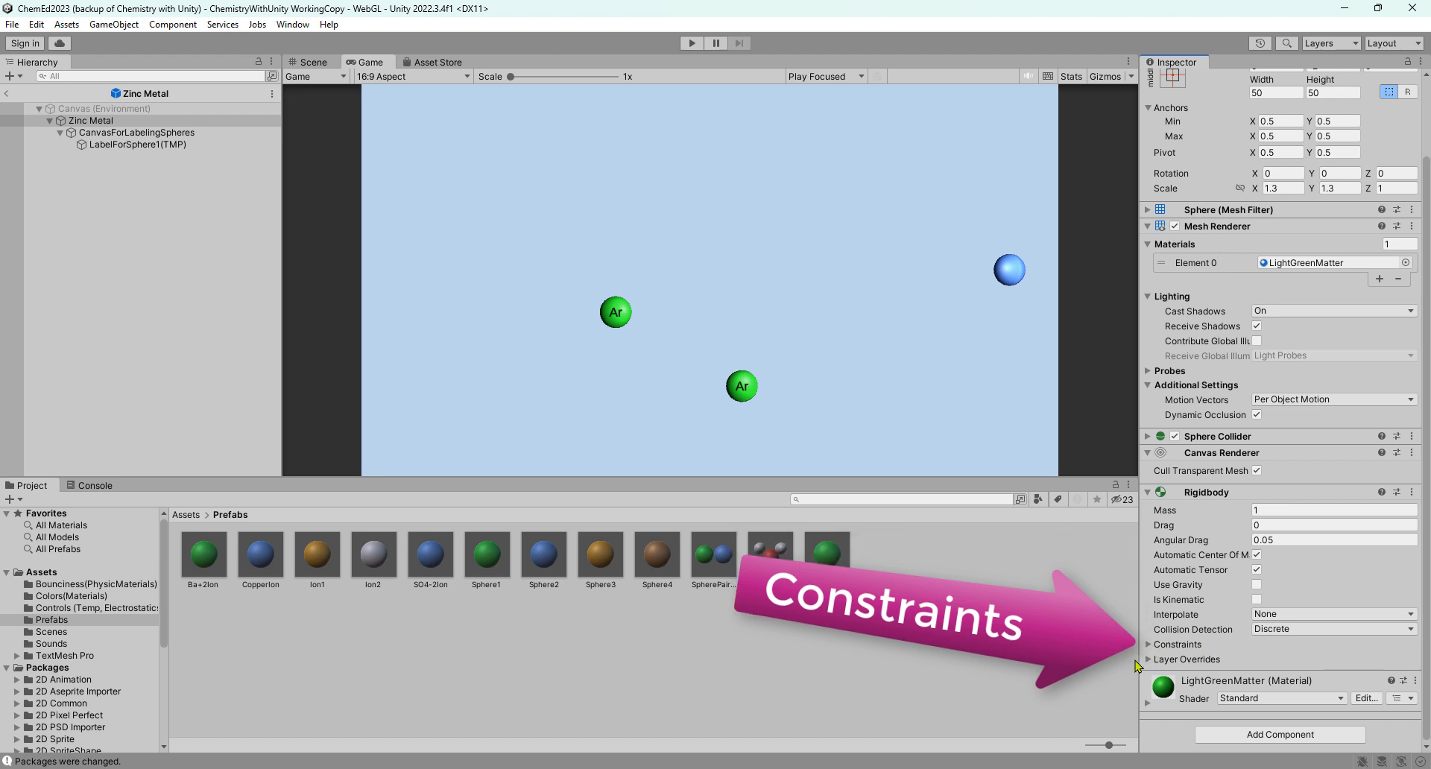
click(1148, 645)
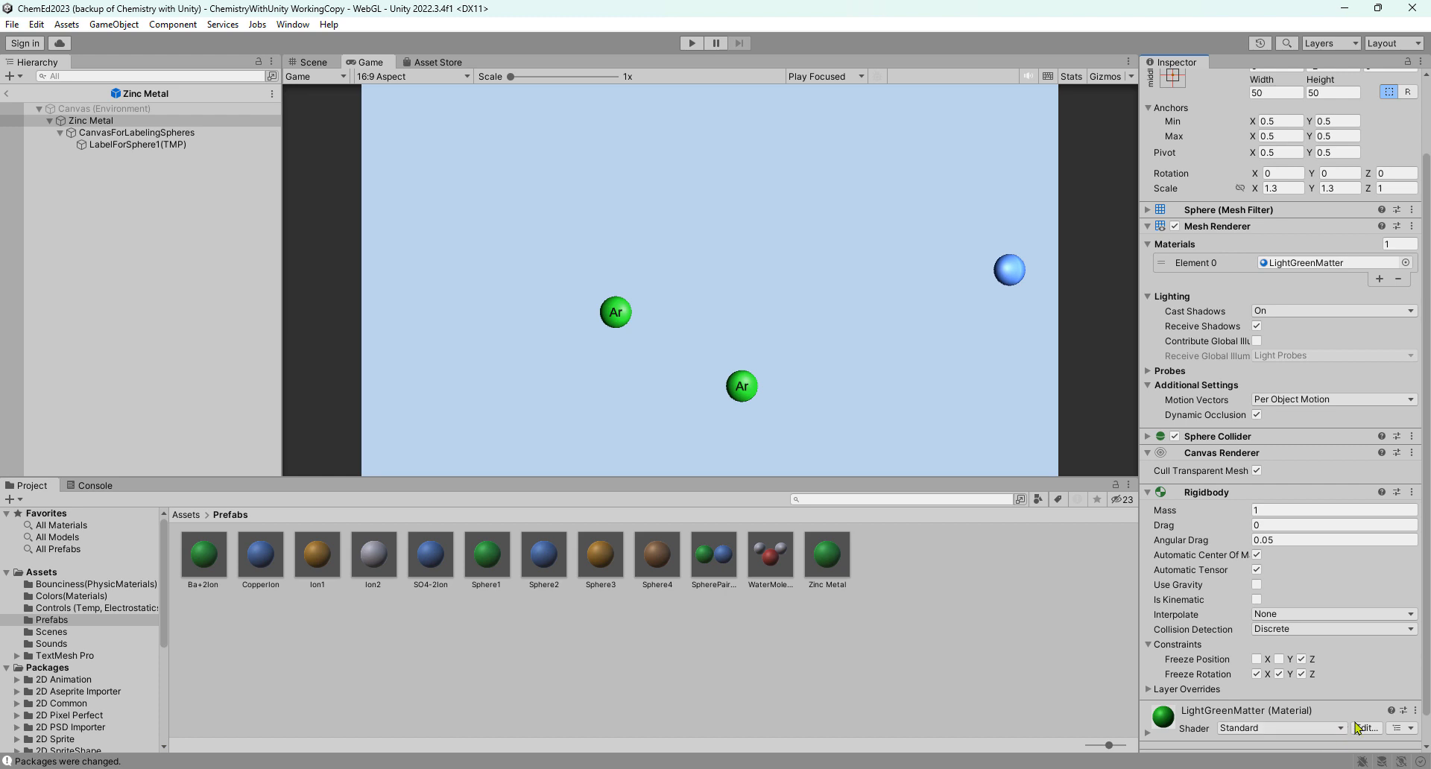
click(1279, 659)
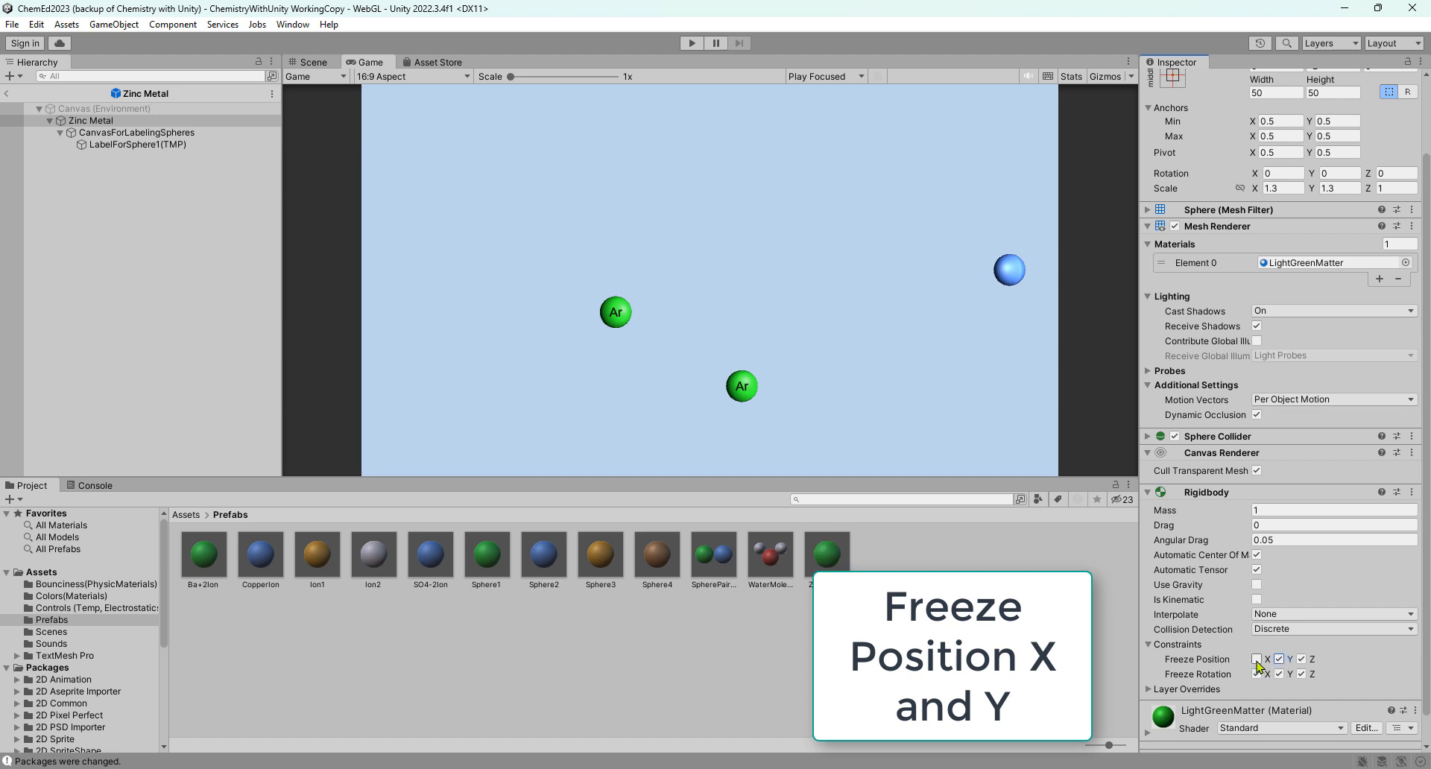
click(1256, 659)
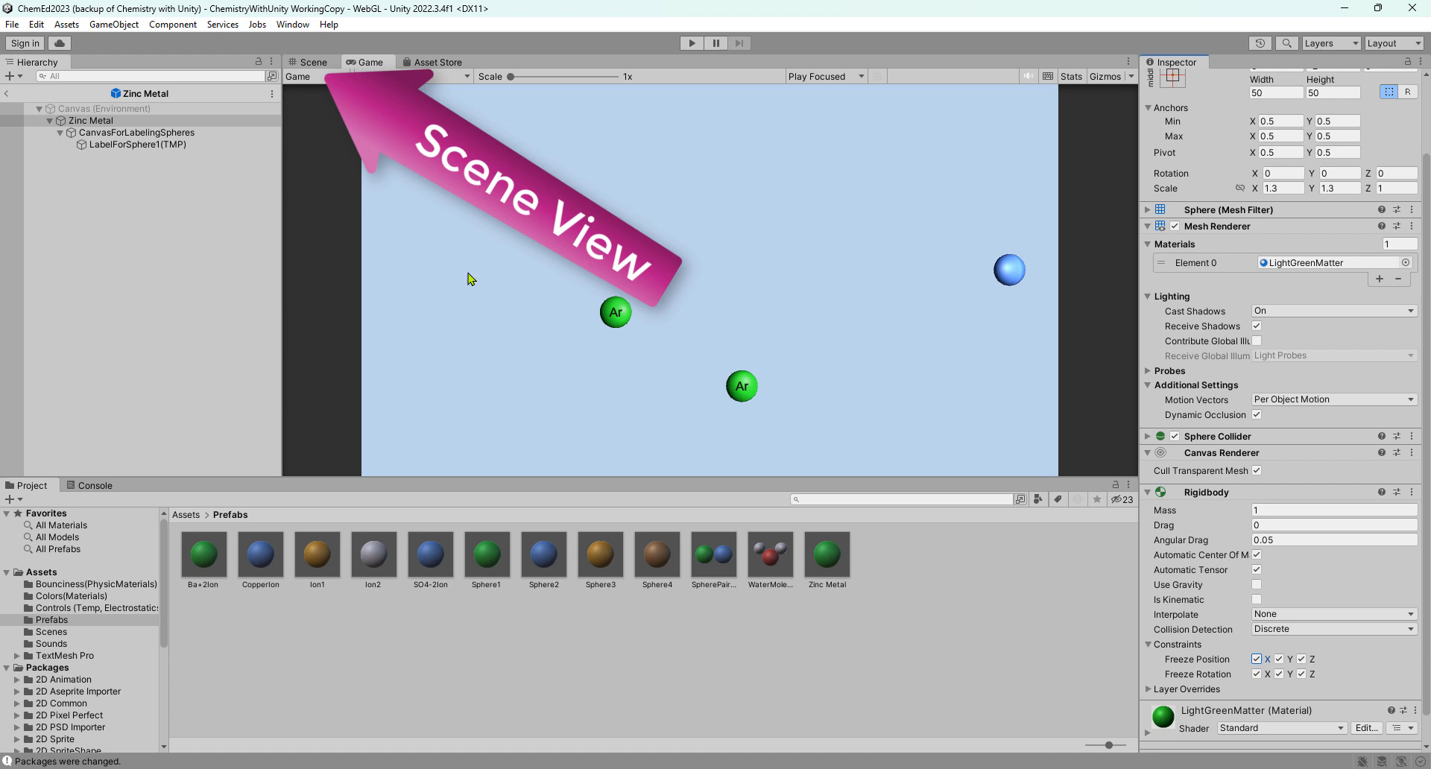
Show the Zinc Metal prefab in the Scene view and assign it the SilverMatter material.
click(313, 67)
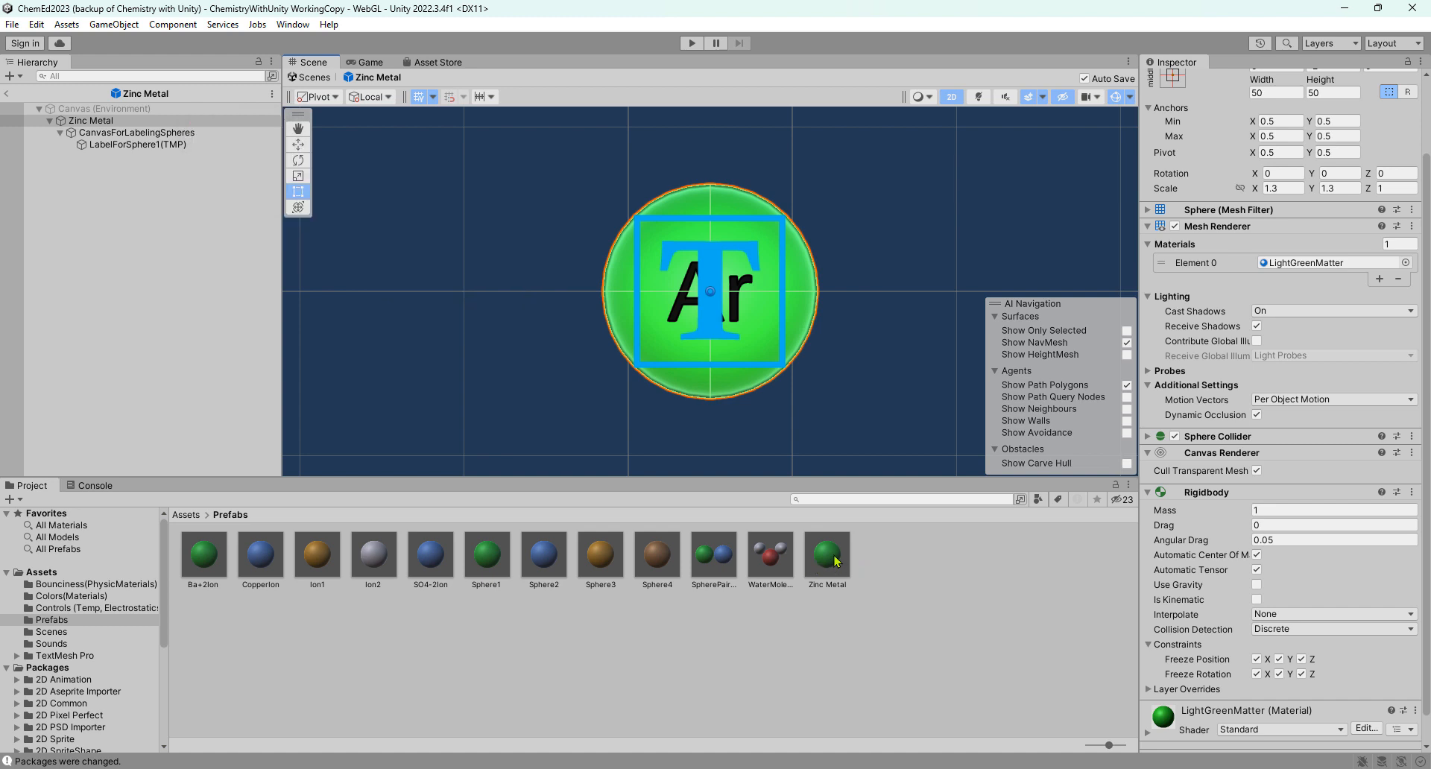
click(1406, 262)
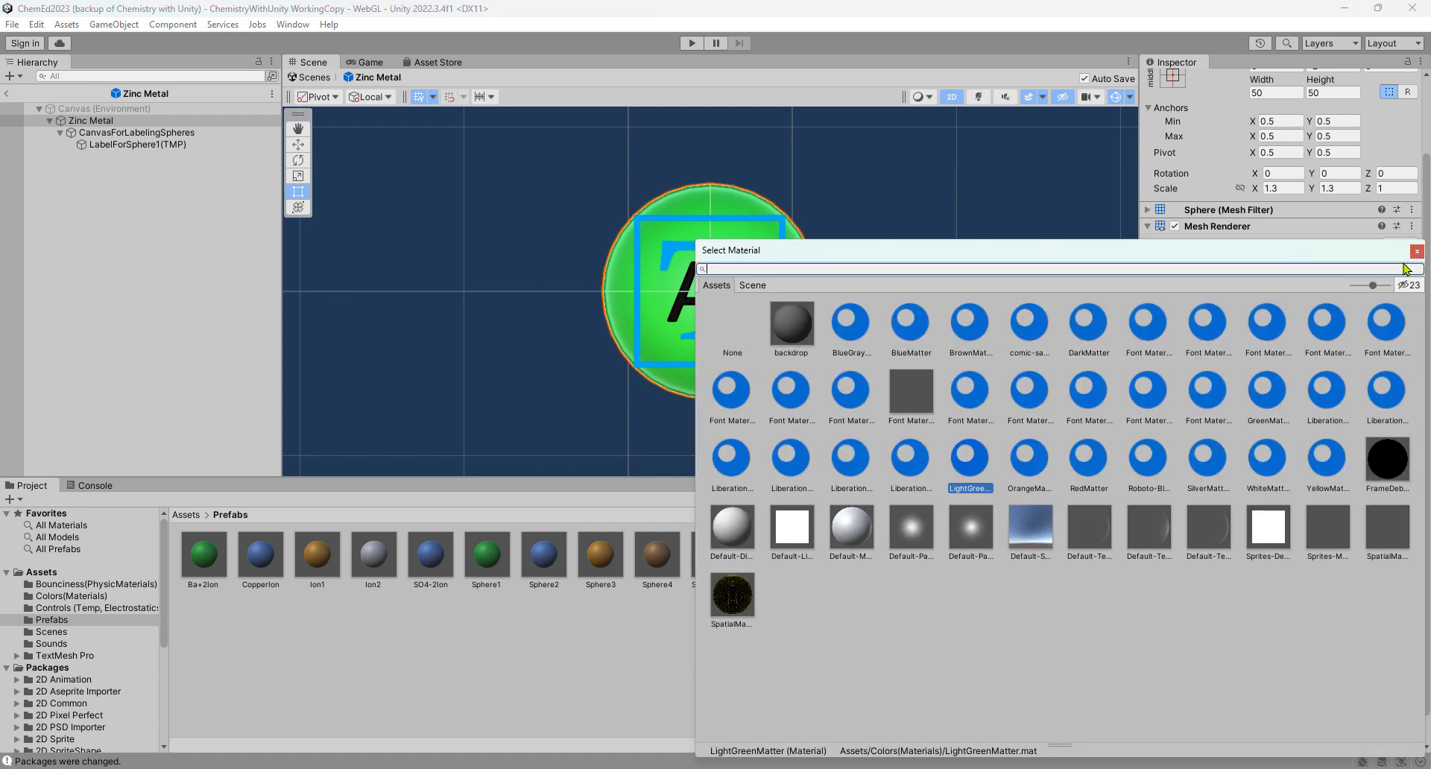
double_click(1211, 460)
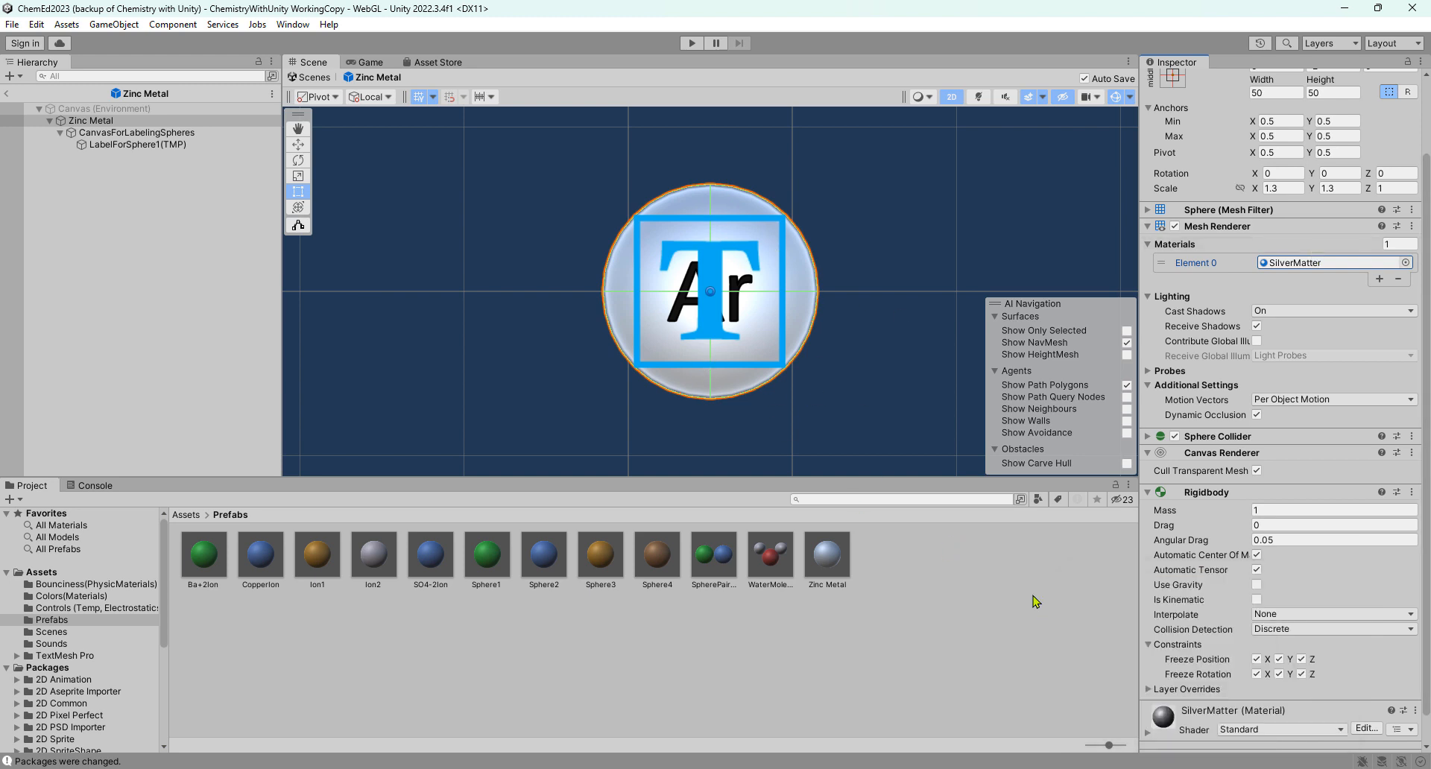
Change the Zinc Metal prefab's label text to Zn and review the prefab's component settings.
scroll(1179, 564, down, 2)
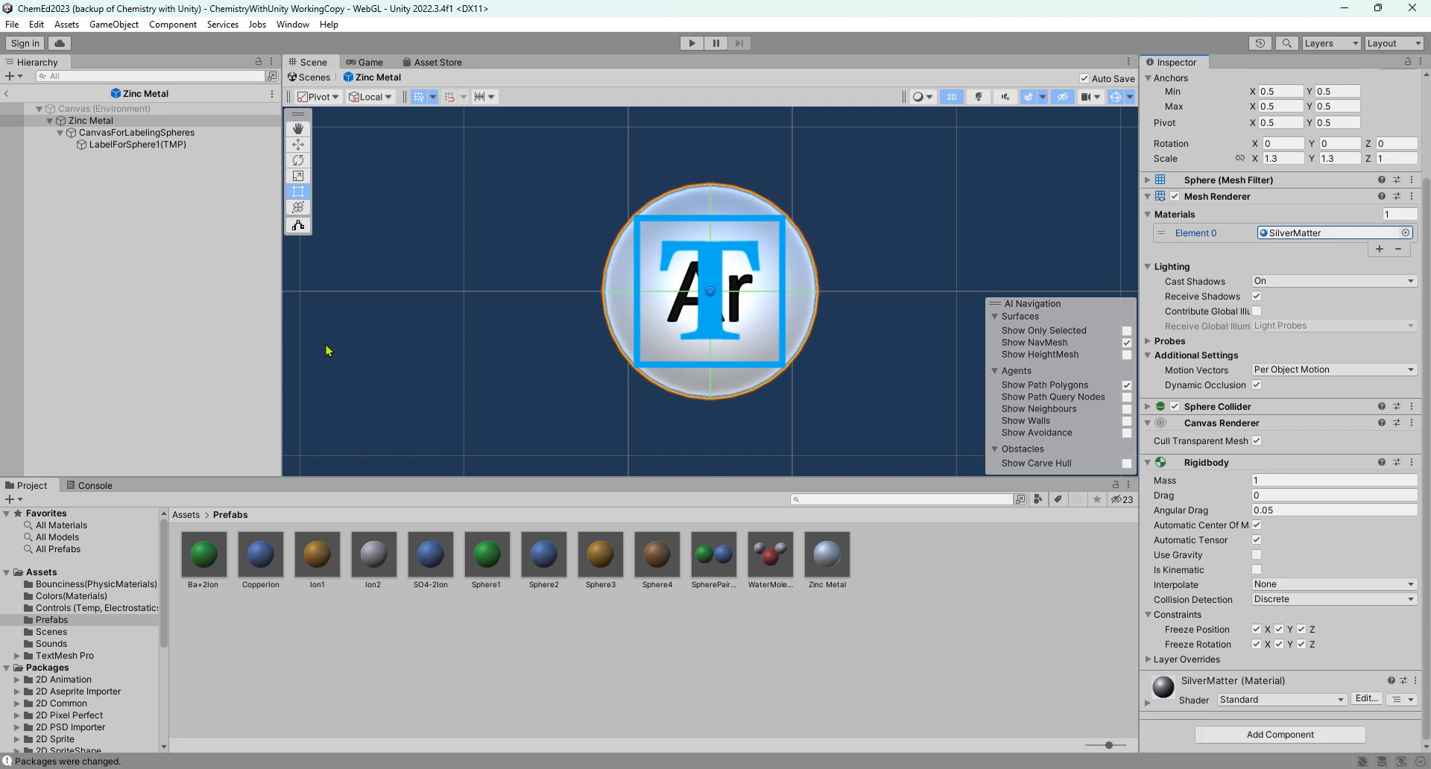
click(175, 146)
click(1223, 283)
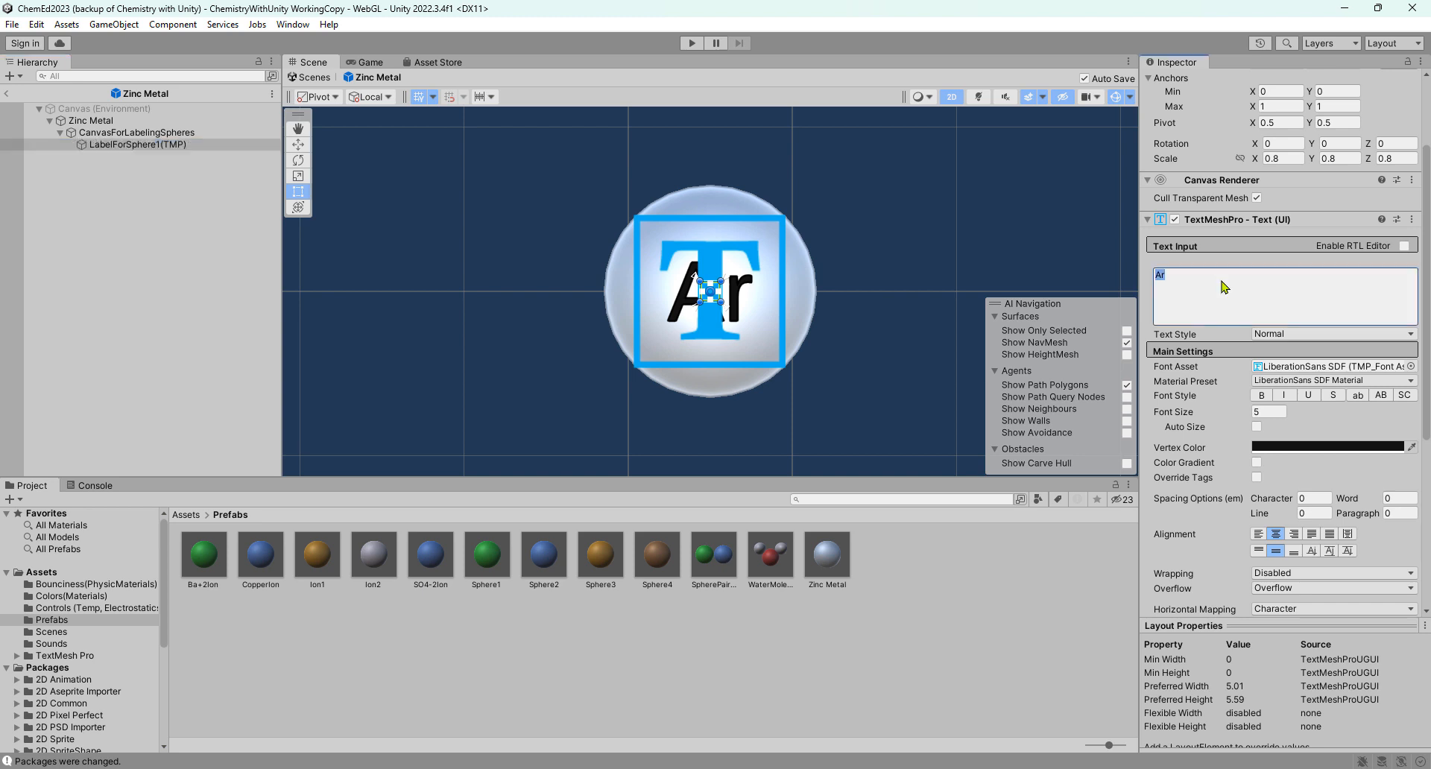
text(Zn)
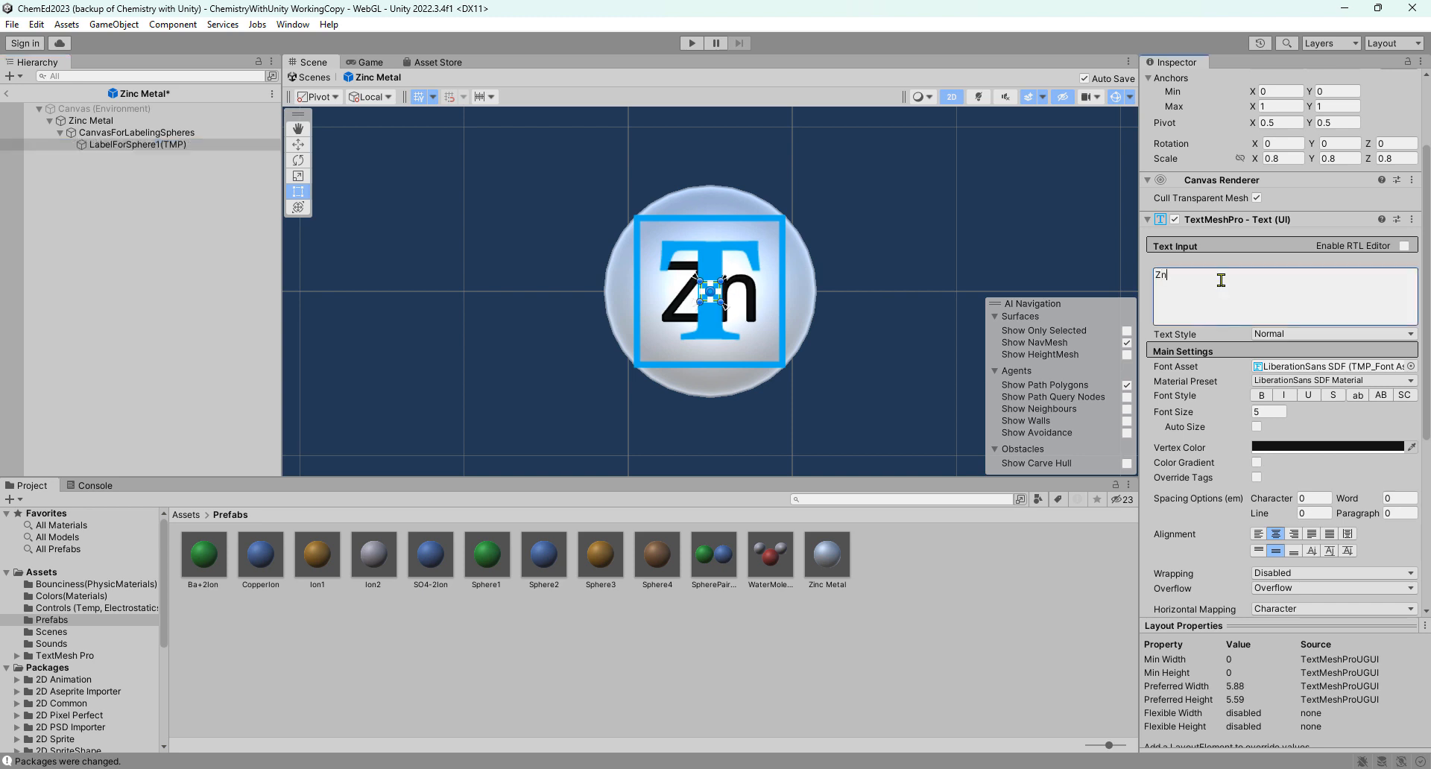
click(1006, 652)
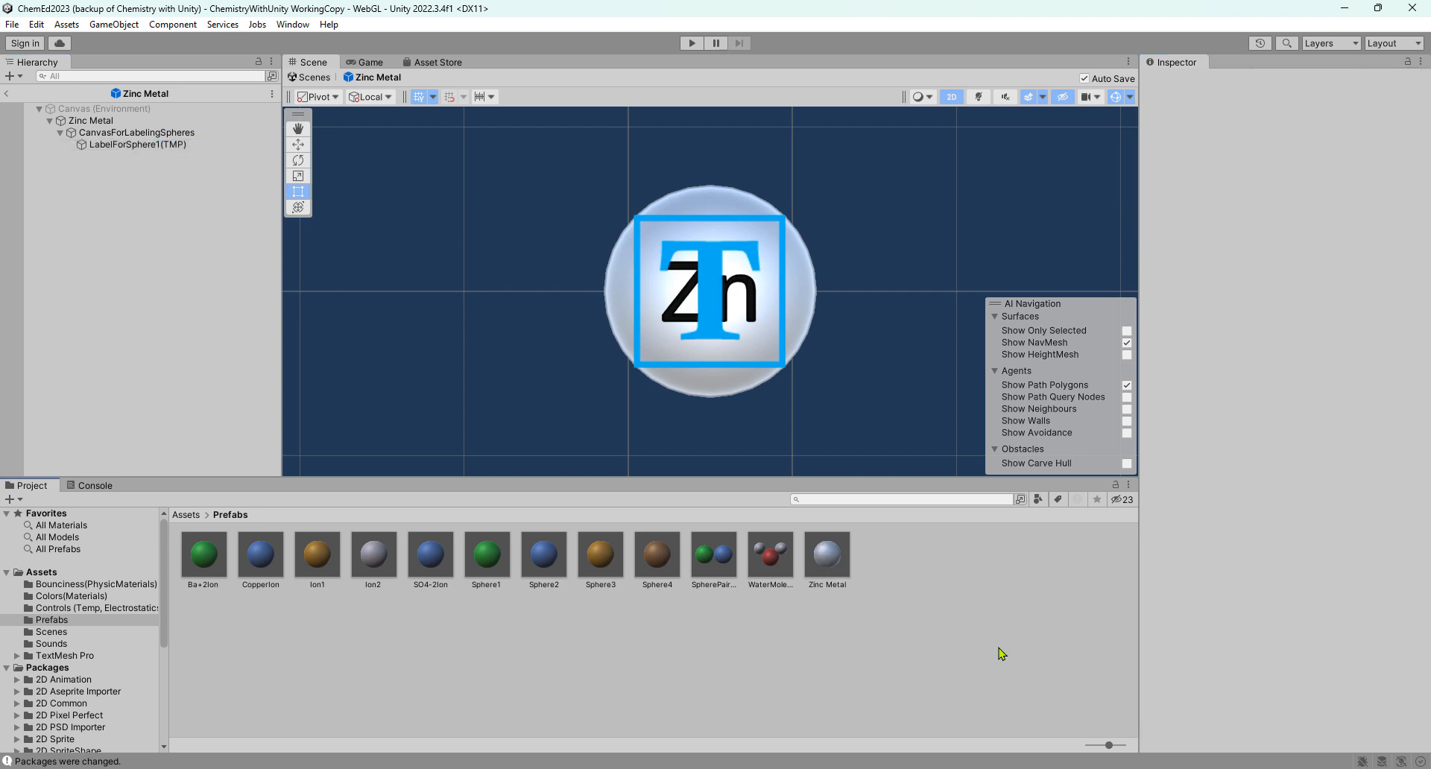
click(827, 555)
scroll(1239, 550, down, 10)
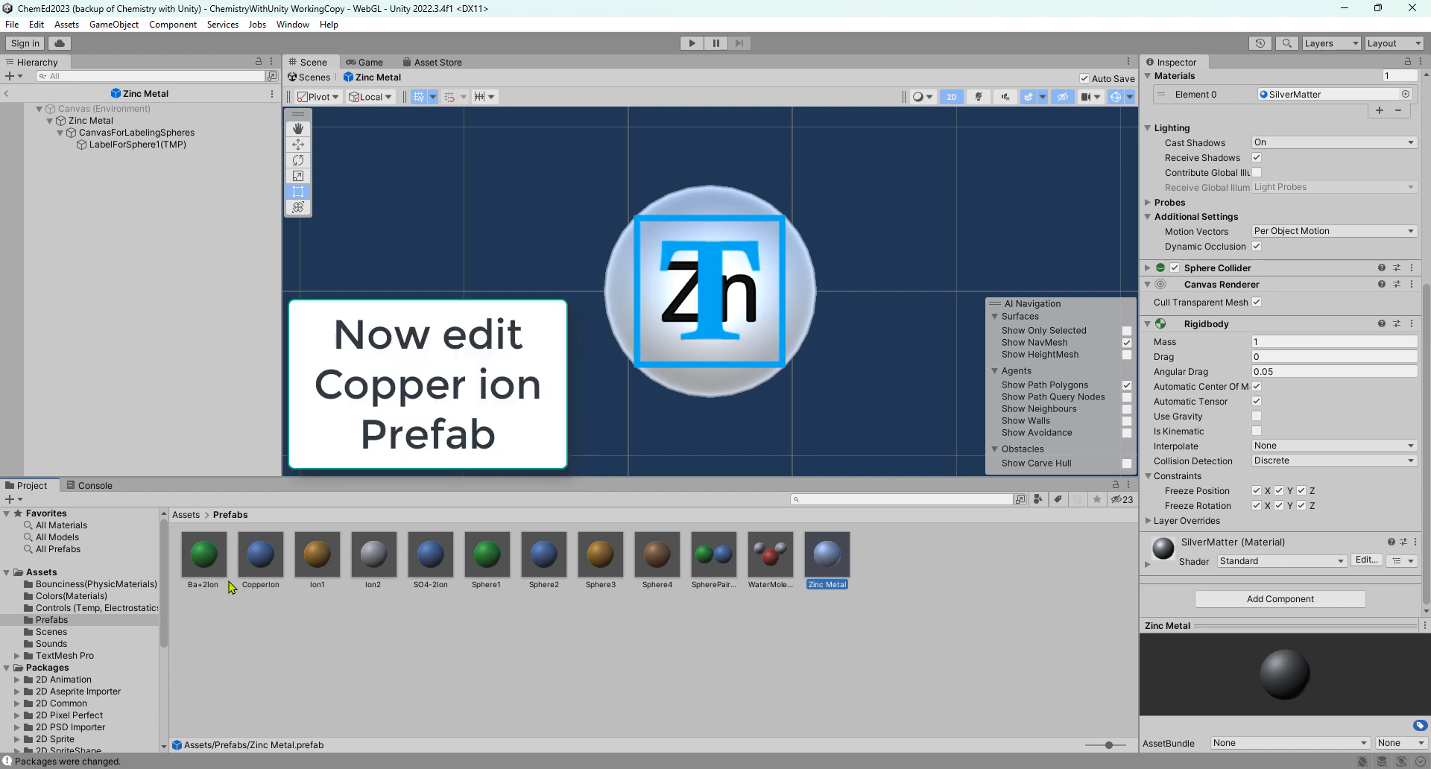
Open the CopperIon prefab and set its label text to Cu<sup>+2</sup>.
double_click(263, 557)
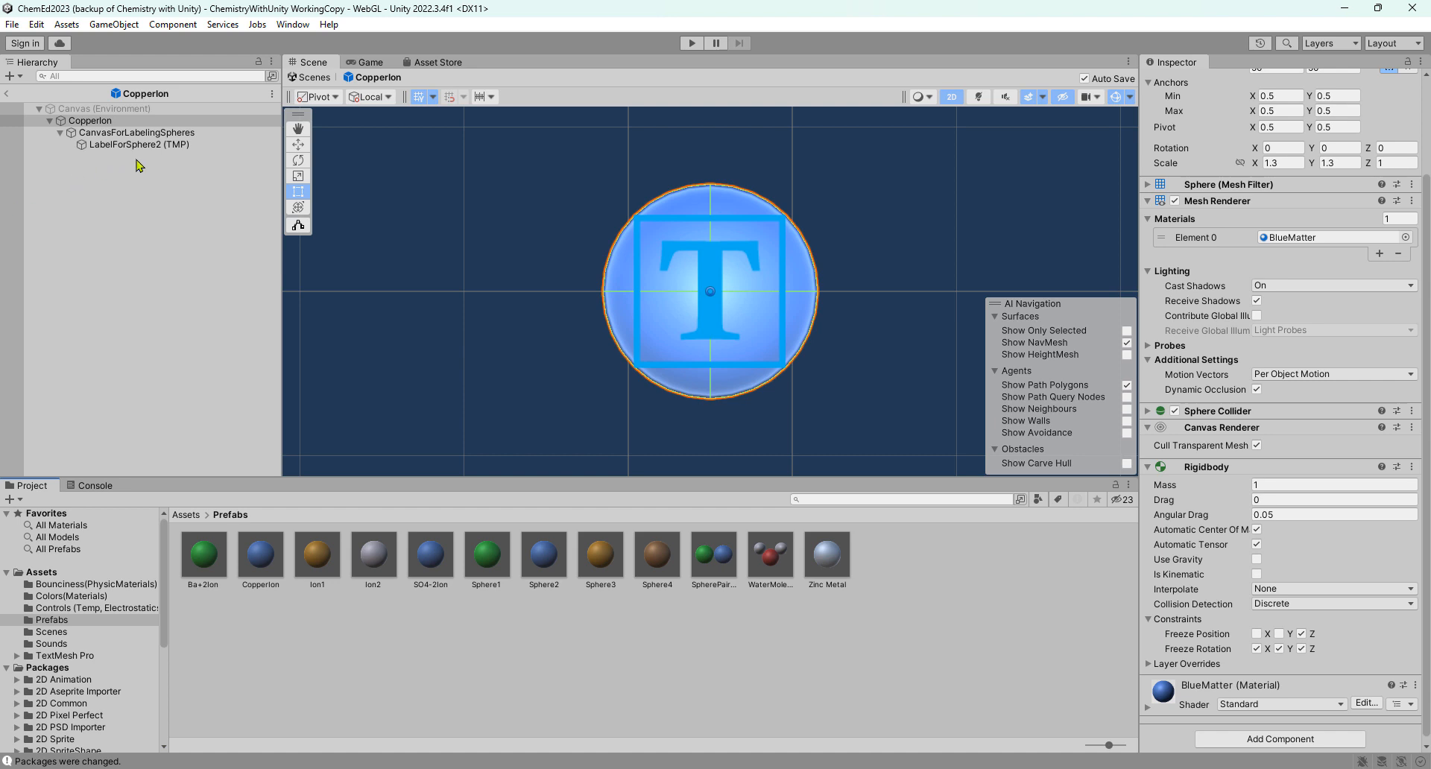
click(161, 145)
click(1248, 290)
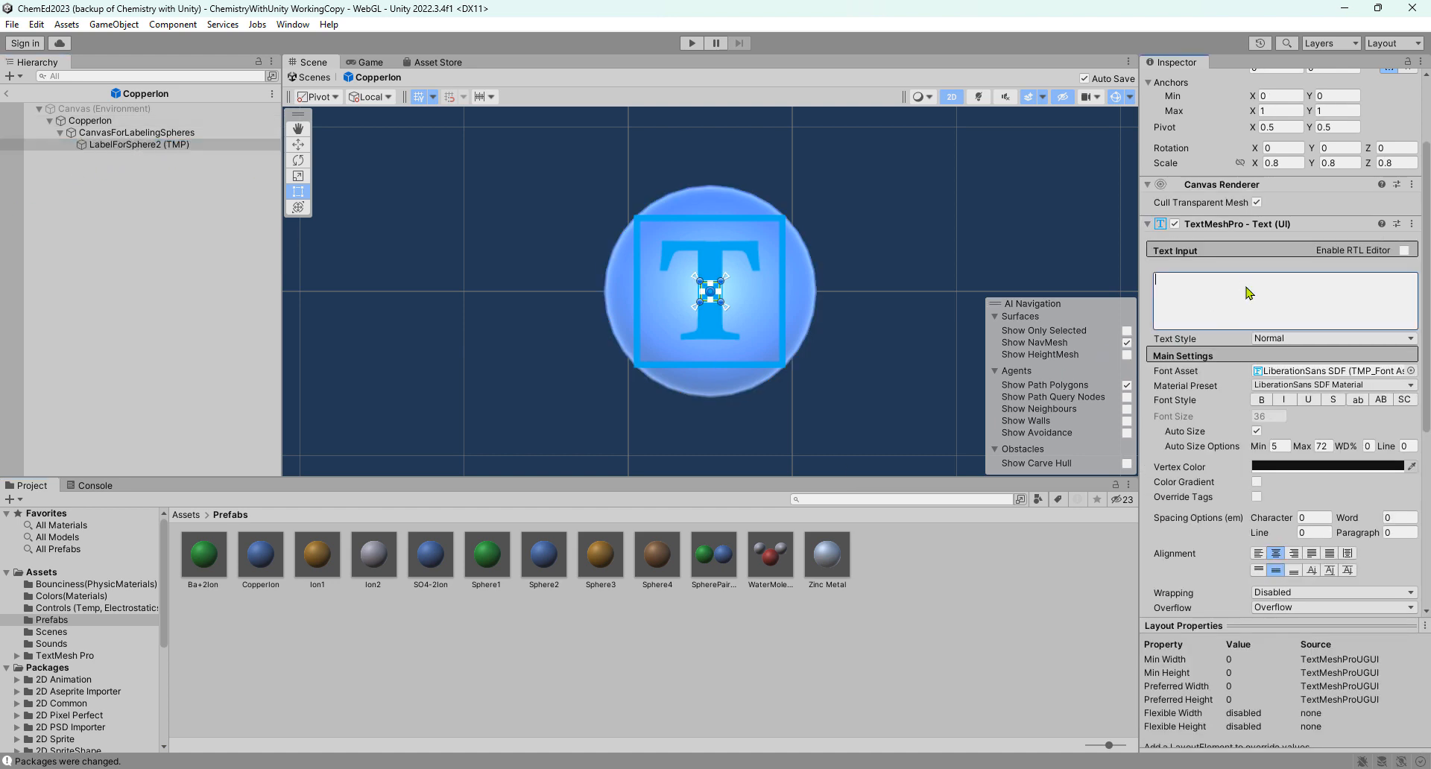
text(Cu<)
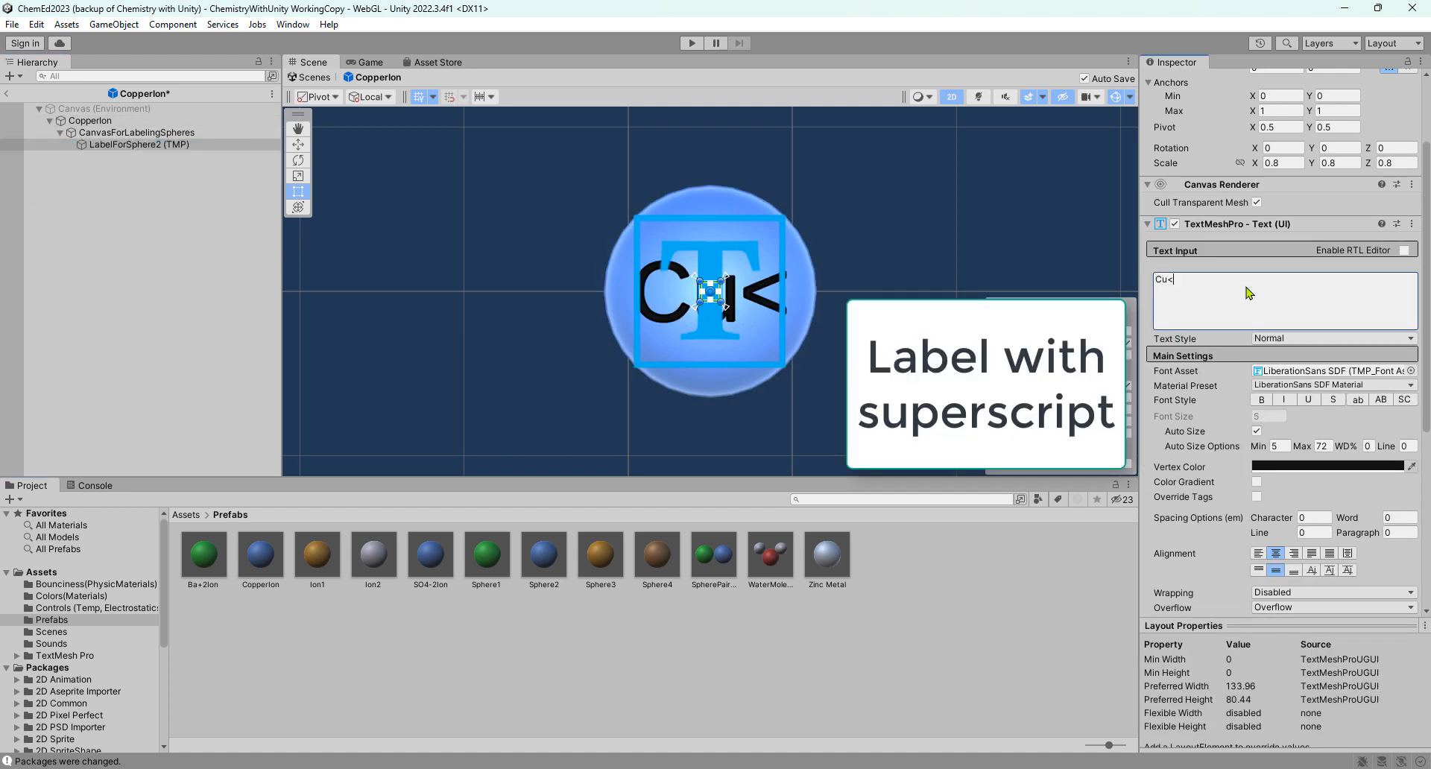
text(sup>+2</sup)
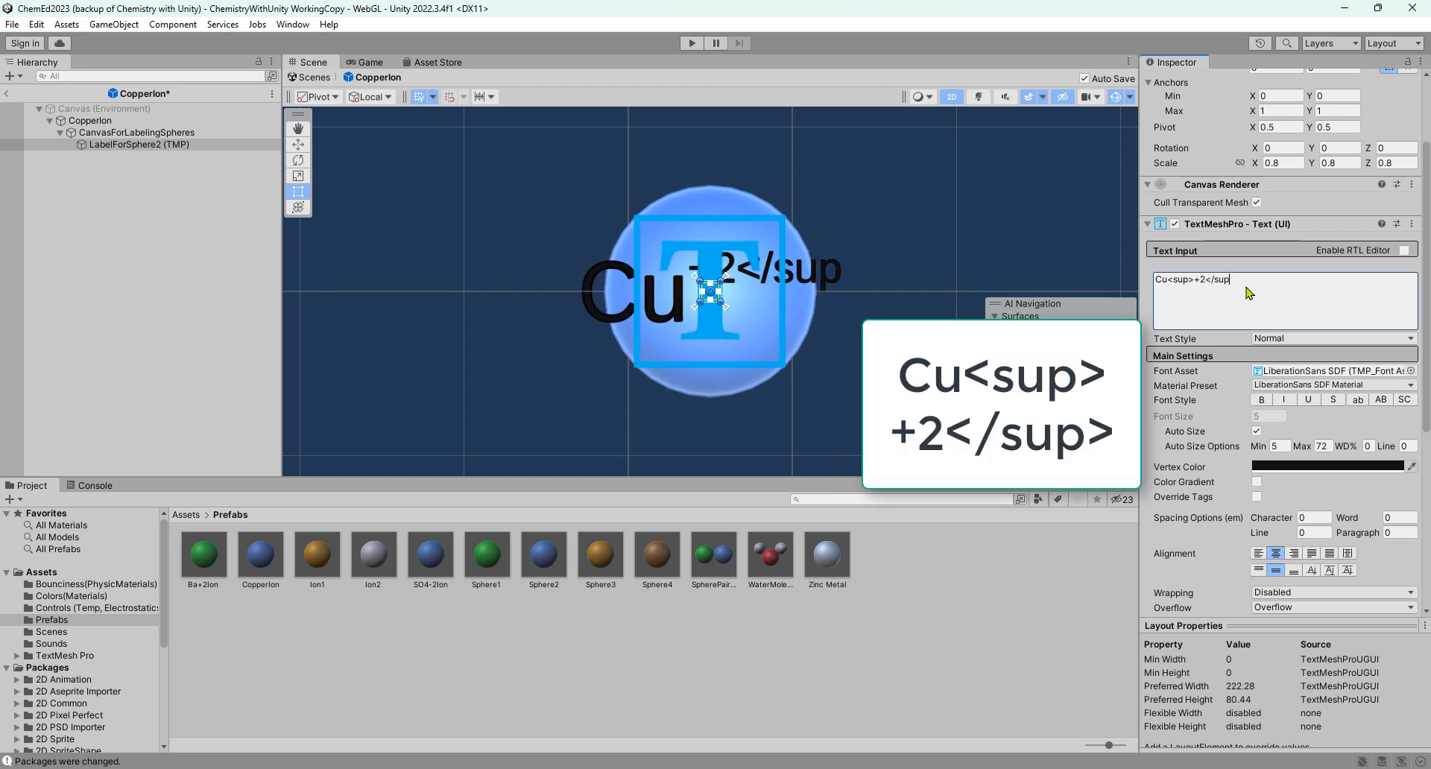
text(>)
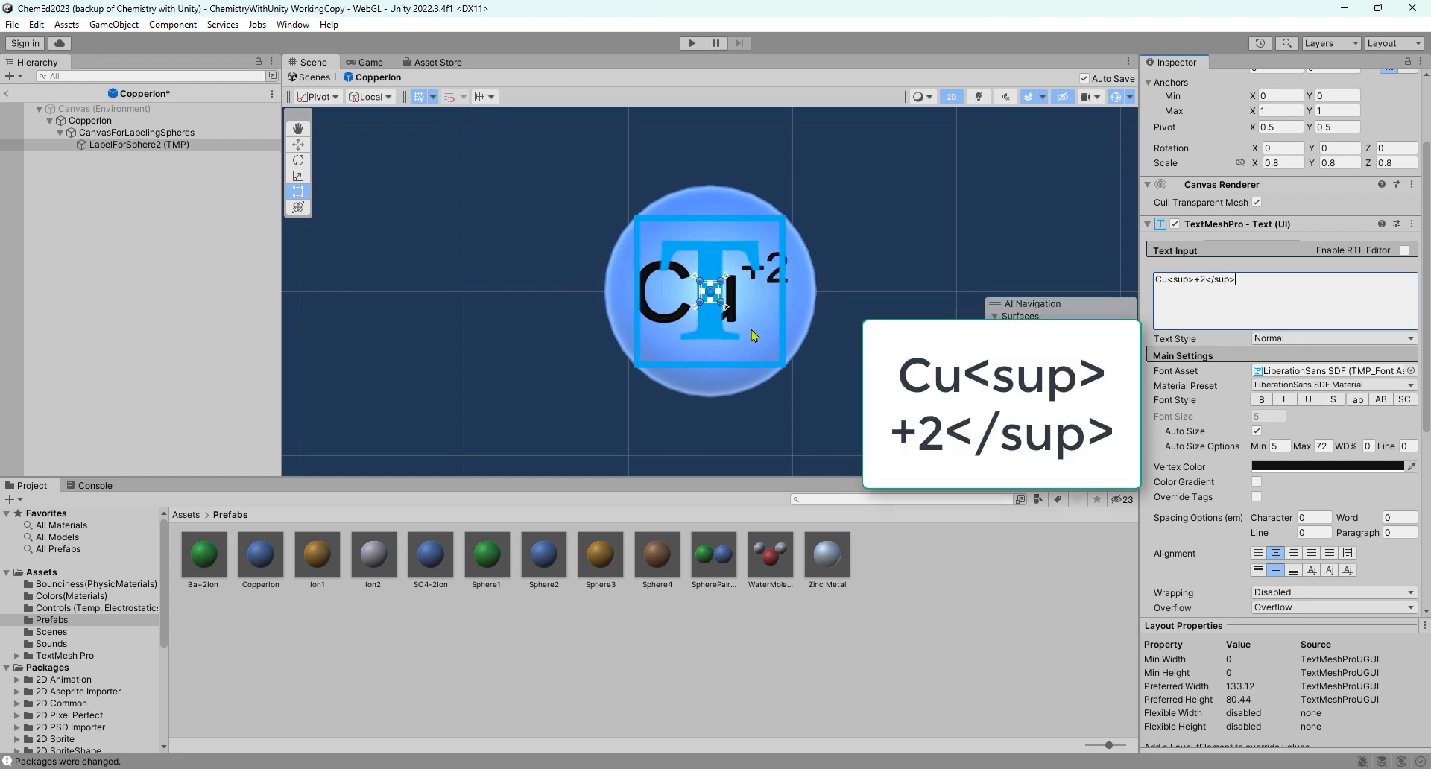
Add the Mobile Particle Script component to the root CopperIon object of the prefab.
scroll(1230, 488, down, 5)
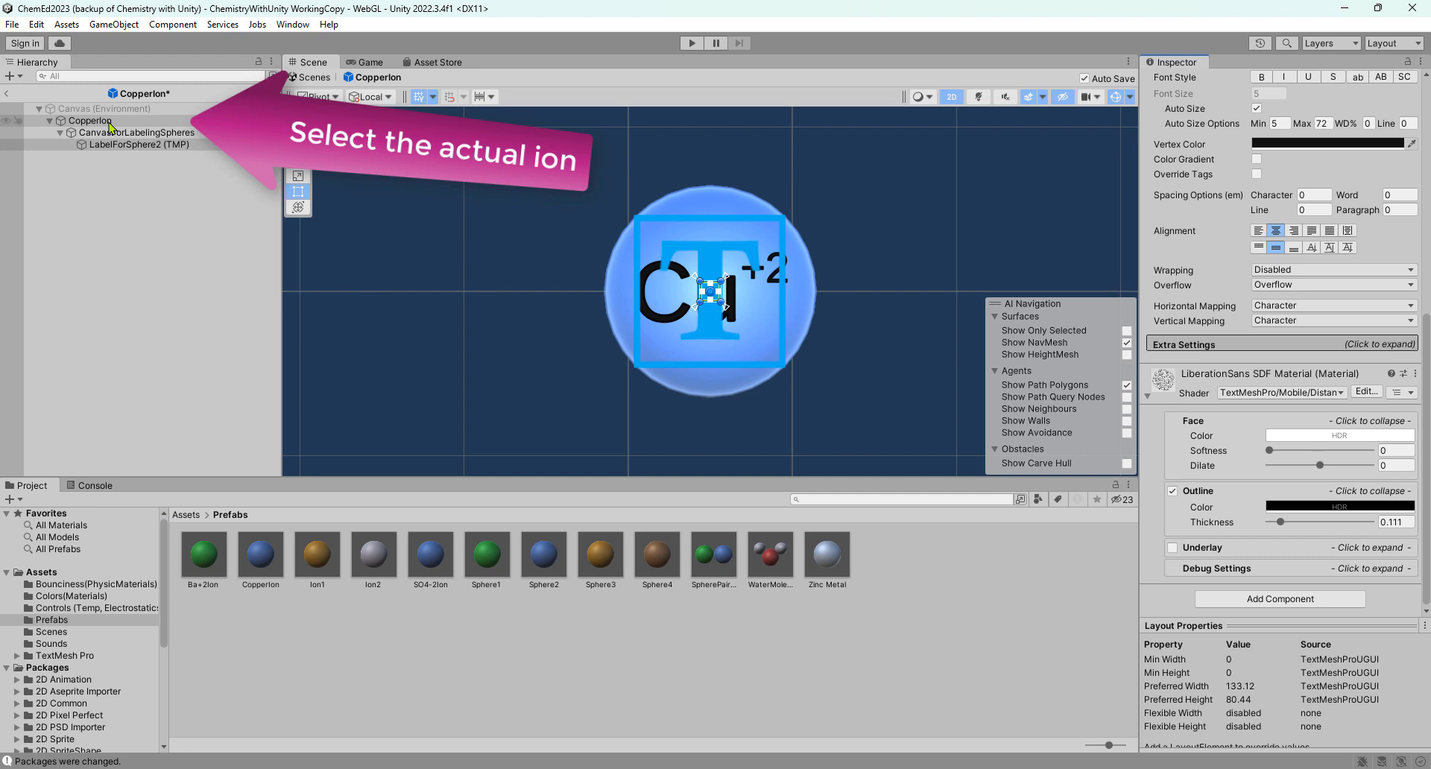
click(110, 125)
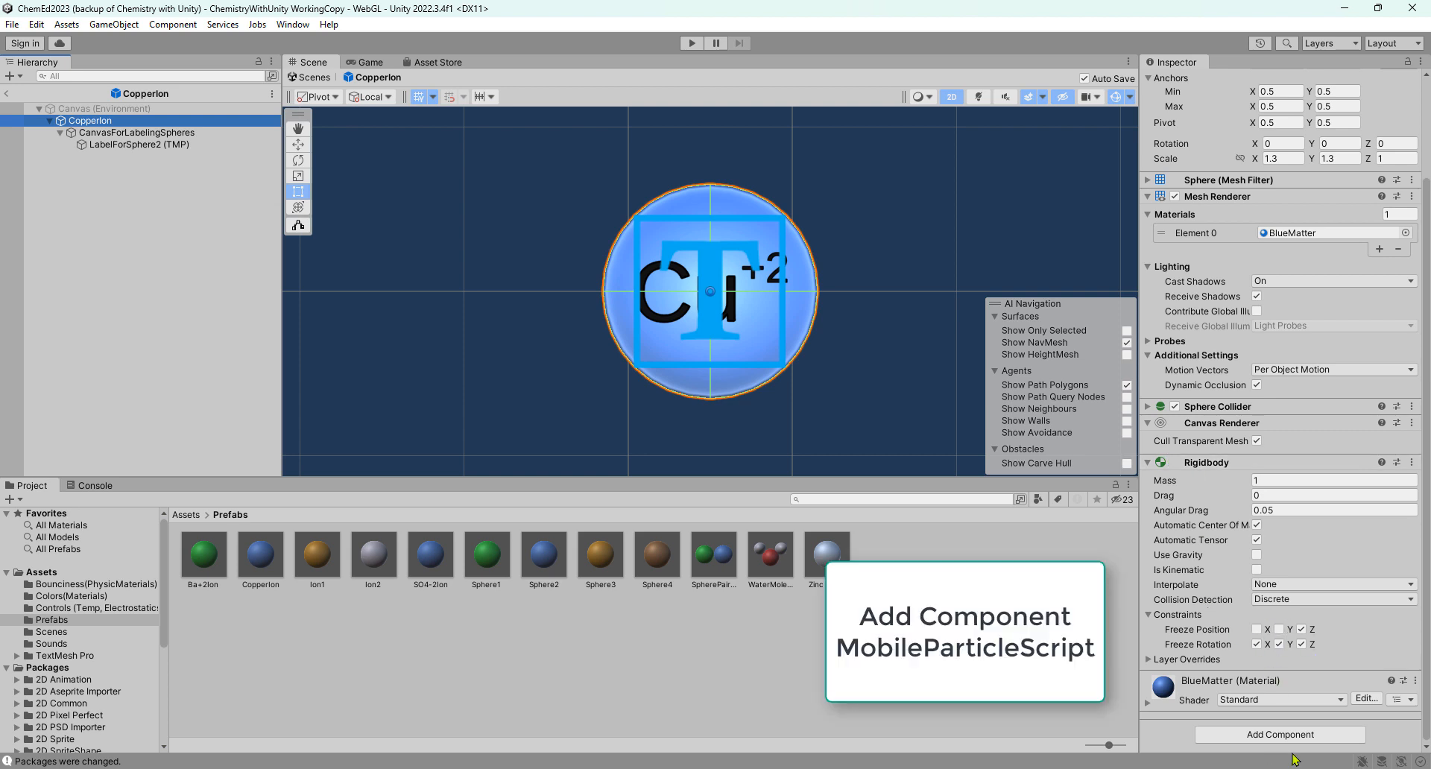
click(1304, 735)
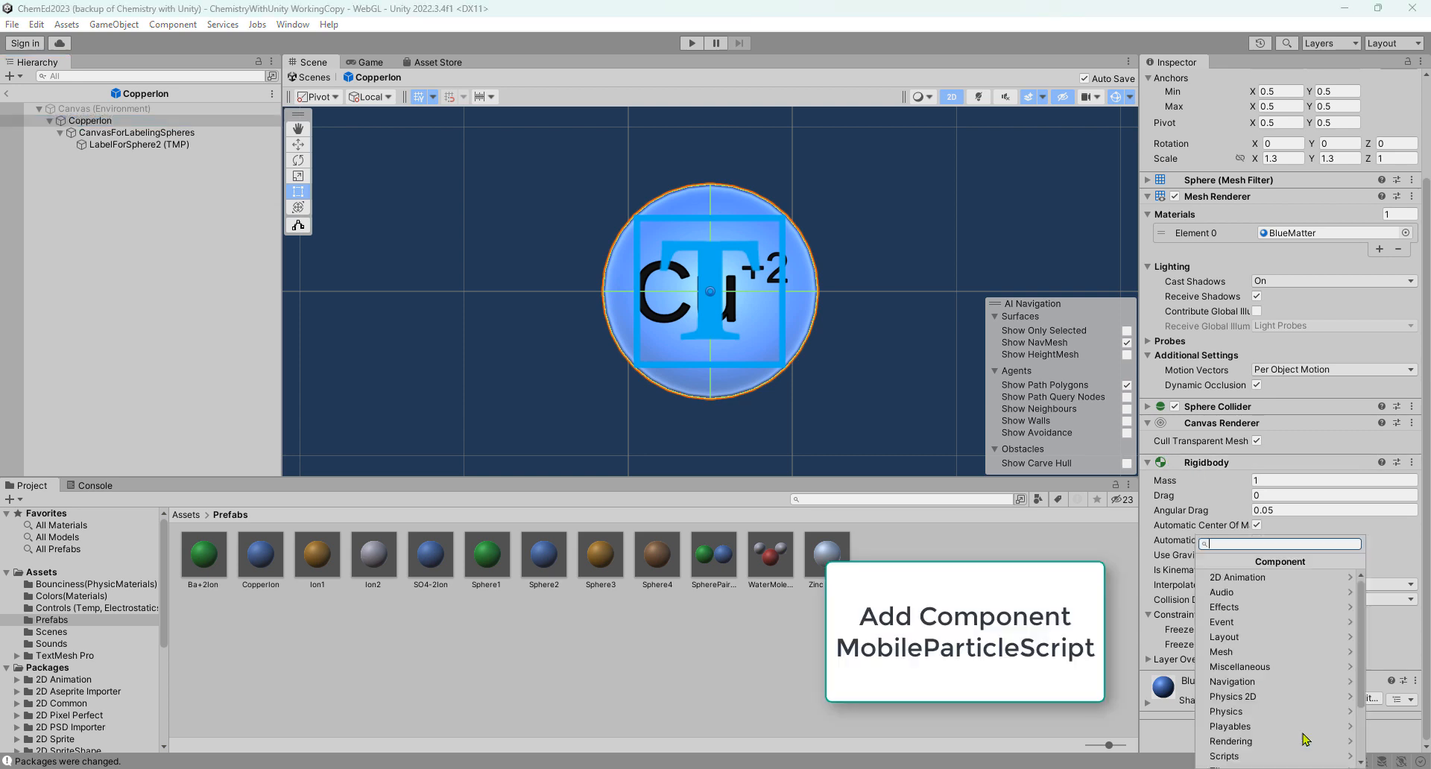
scroll(1304, 657, down, 3)
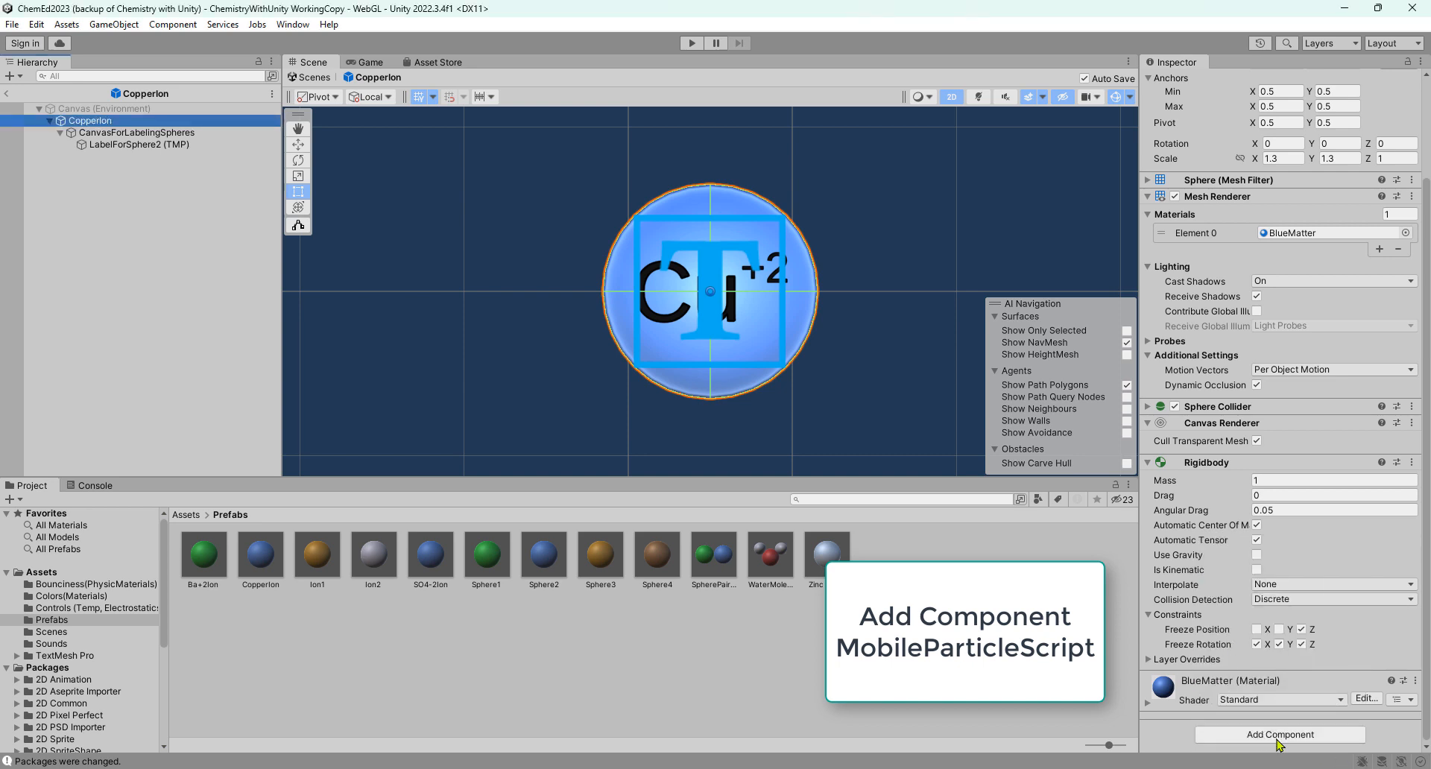
click(1276, 739)
click(1271, 672)
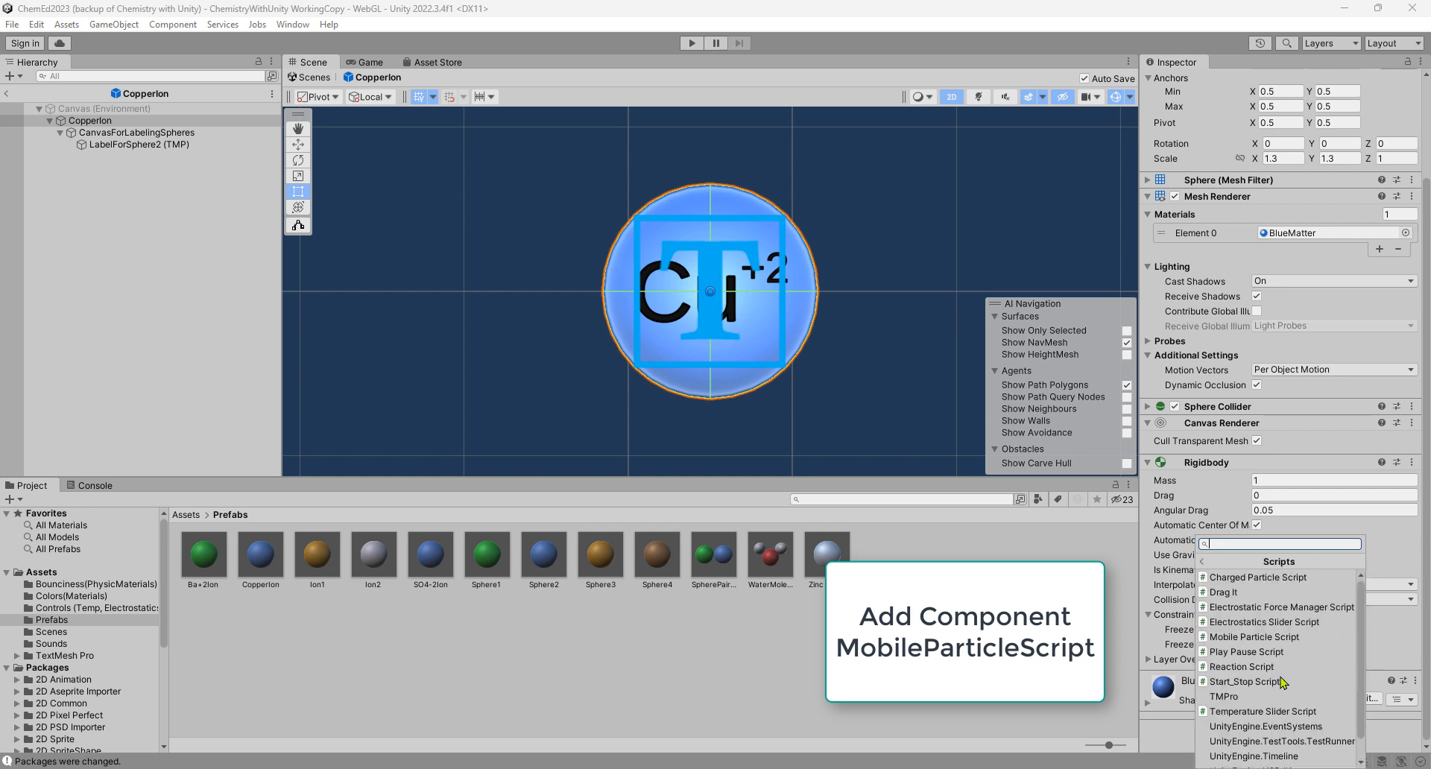
click(1334, 637)
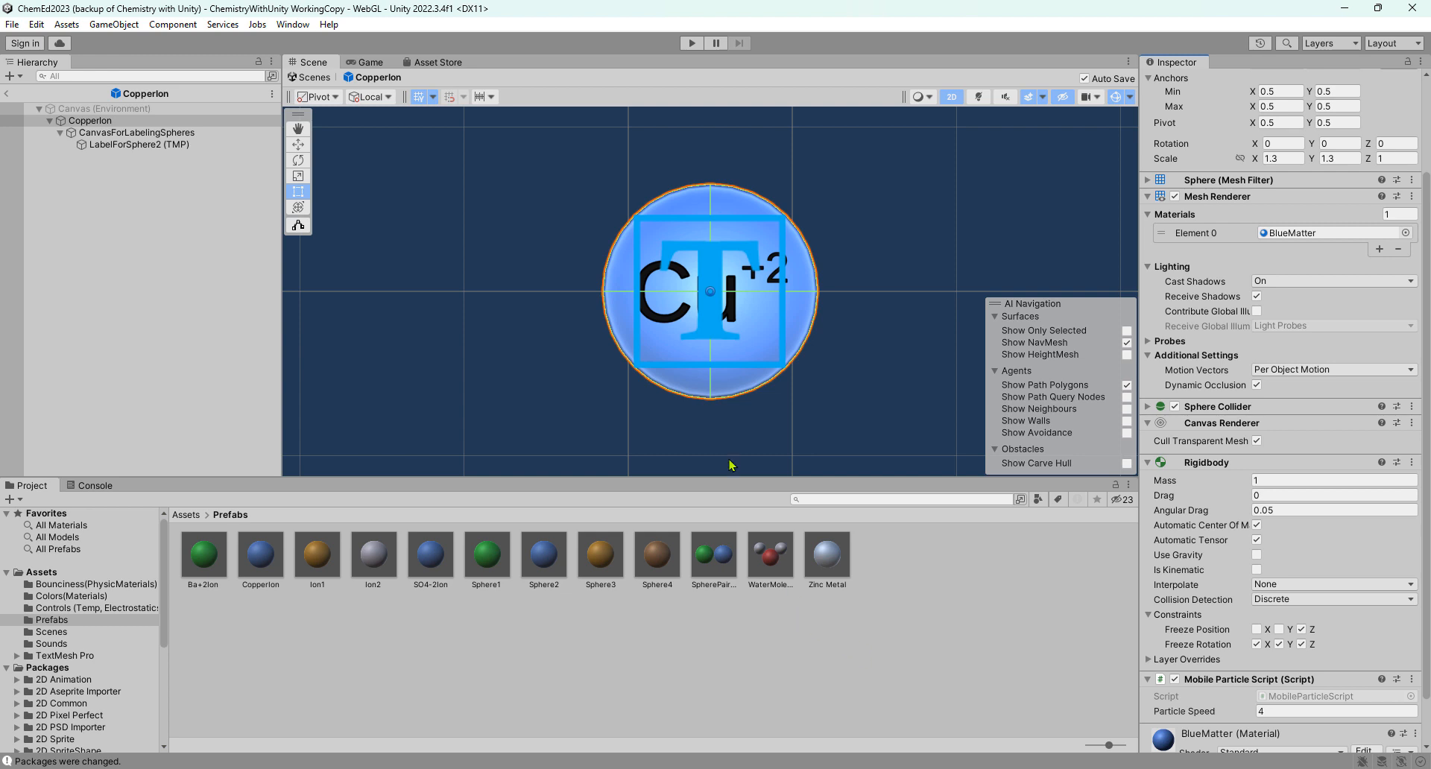
Leave prefab editing and save the working scene as a new scene named Redox Scene in the Scenes folder.
click(368, 64)
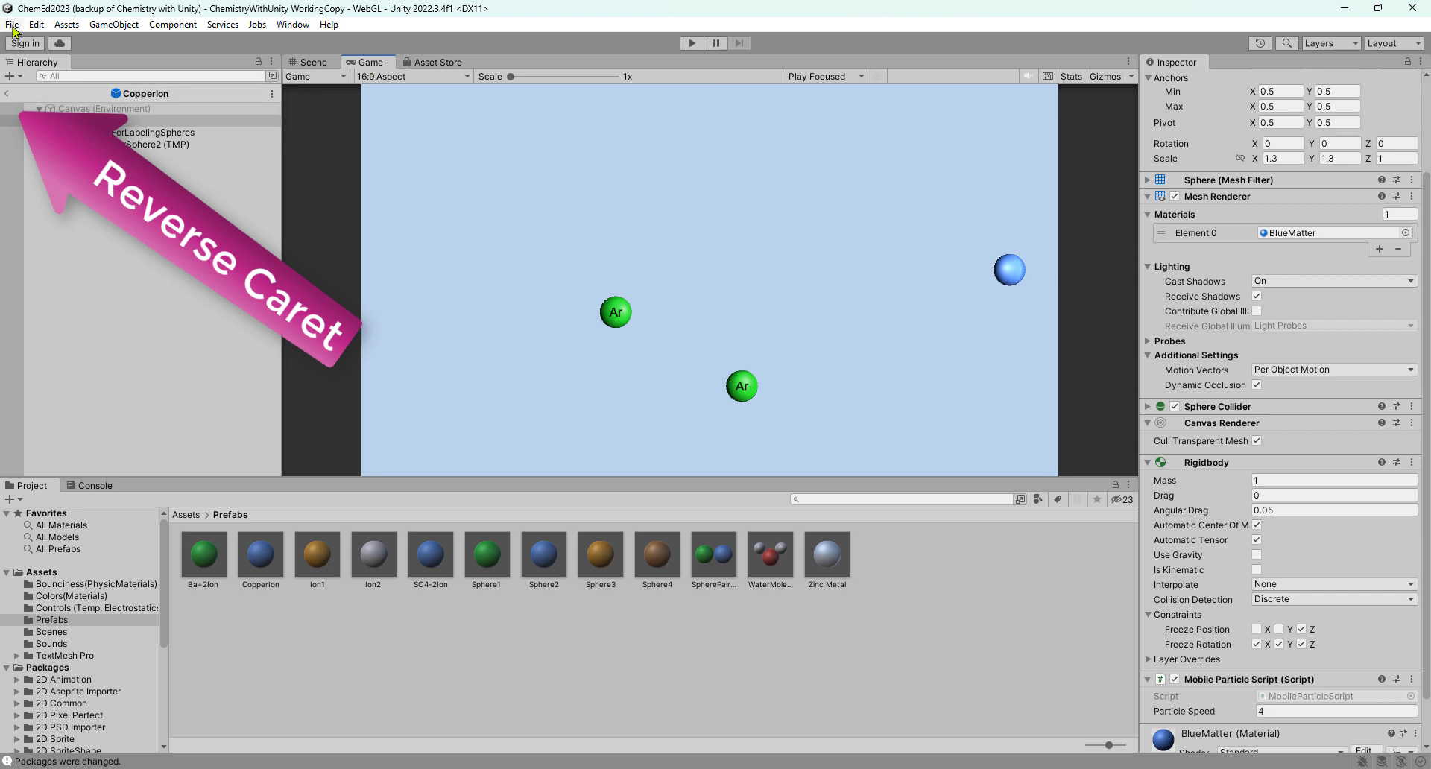
click(7, 96)
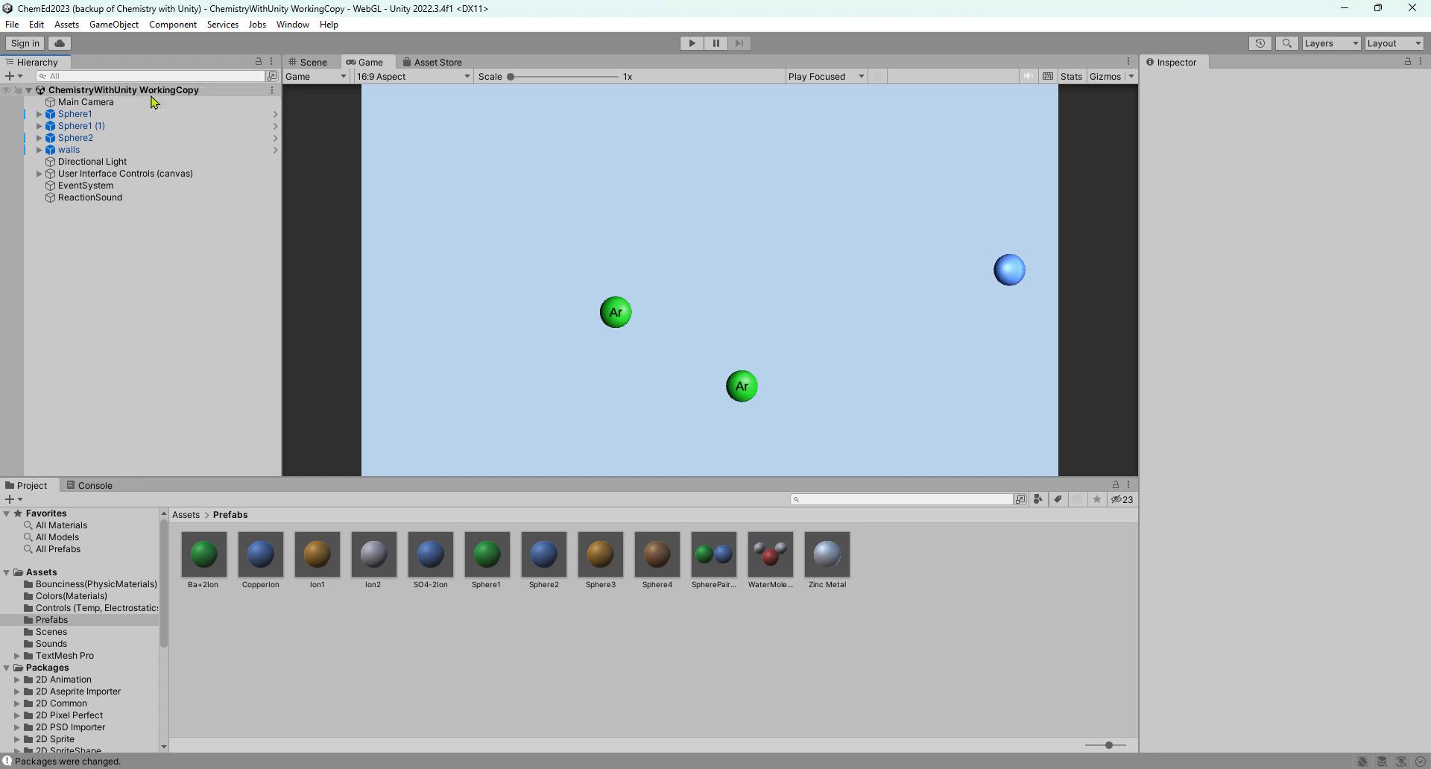
click(12, 27)
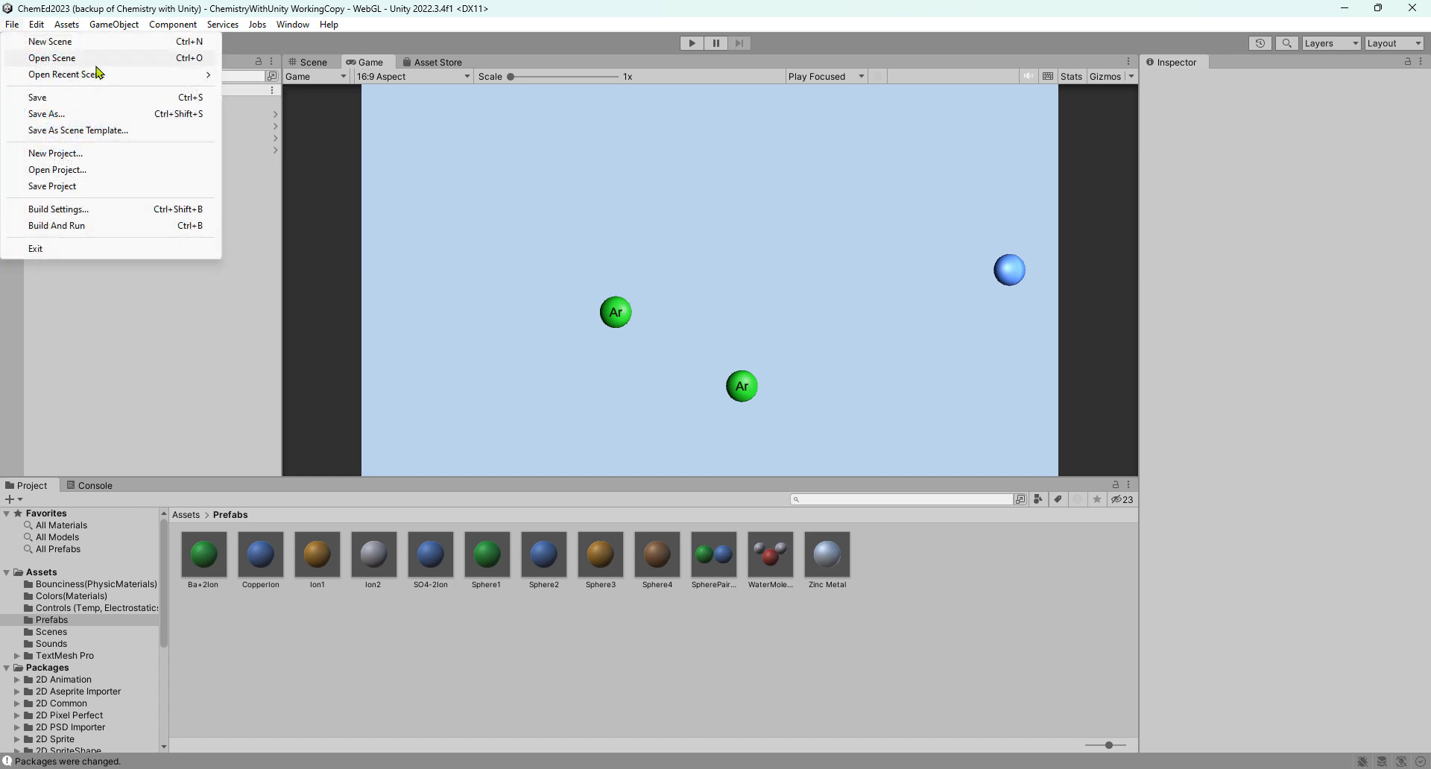
click(116, 120)
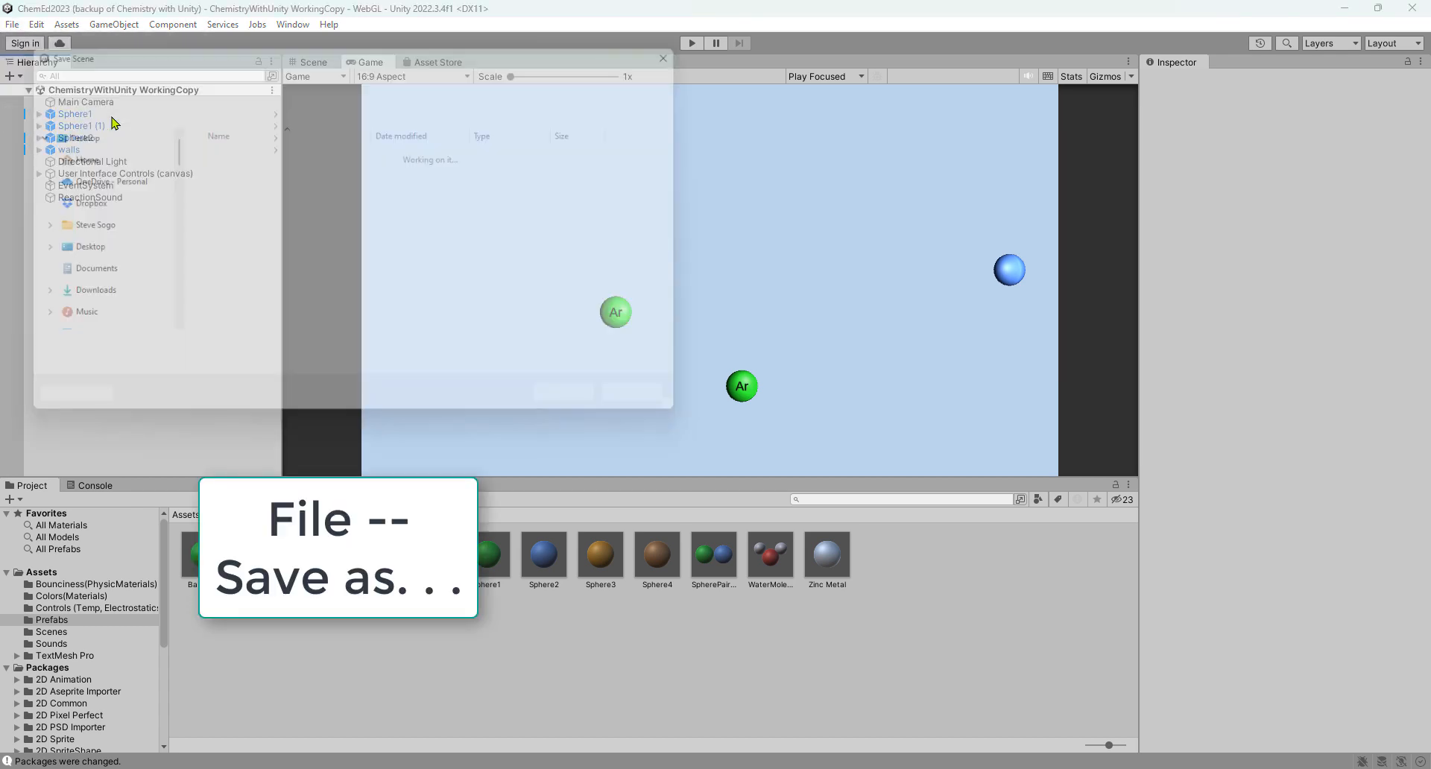
click(279, 248)
double_click(284, 246)
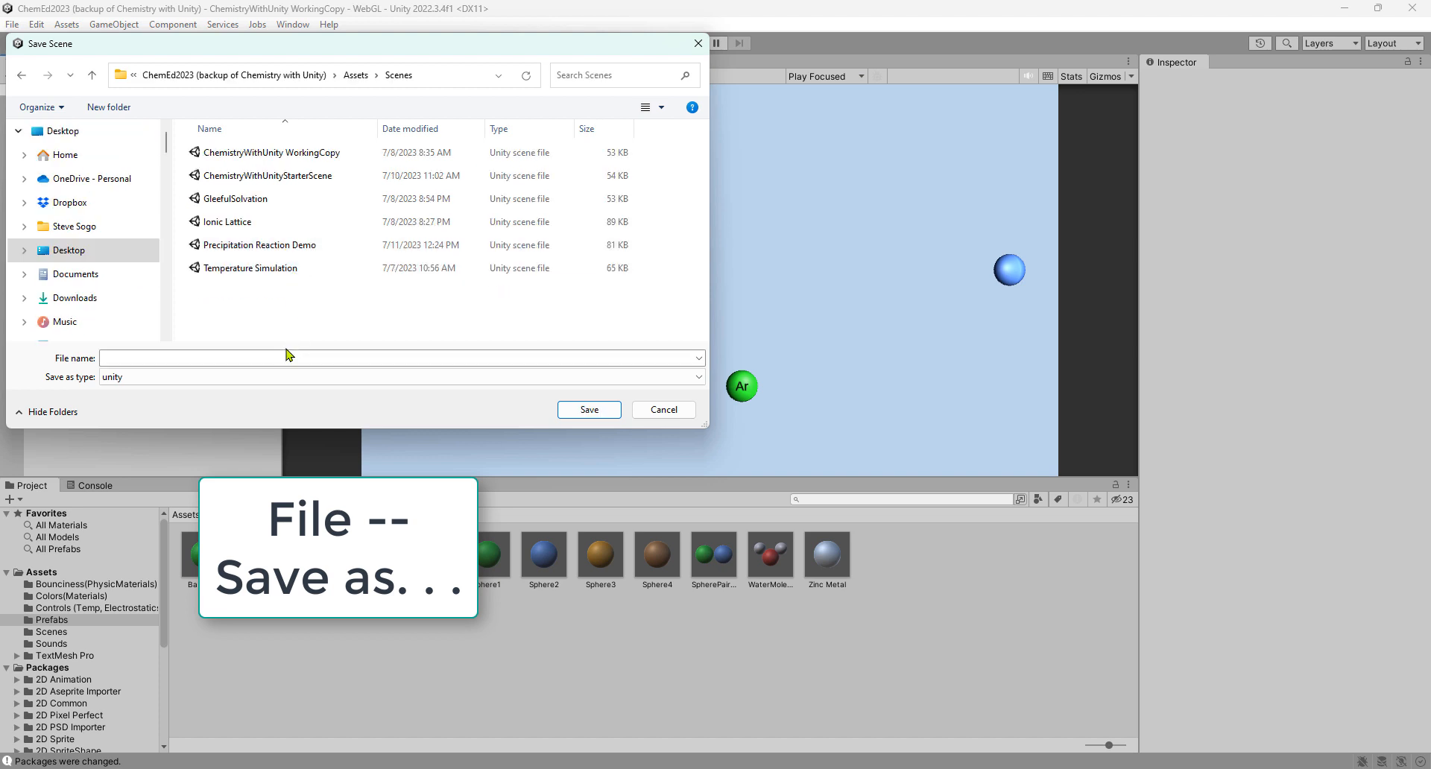
click(296, 358)
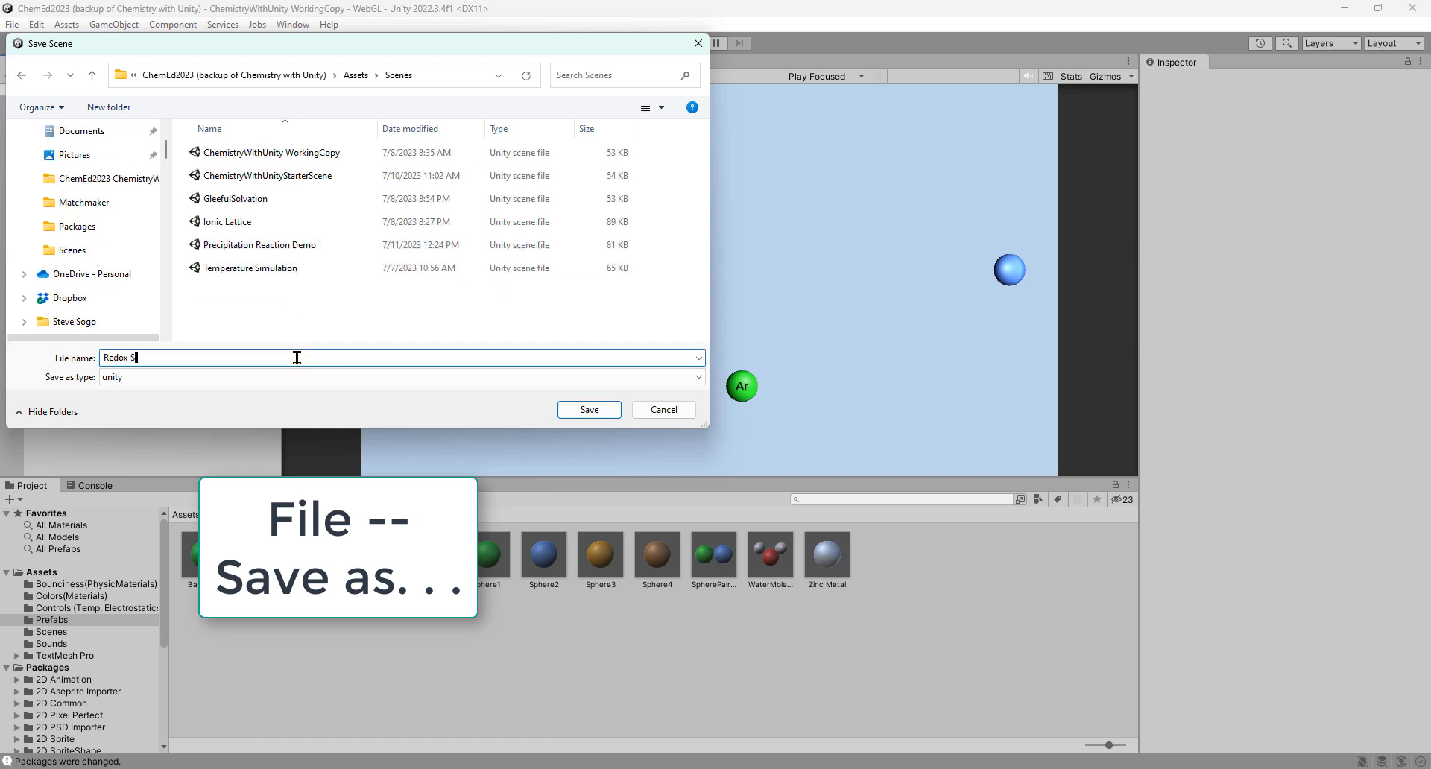
text(Redox Scene)
key(Return)
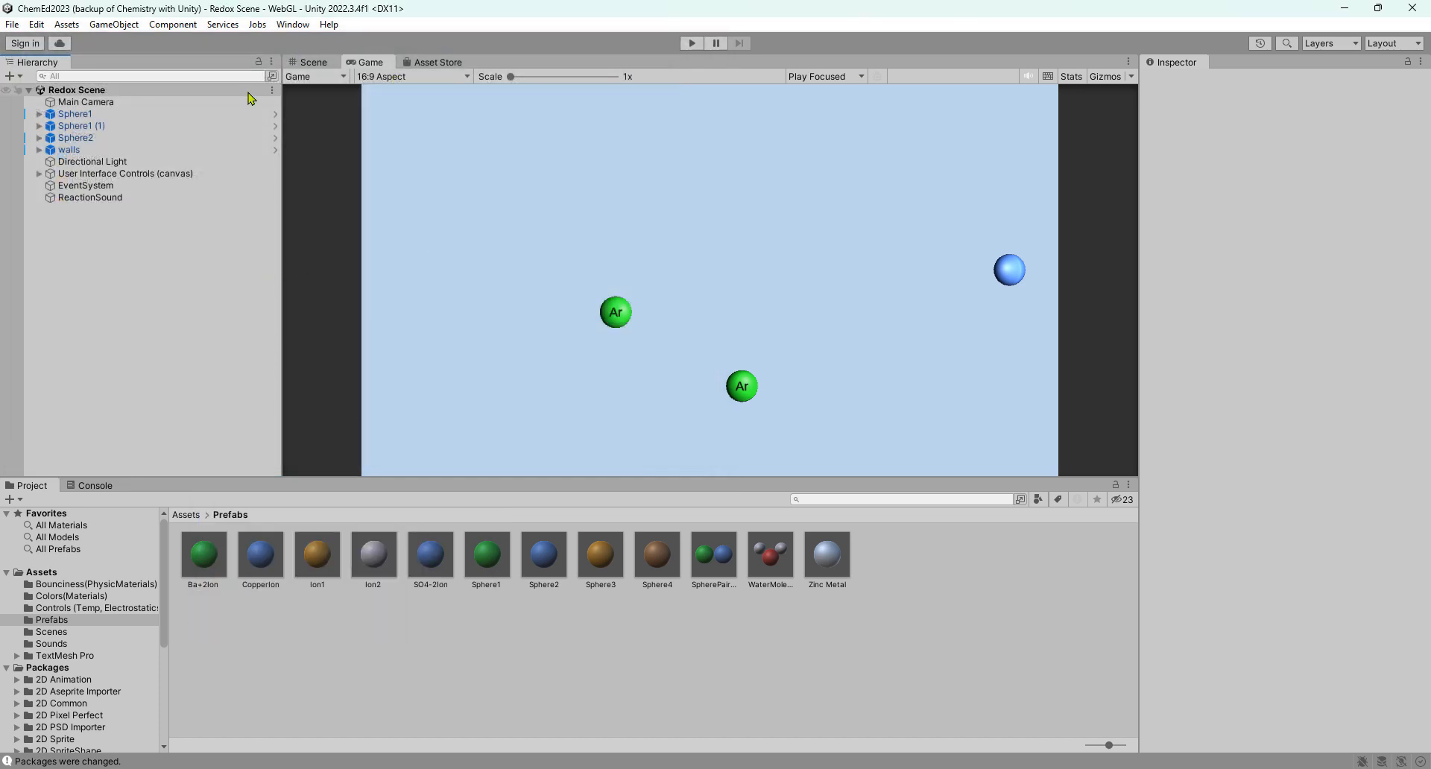
Delete the existing Sphere1, Sphere1 (1) and Sphere2 objects from the Redox Scene.
click(164, 115)
shift+click(159, 140)
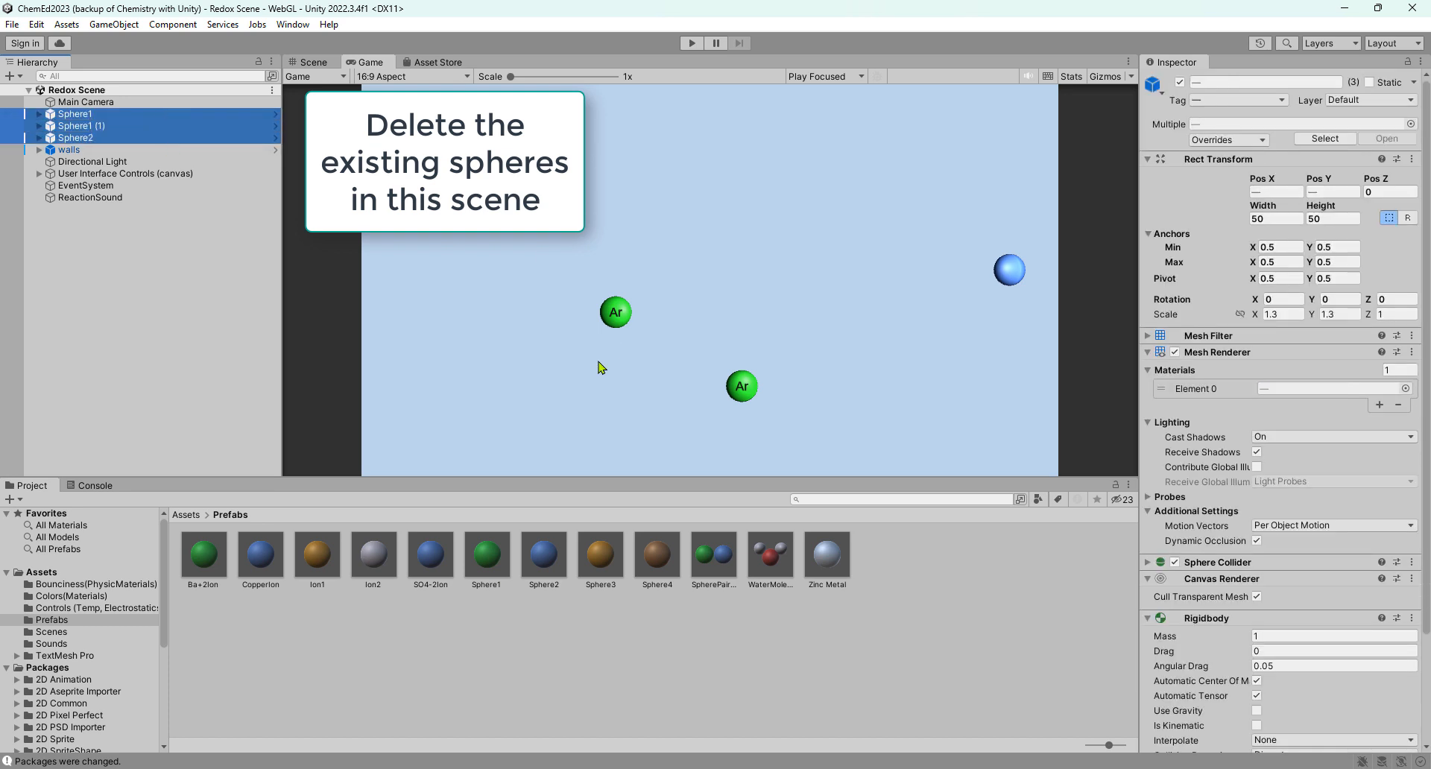
key(Delete)
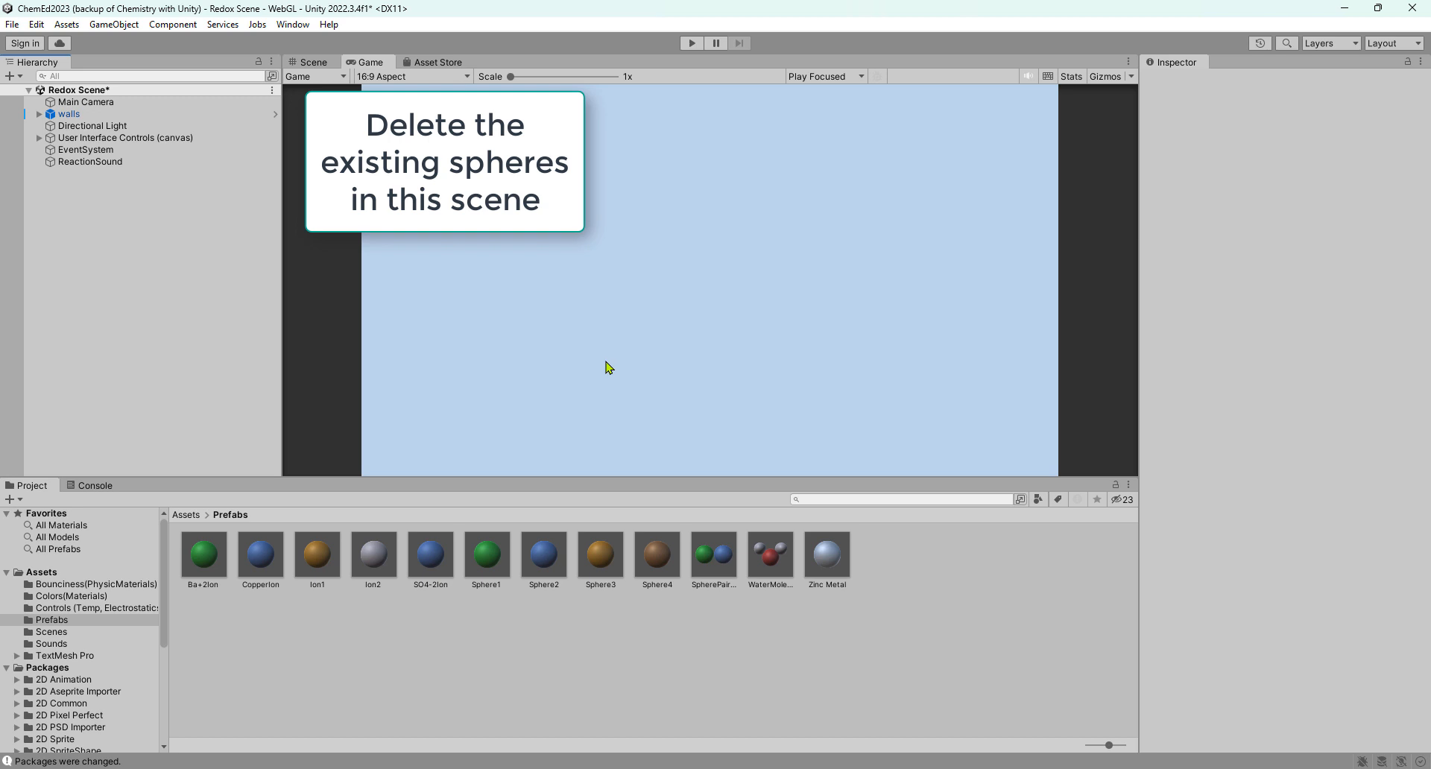
Place four Zinc Metal prefabs in a loose cluster just below the centre of the scene in the Scene view.
click(323, 67)
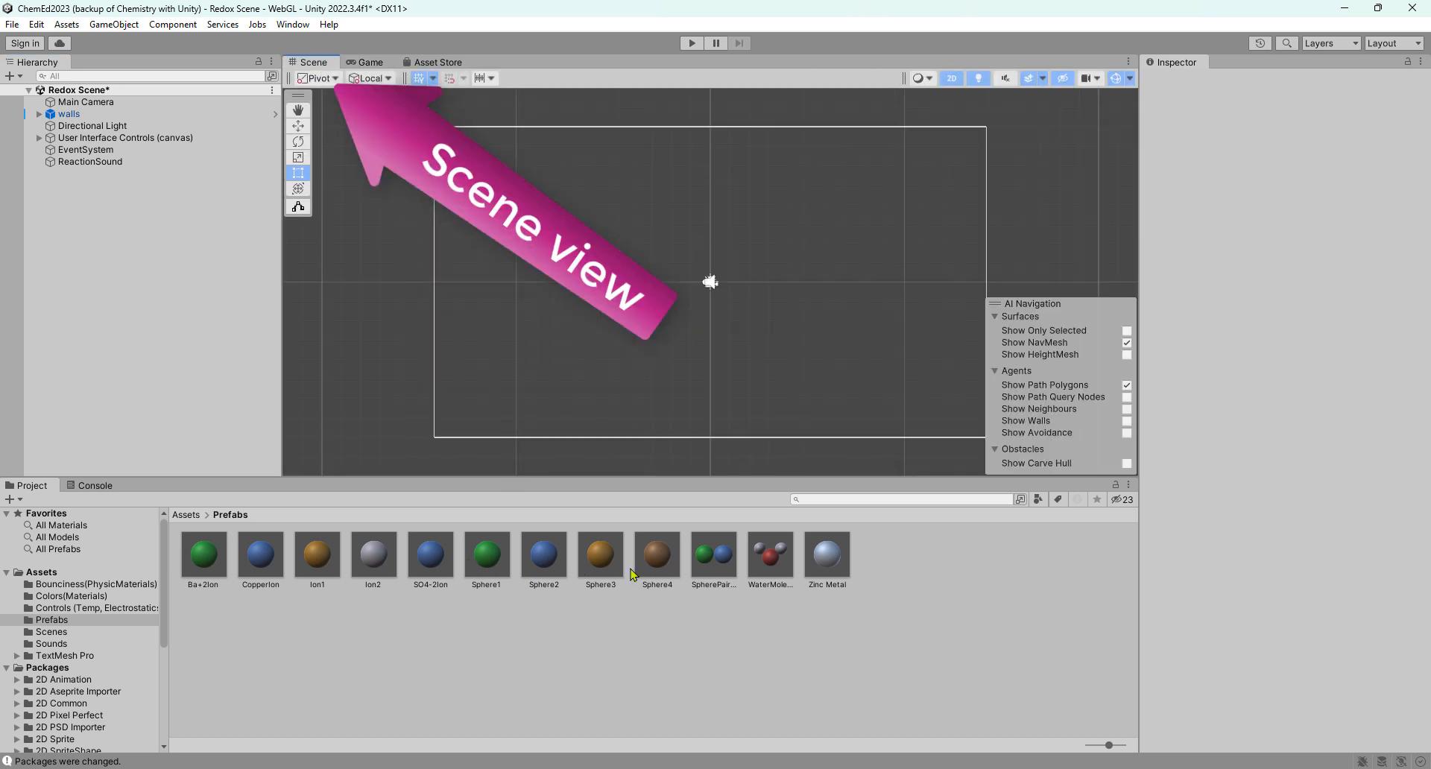
drag(827, 555, 662, 318)
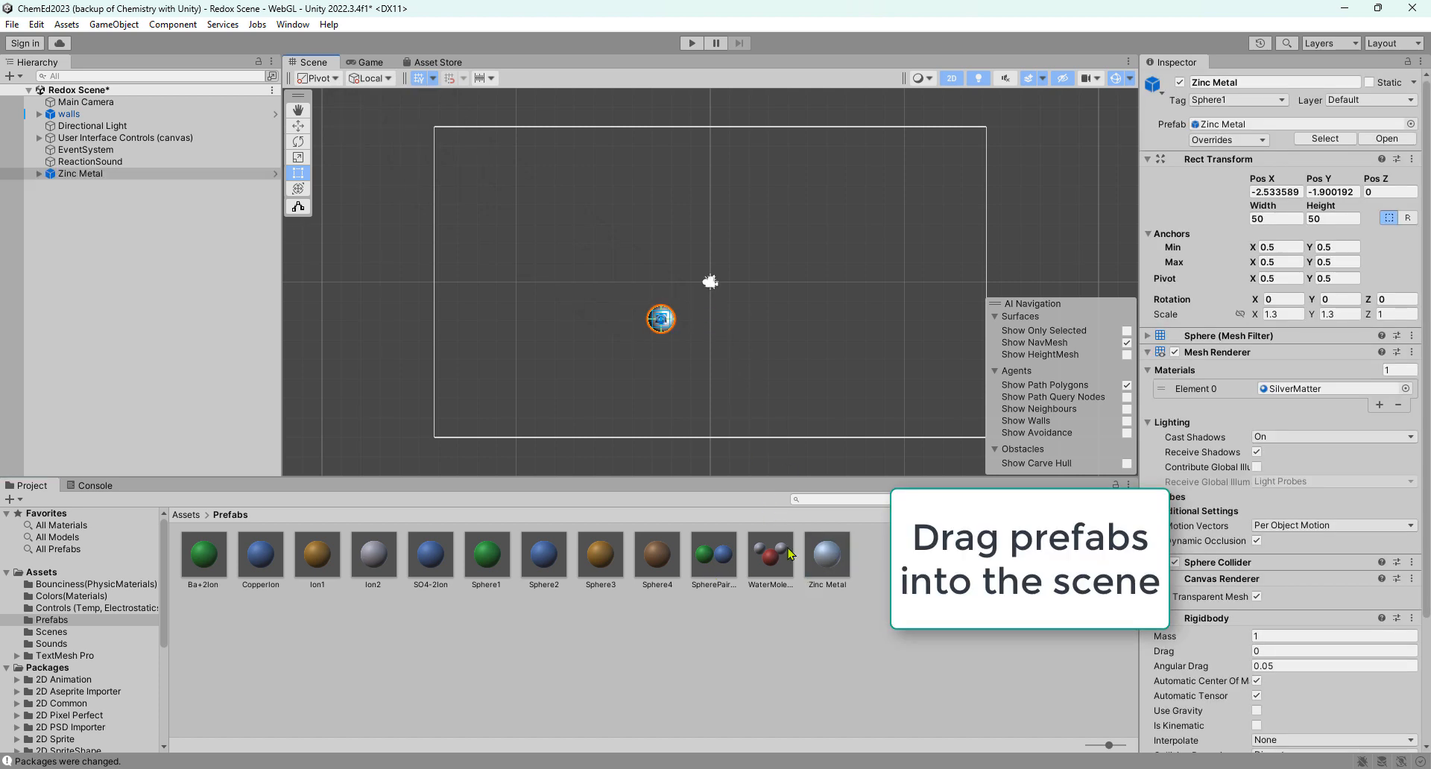
drag(833, 562, 730, 380)
Place four CopperIon prefabs in the scene, two on each side of the zinc cluster.
drag(261, 556, 566, 253)
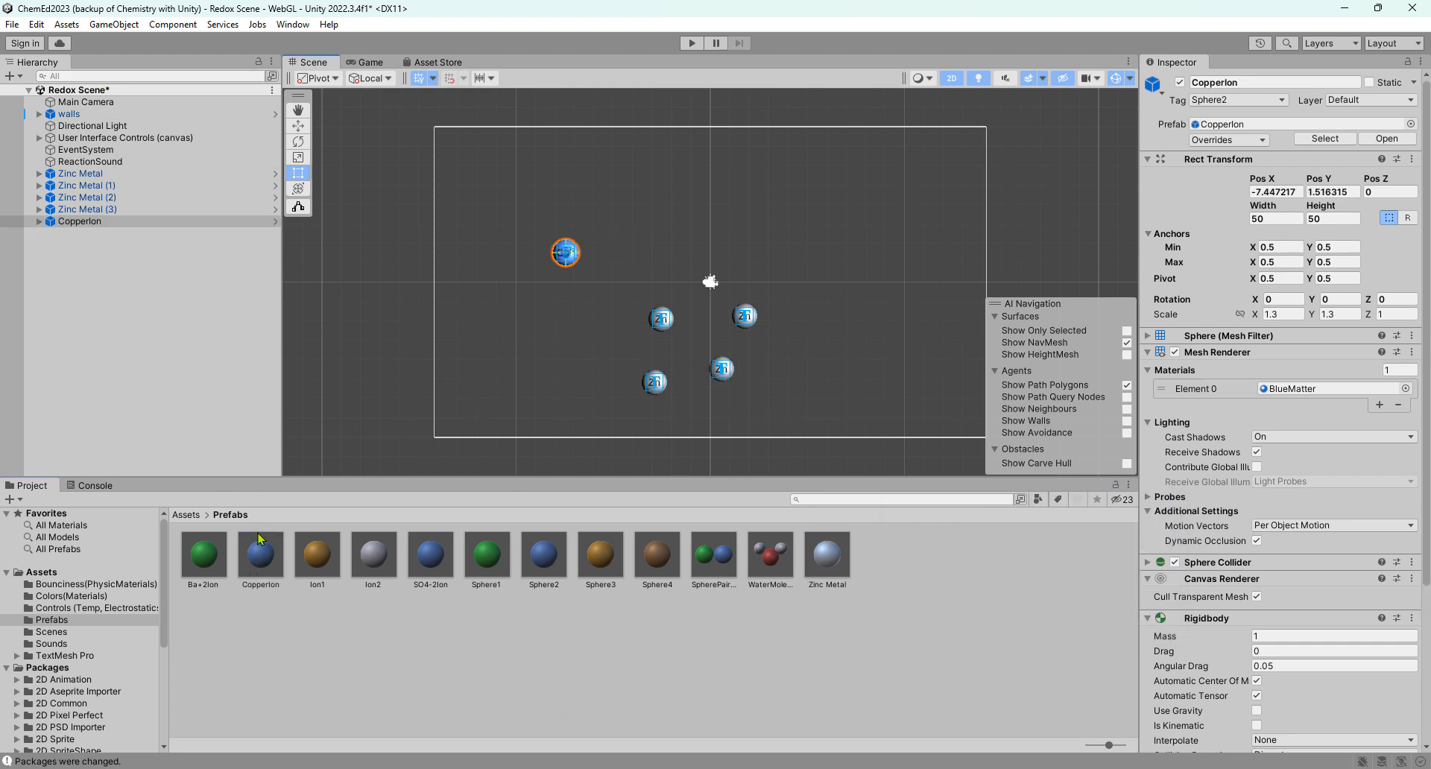
drag(261, 552, 885, 289)
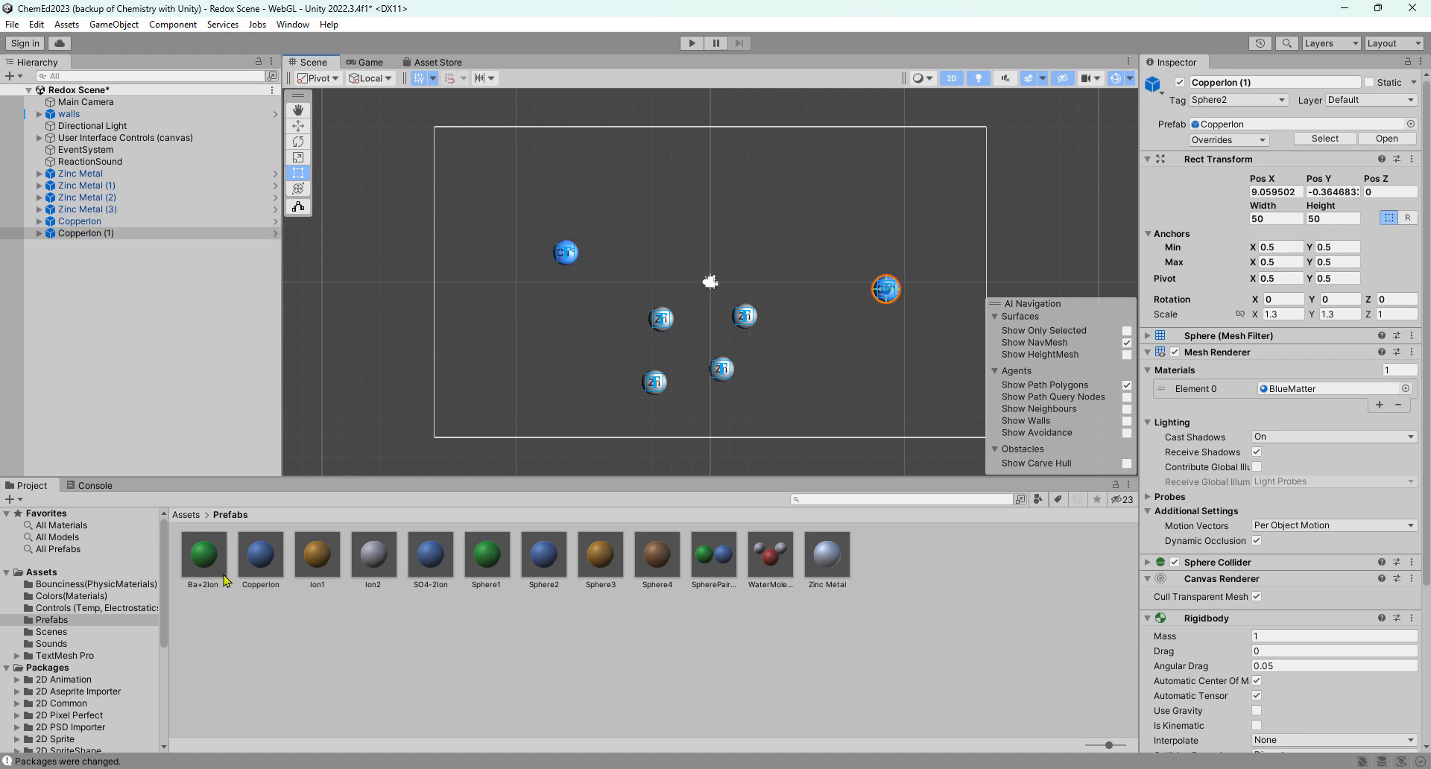
drag(261, 561, 864, 380)
Run the simulation in the Game view to watch how the copper ions and zinc atoms move, and stop it.
click(363, 66)
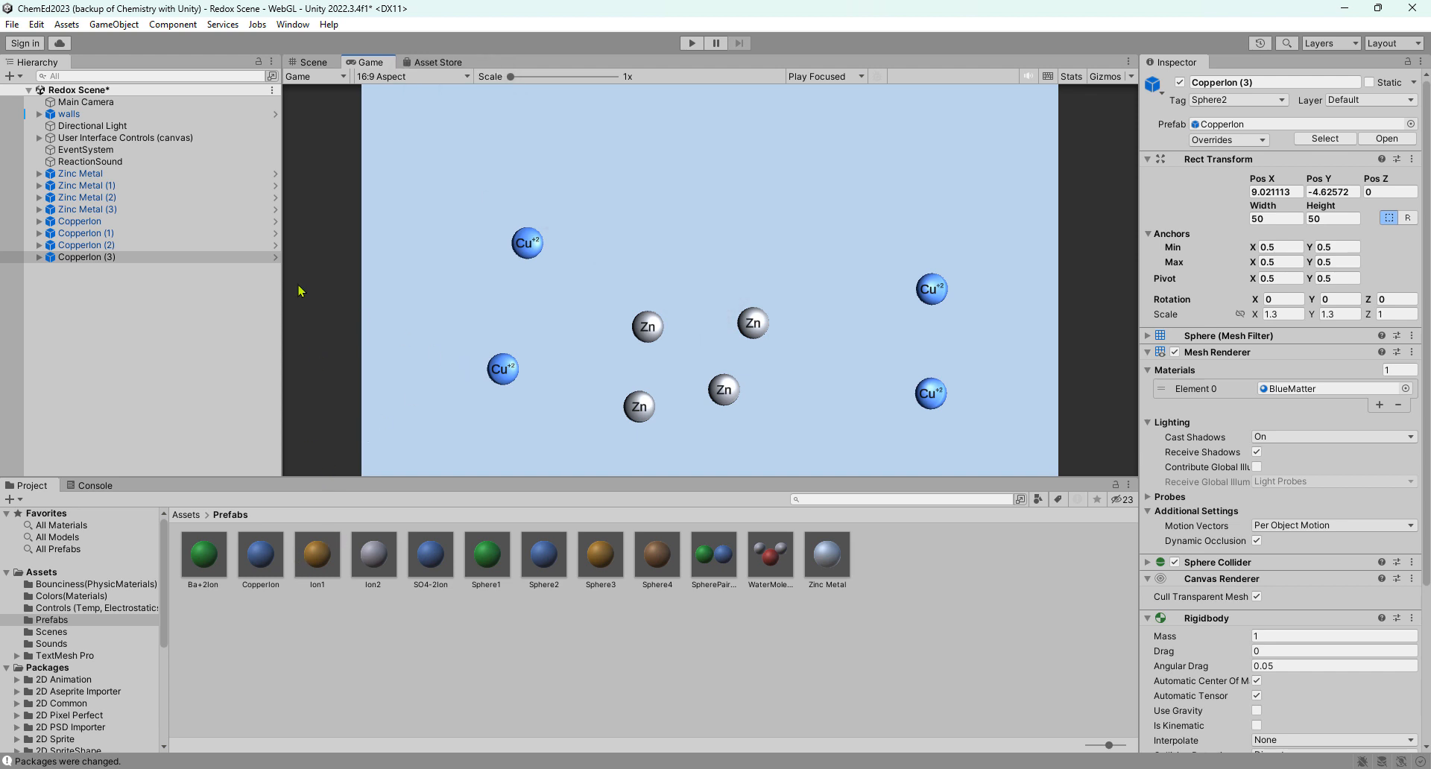
click(691, 44)
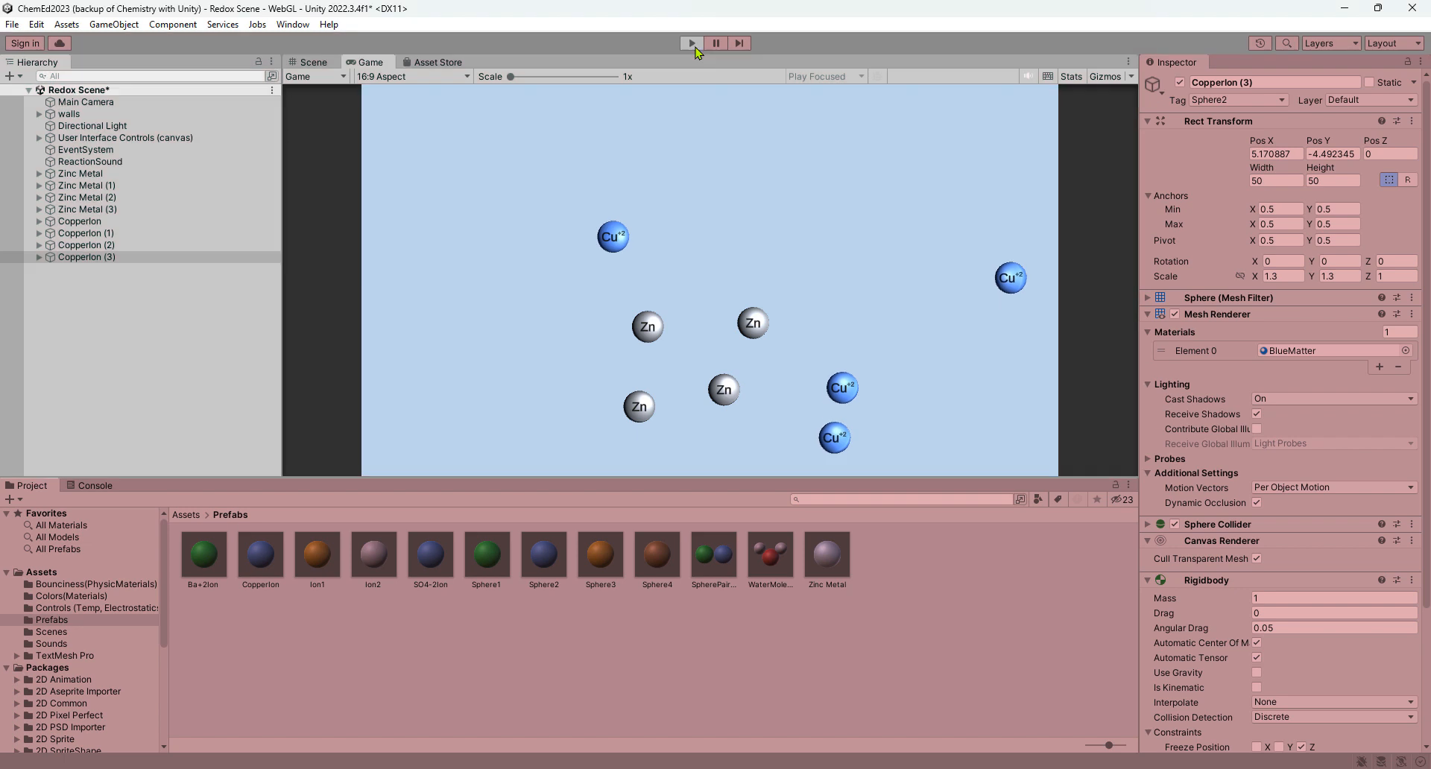
click(694, 45)
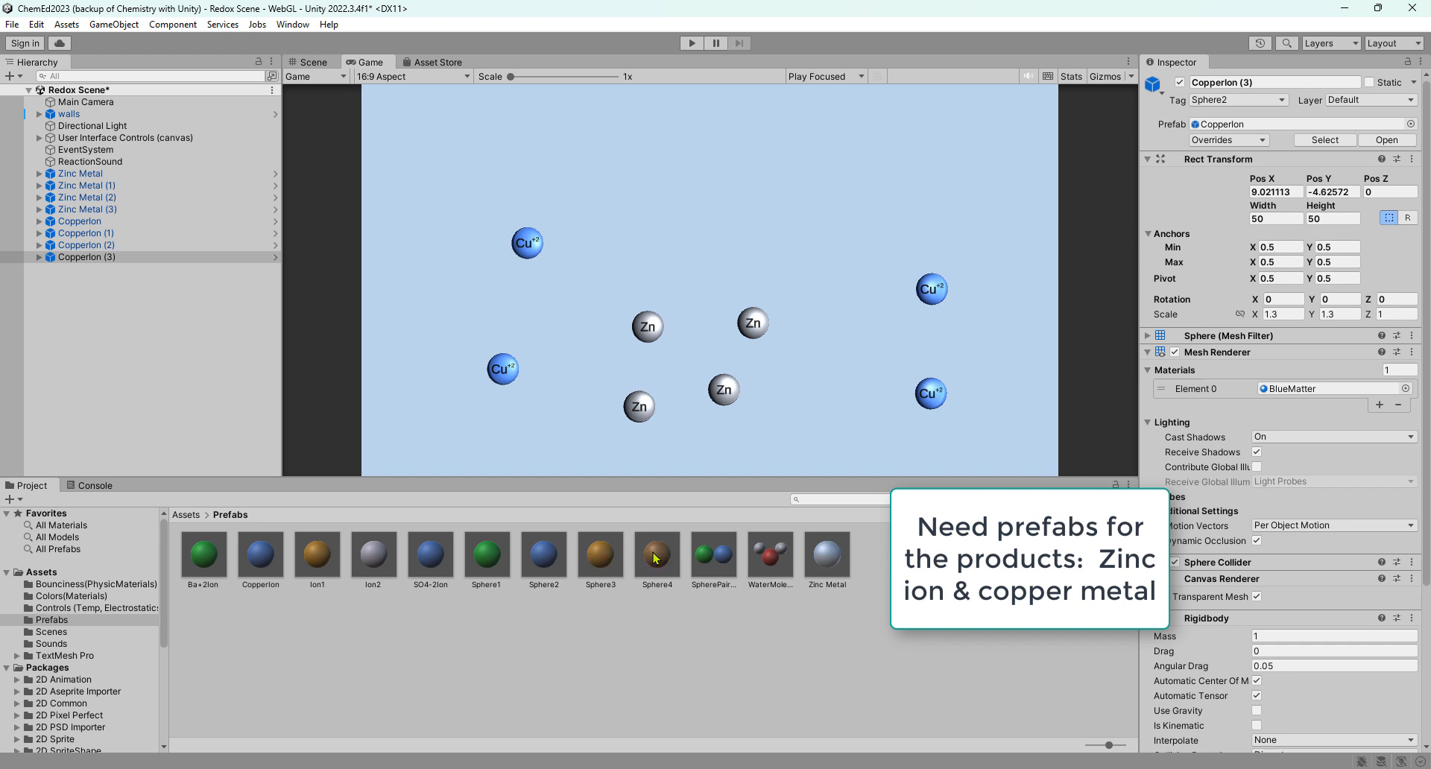
Duplicate the Sphere3 prefab and rename the copy Zinc Ion.
click(601, 555)
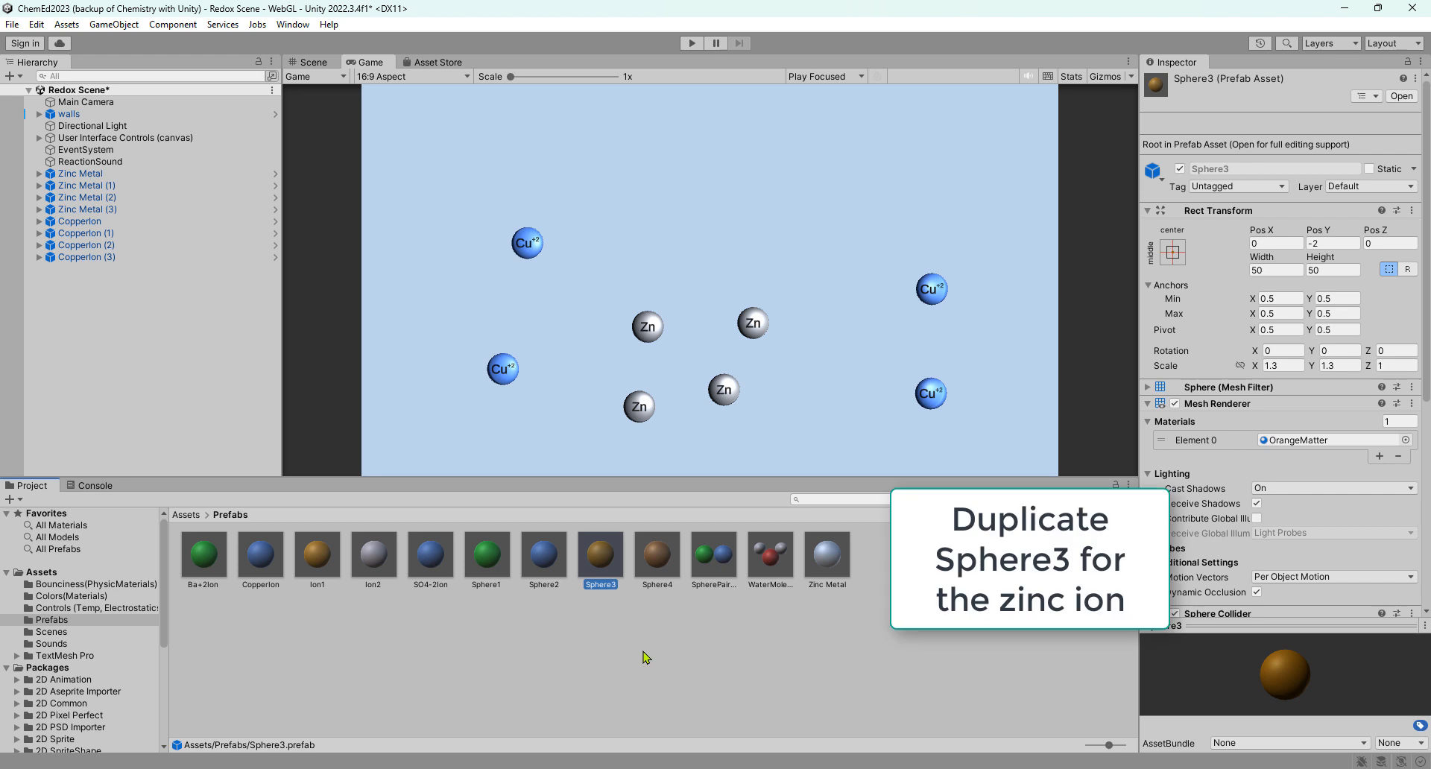
key(ctrl+d)
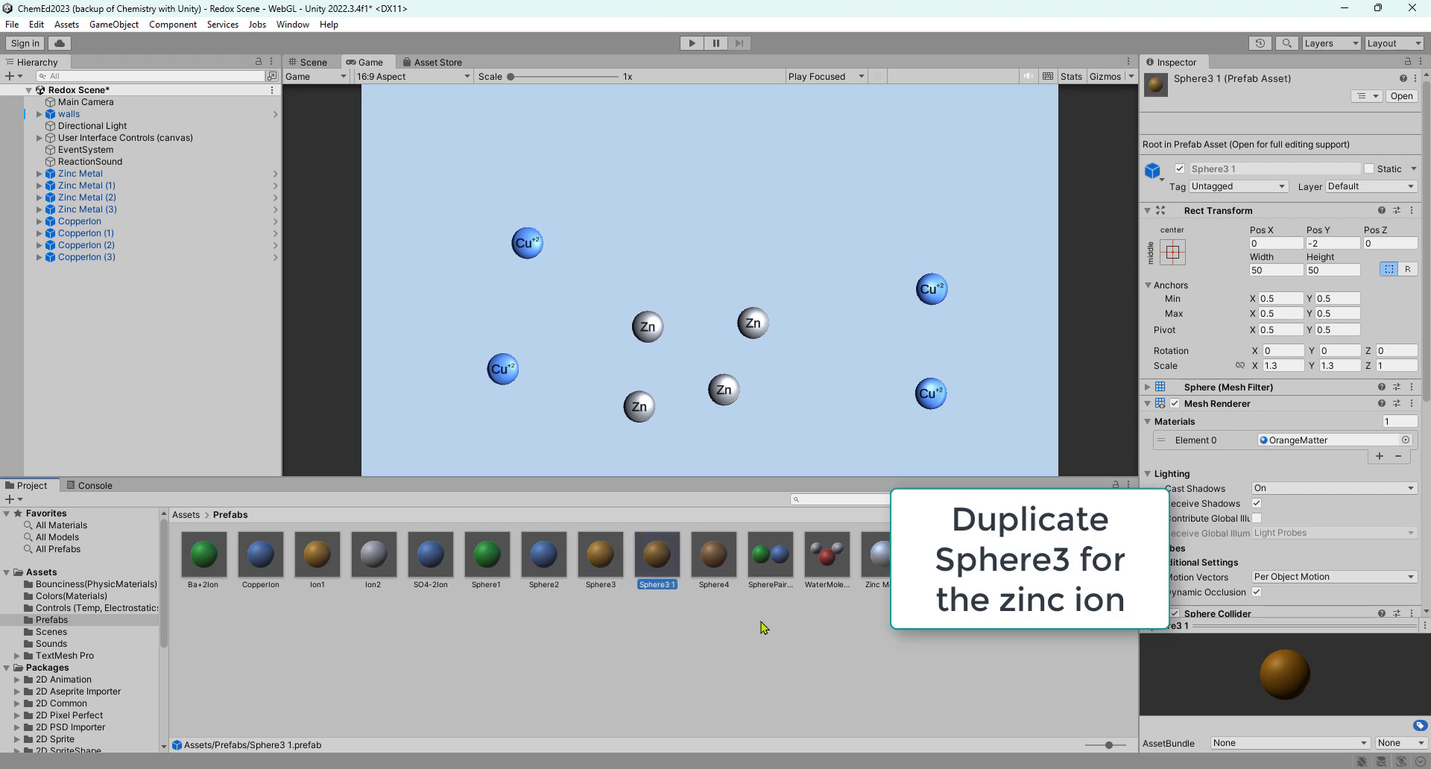
key(F2)
text(Zinc Ion)
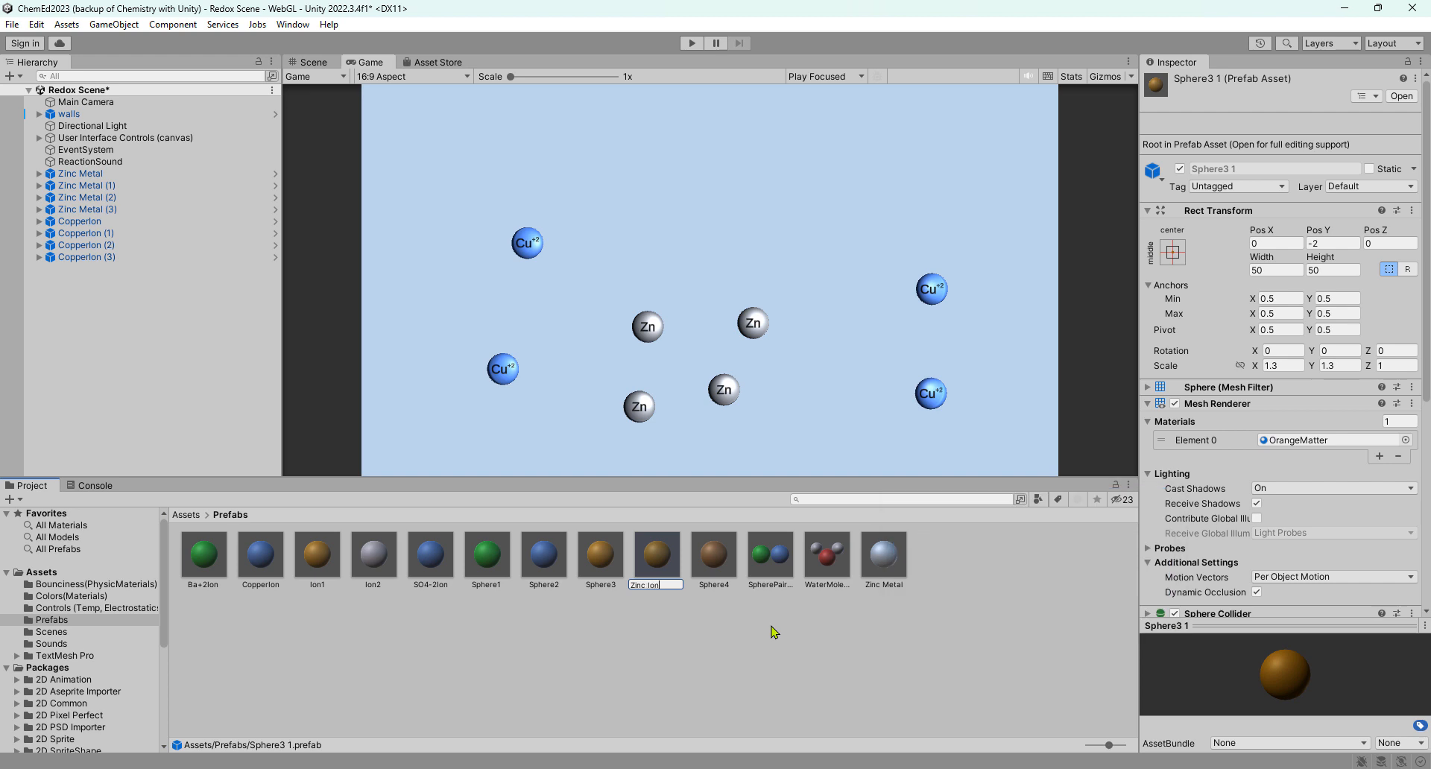
key(Return)
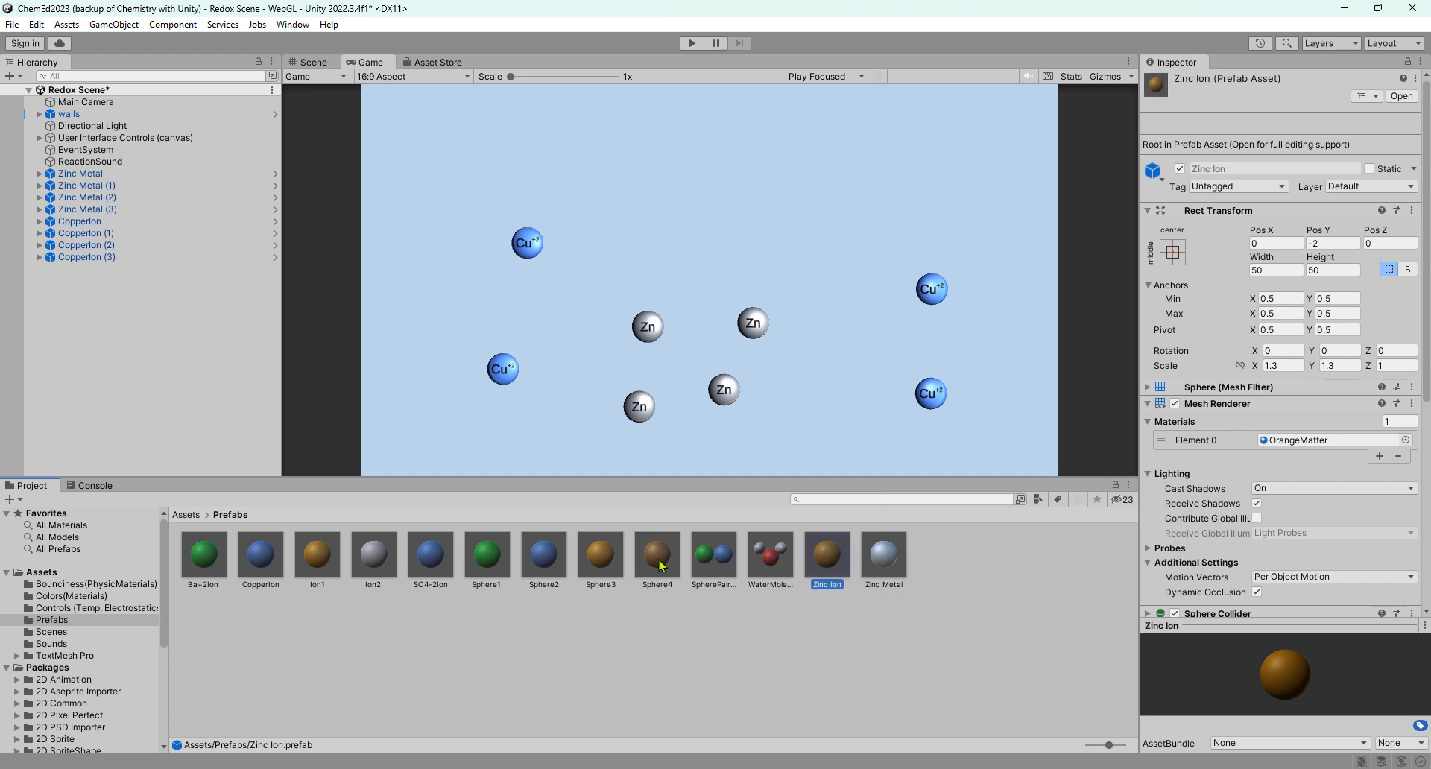
Duplicate the Sphere4 prefab and rename the copy Copper Metal.
click(657, 558)
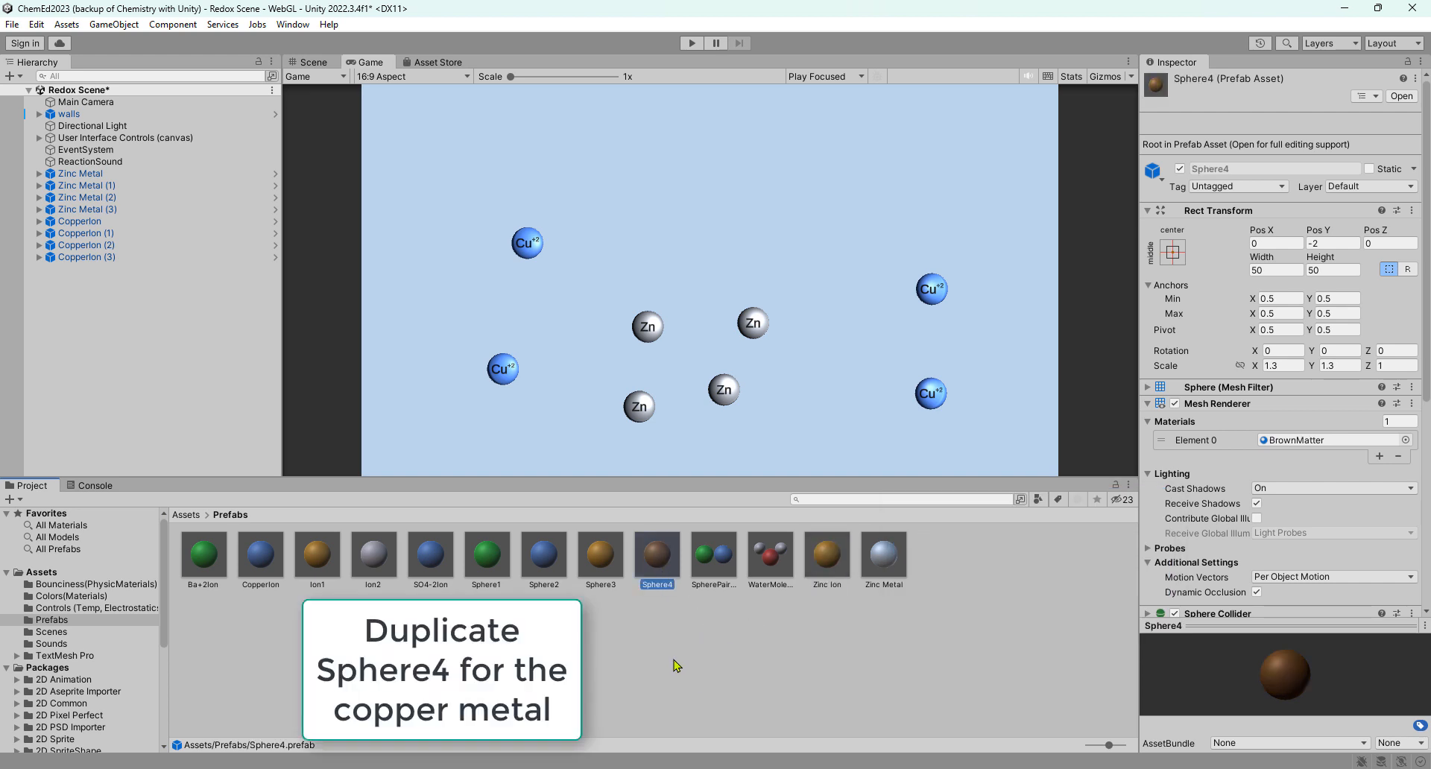
key(ctrl+d)
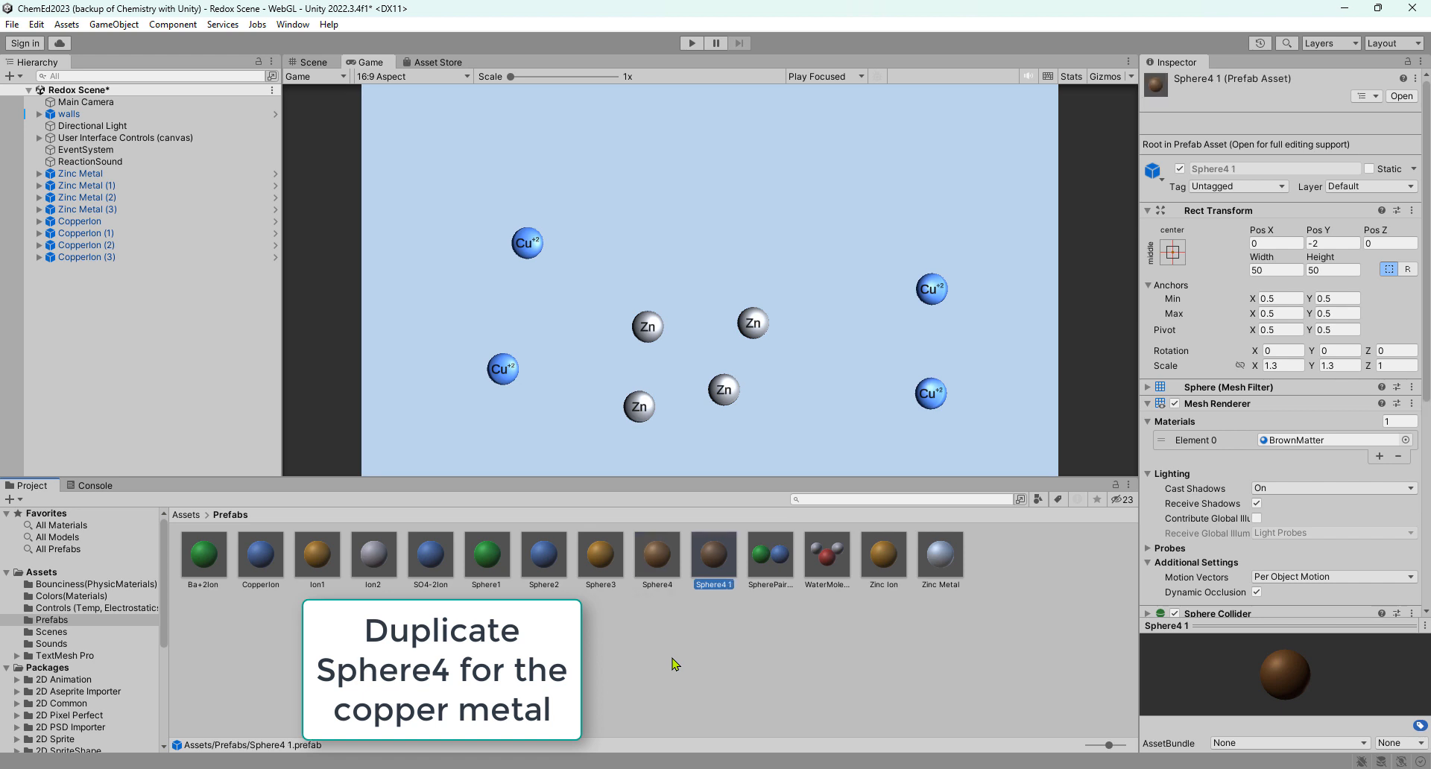
click(723, 589)
text(C)
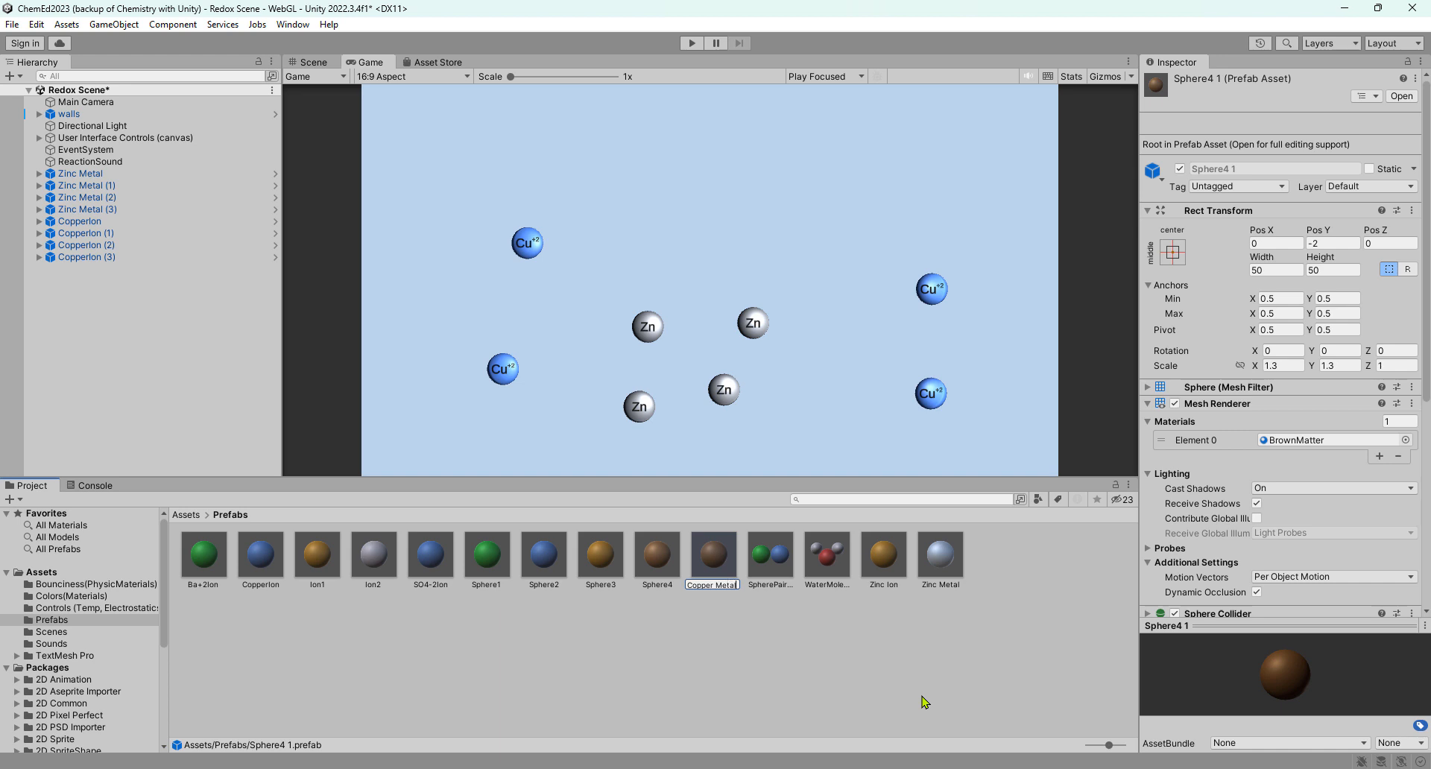
text(opper Metal)
key(Return)
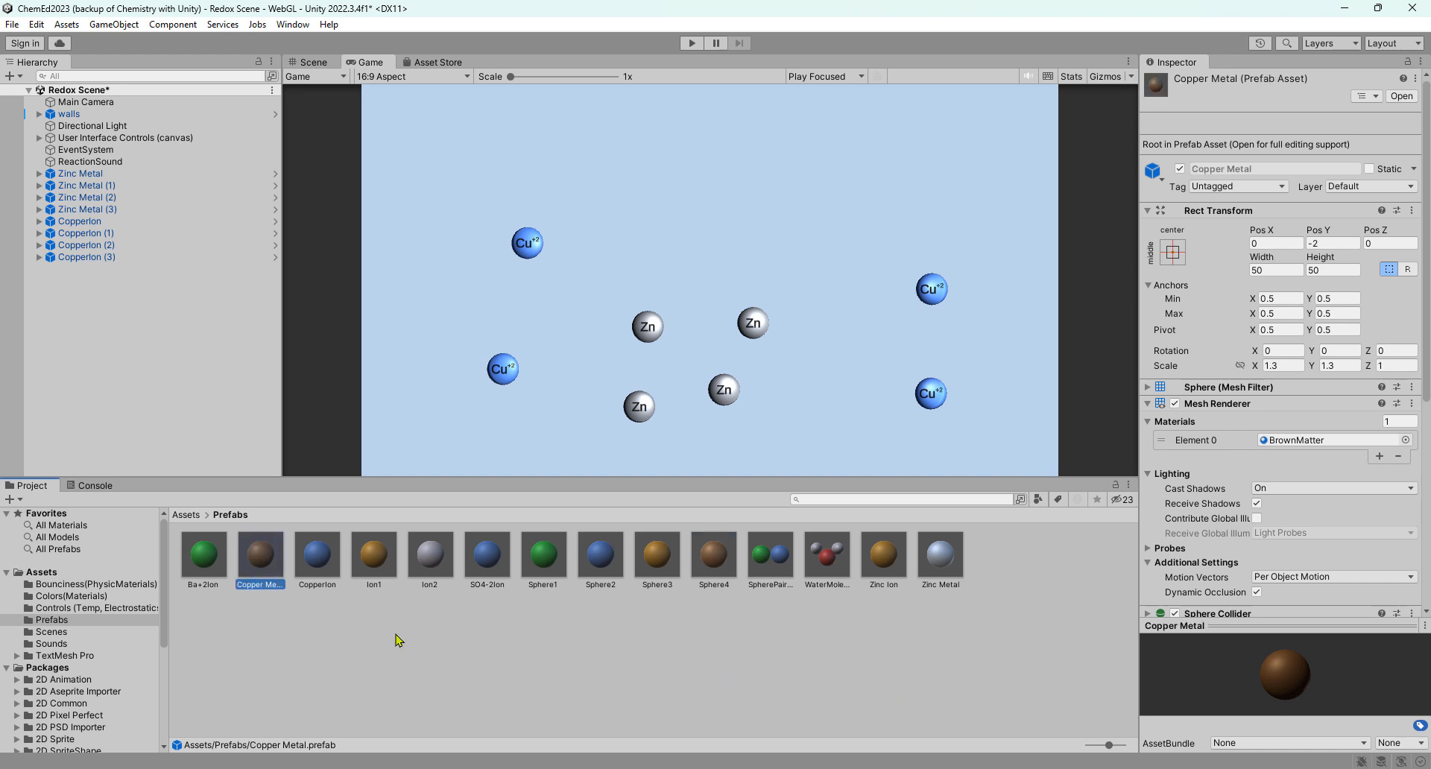
Open the Copper Metal prefab, set its label text to Cu, and review the root object's components in the Scene view.
double_click(260, 554)
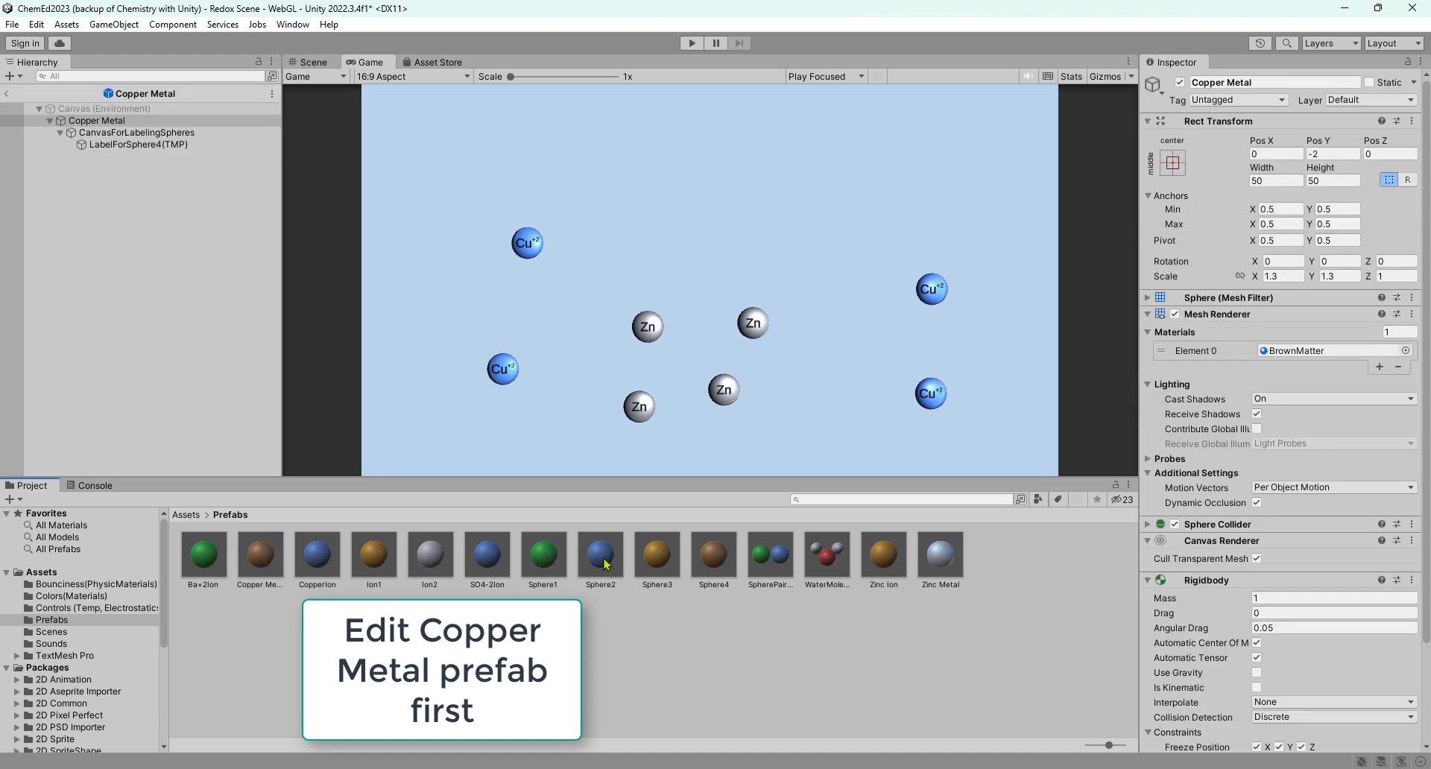
scroll(1177, 505, down, 5)
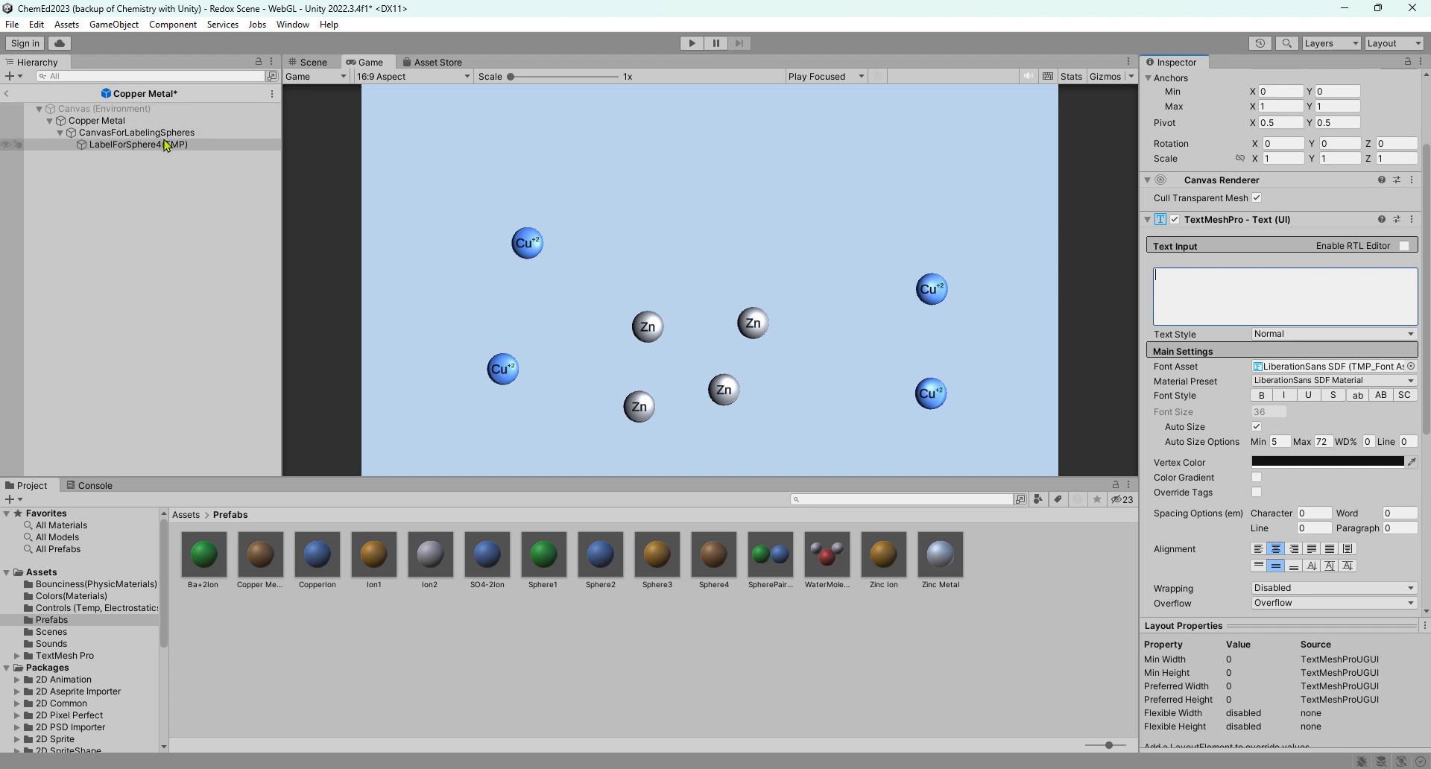
text(Cu)
click(314, 63)
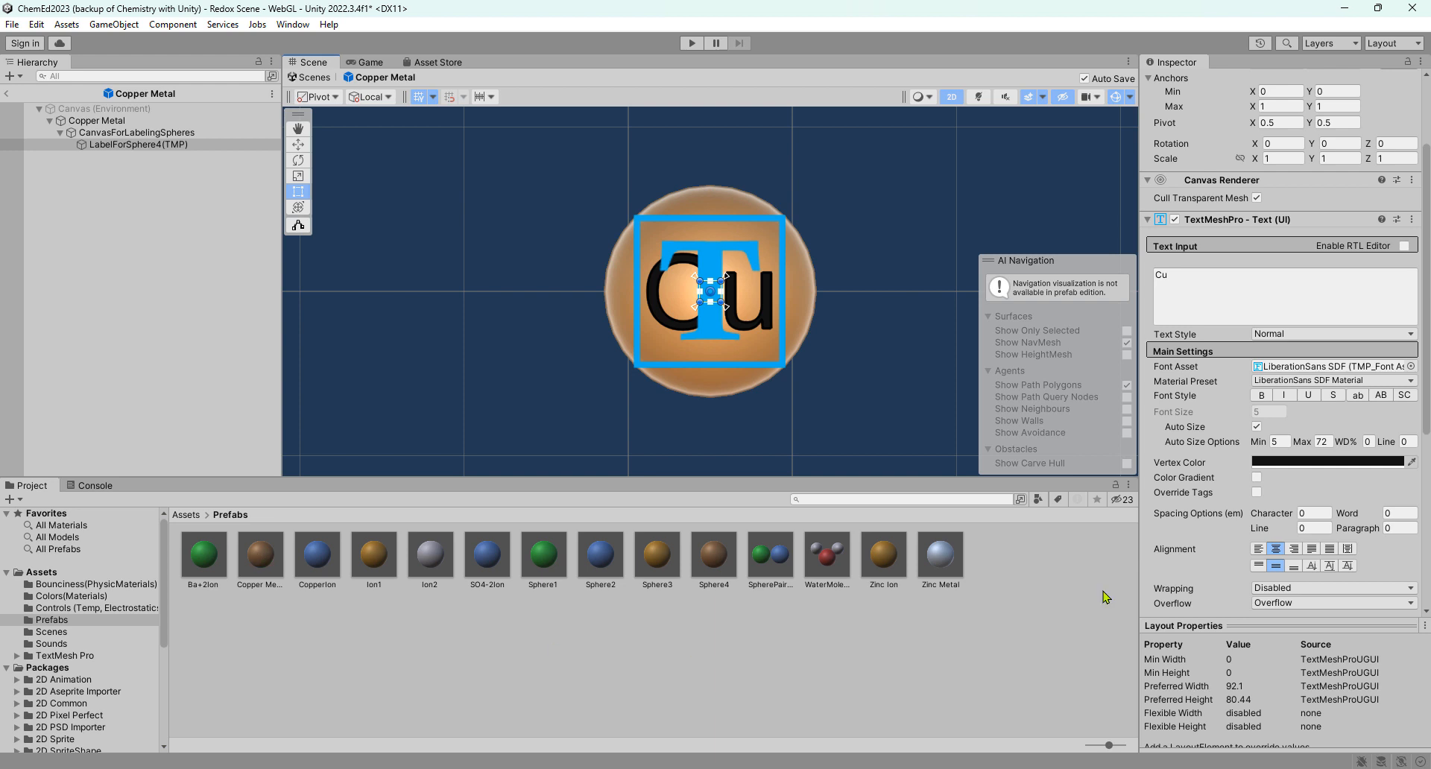
scroll(1168, 574, down, 5)
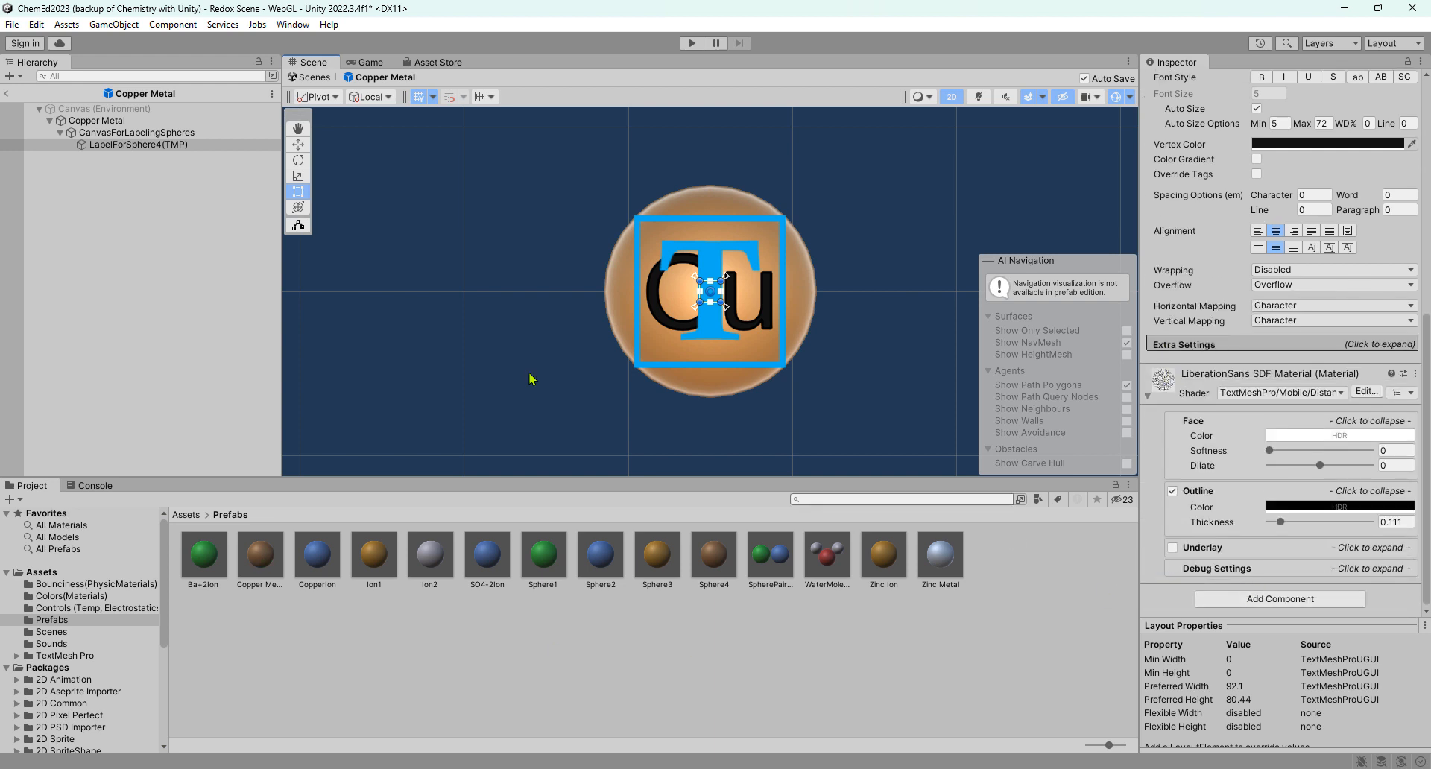
click(124, 124)
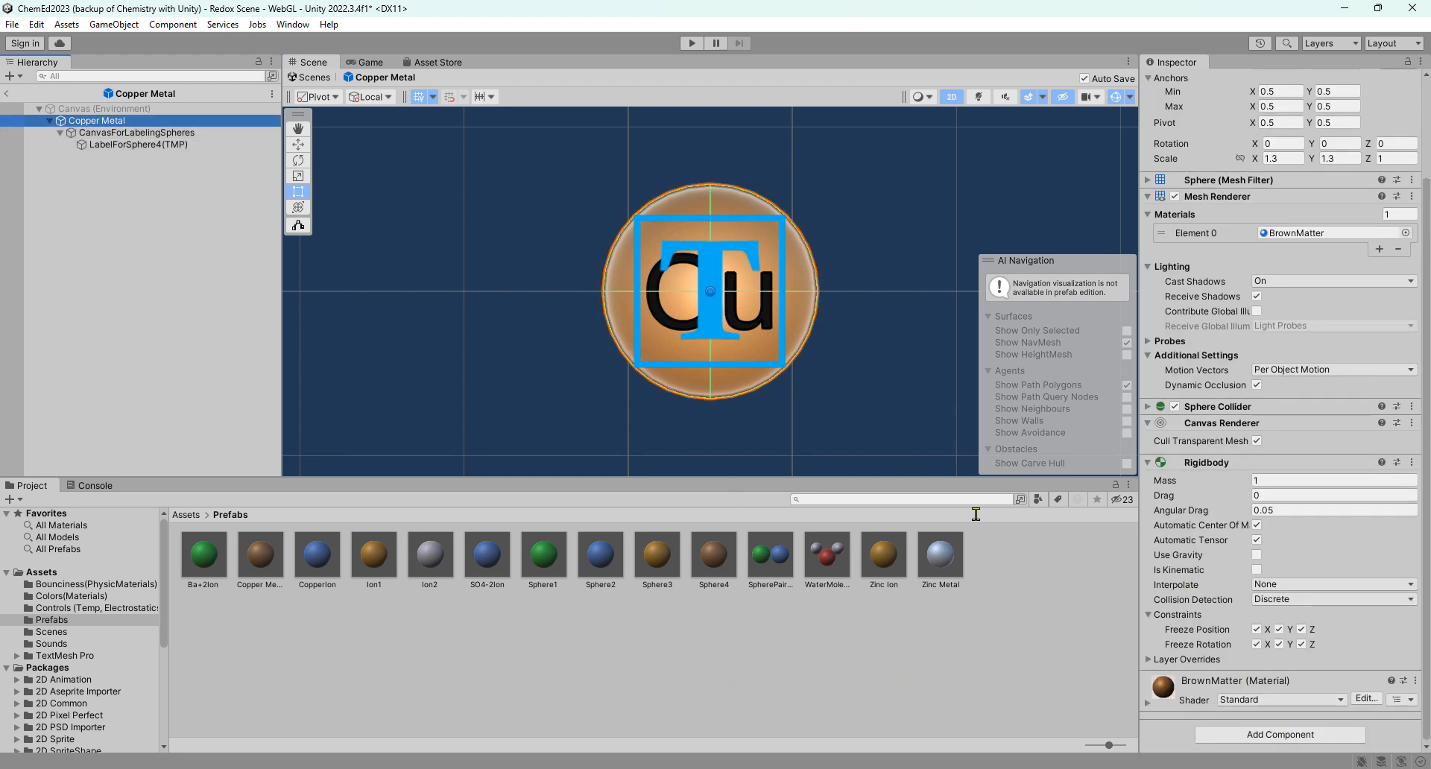
Open the Zinc Ion prefab and change its Mesh Renderer material to WhiteMatter.
double_click(884, 553)
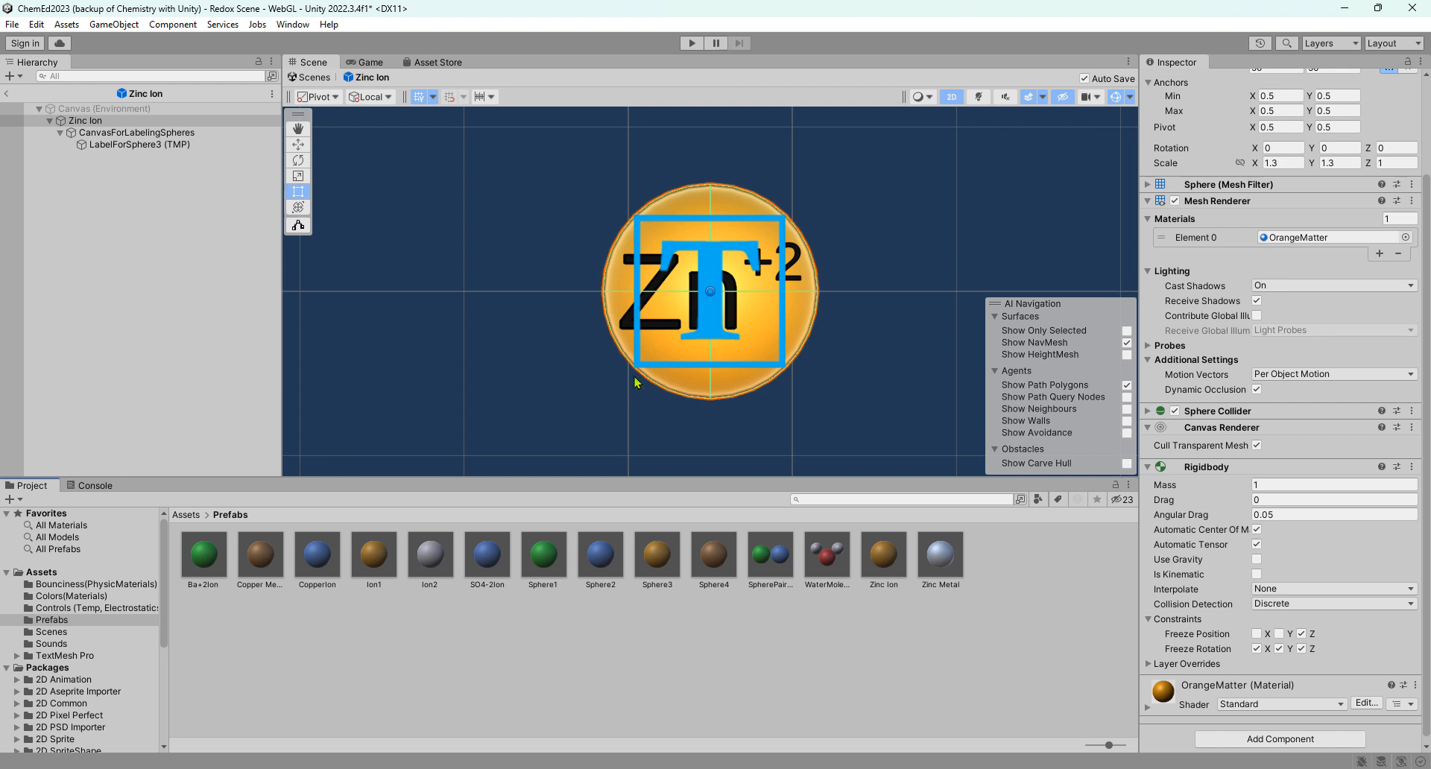
click(1405, 238)
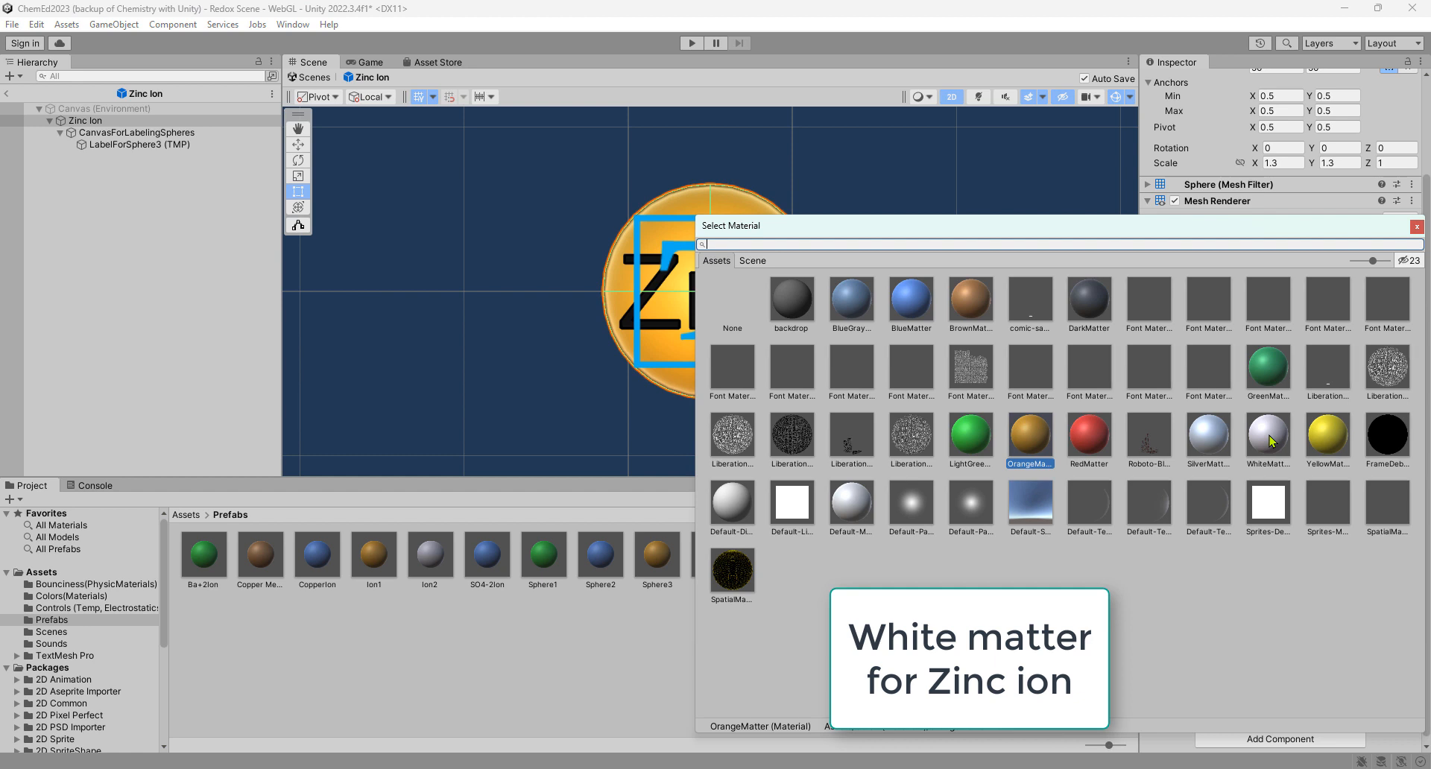
click(1271, 440)
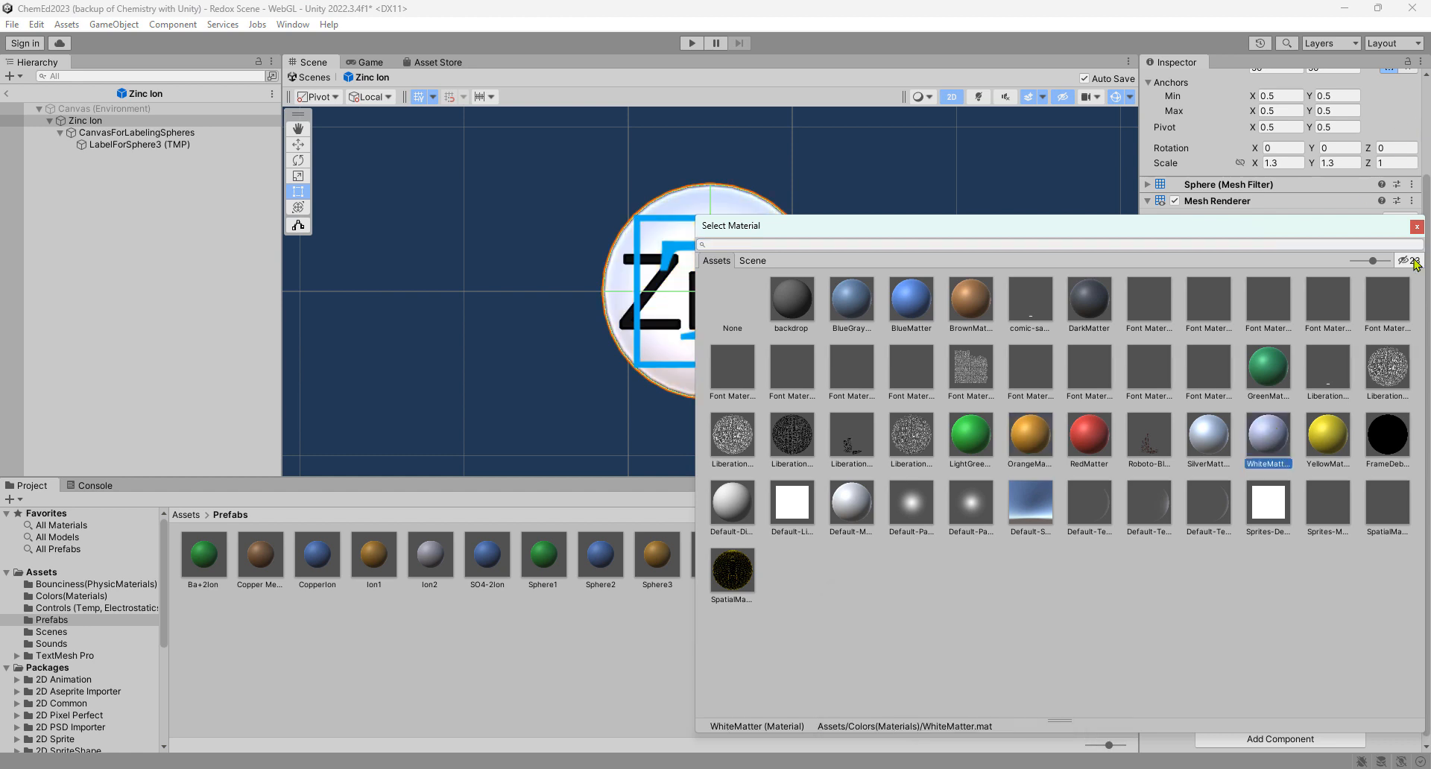
click(1417, 228)
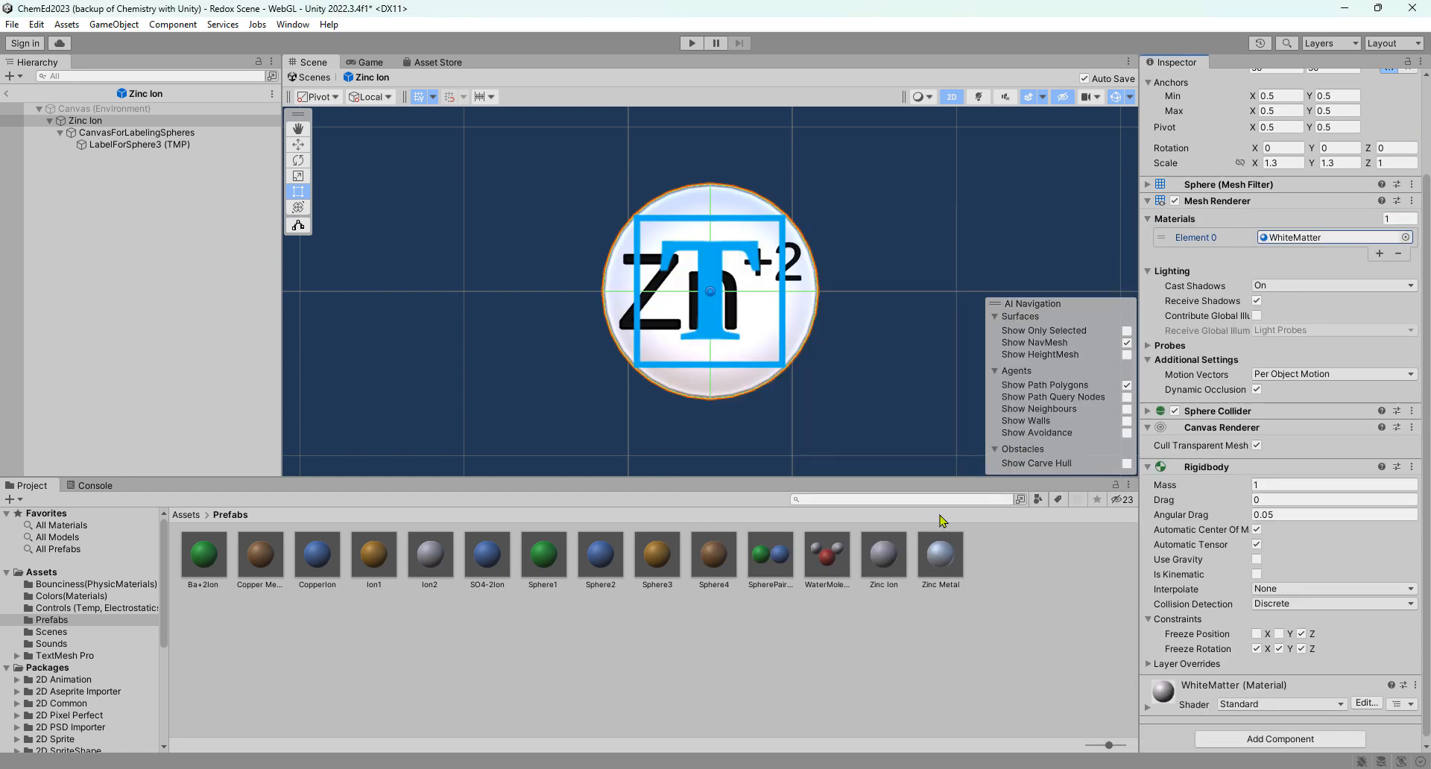
Add the Mobile Particle Script component to the root object of the Zinc Ion prefab.
click(145, 145)
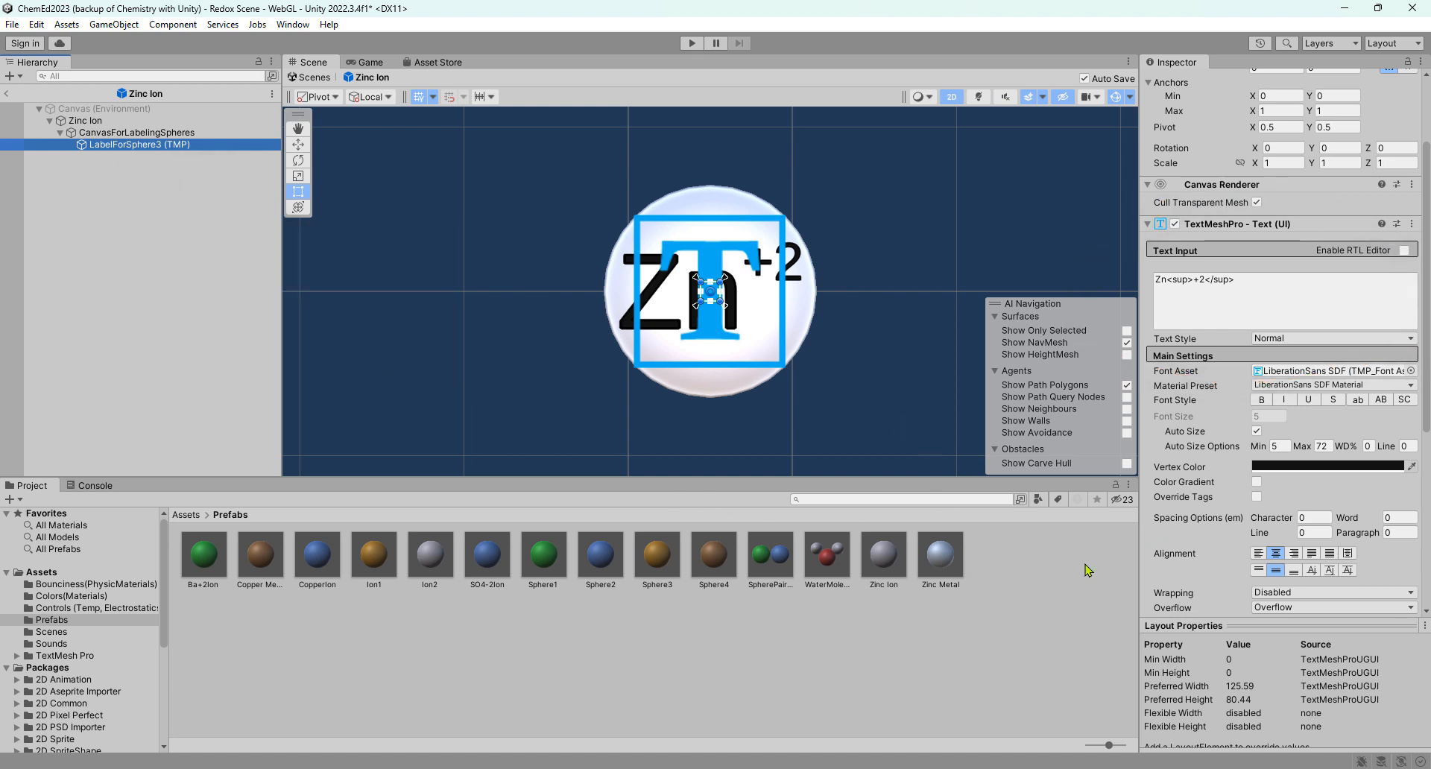
click(162, 122)
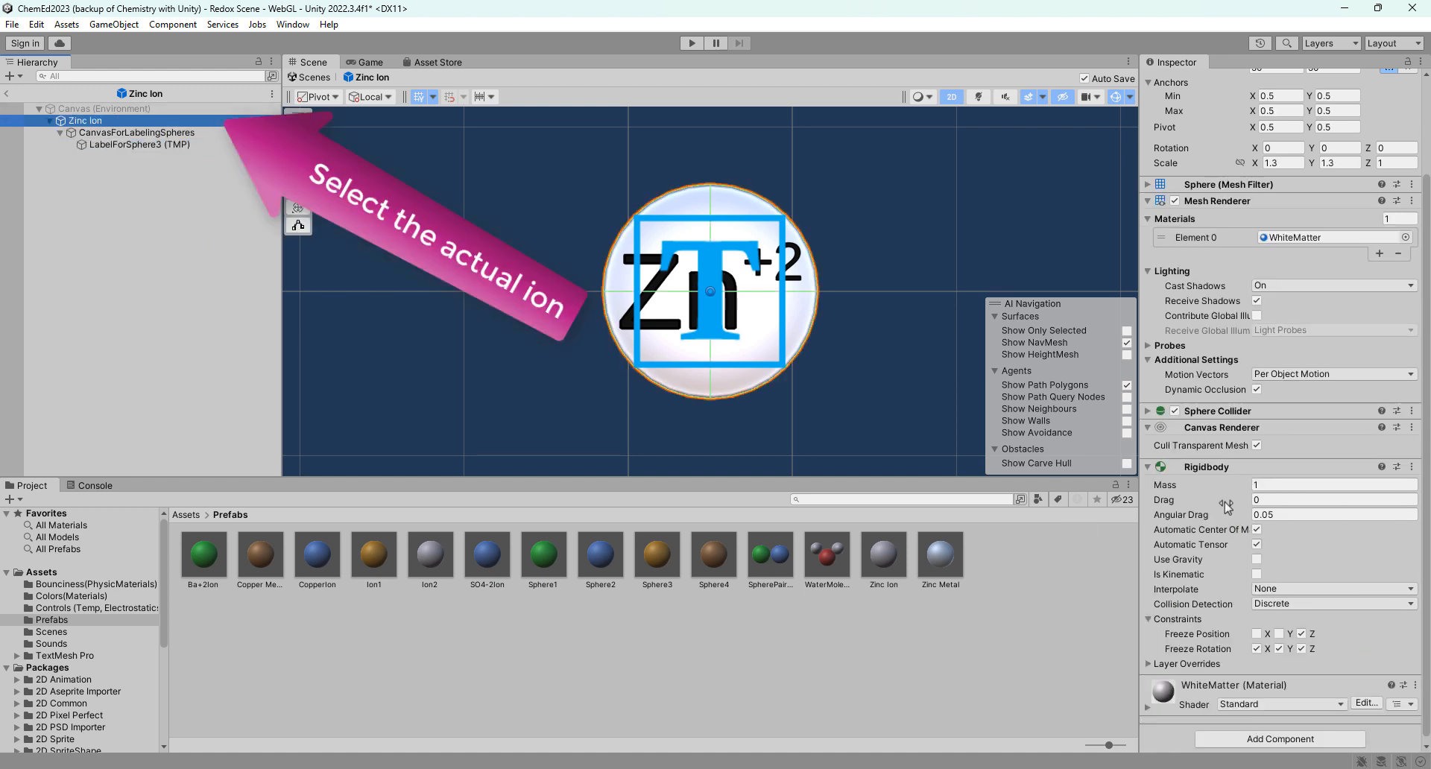
scroll(1226, 507, down, 1)
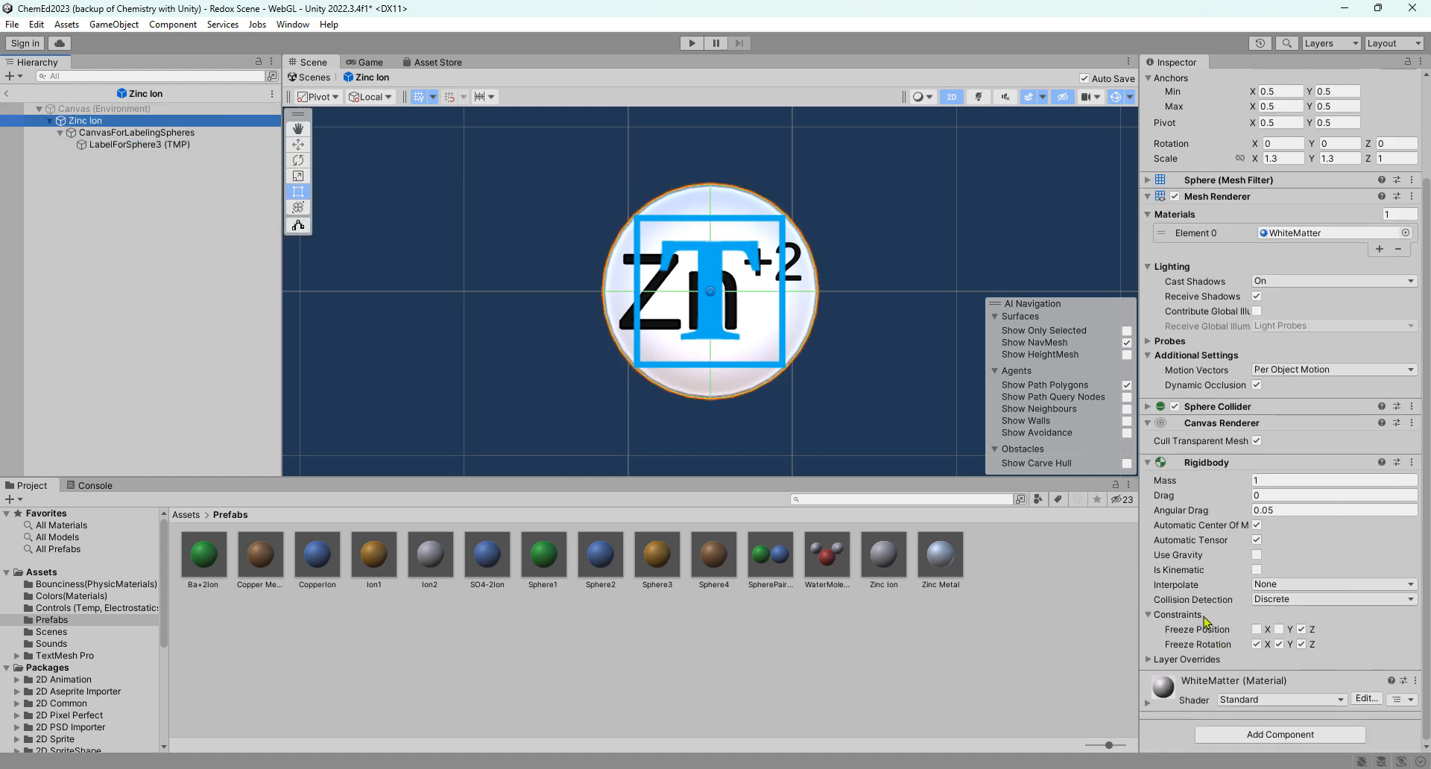
click(1297, 736)
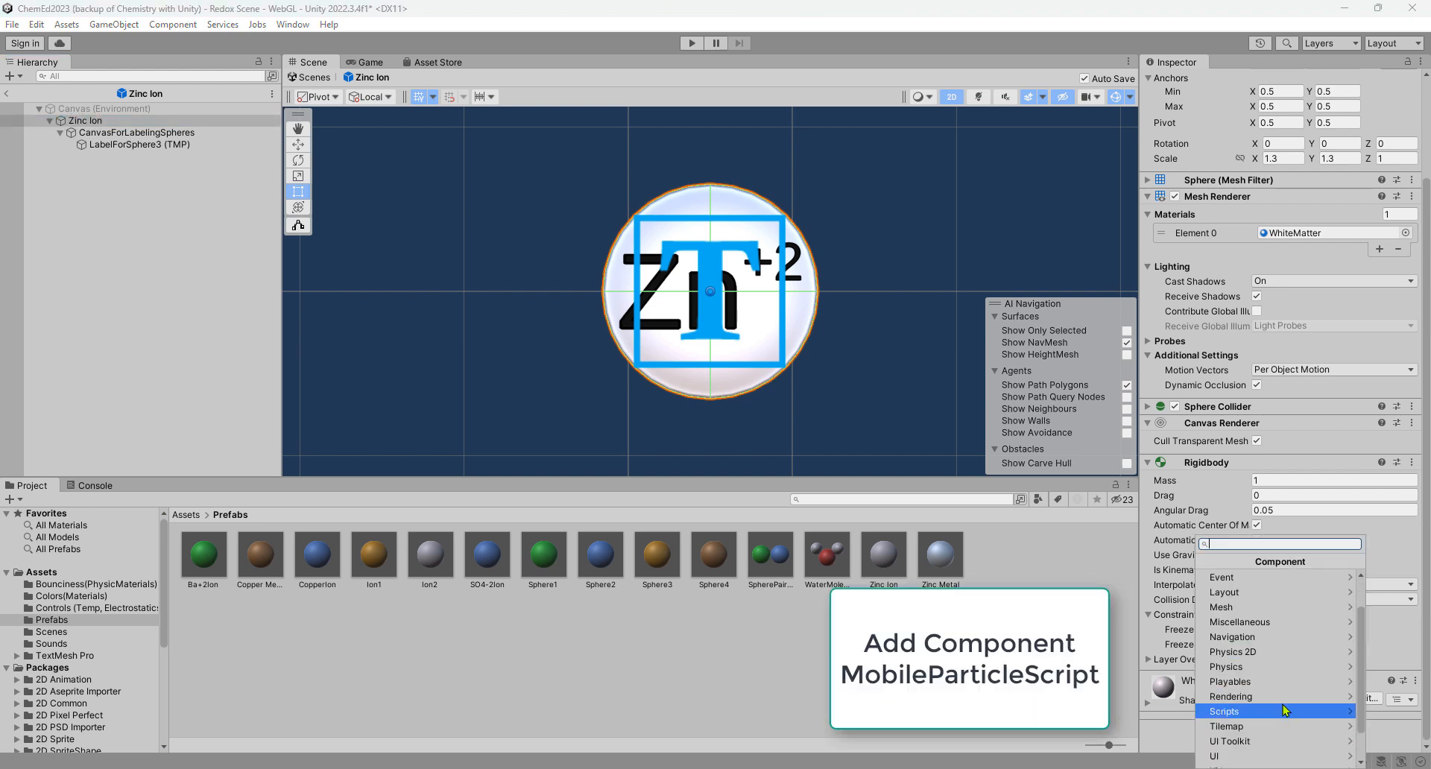
click(1252, 756)
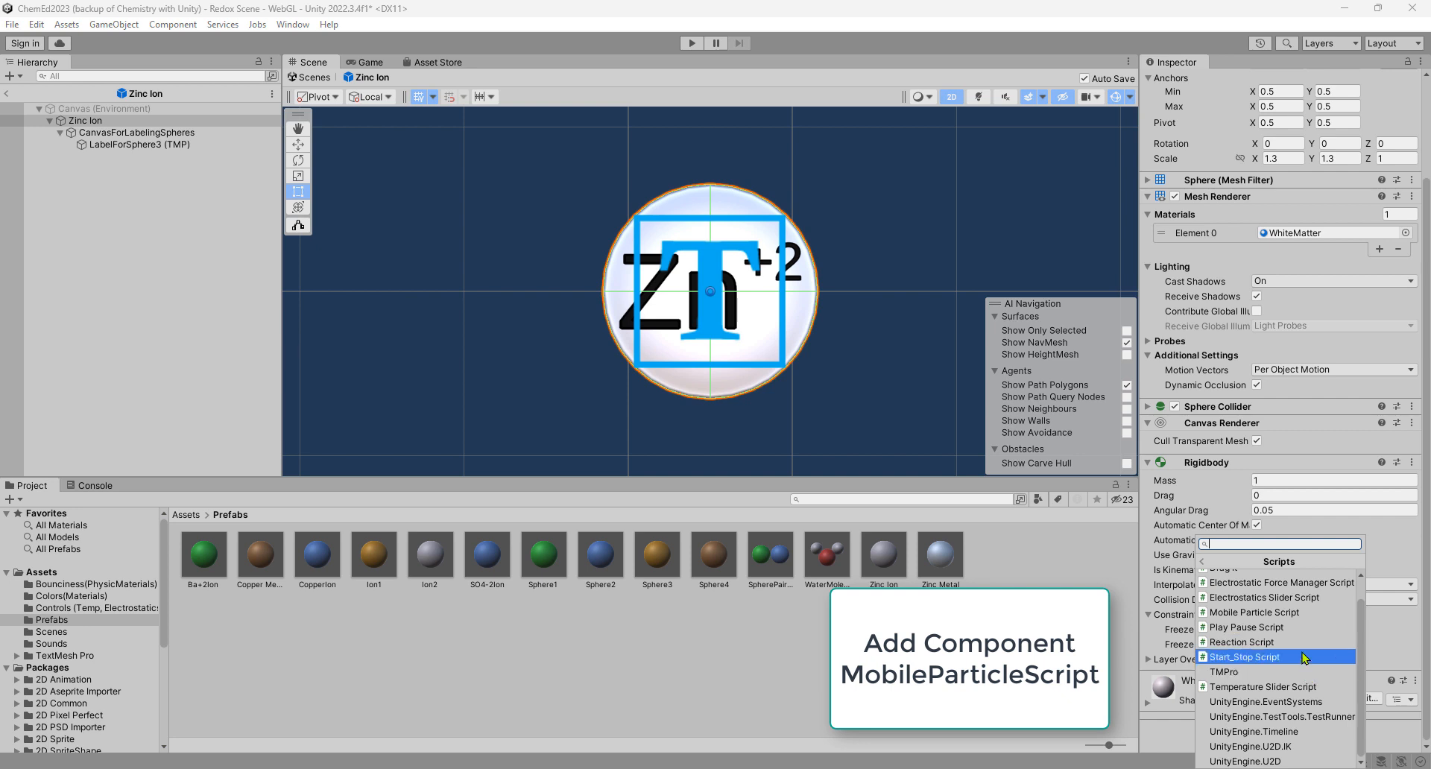
click(1309, 612)
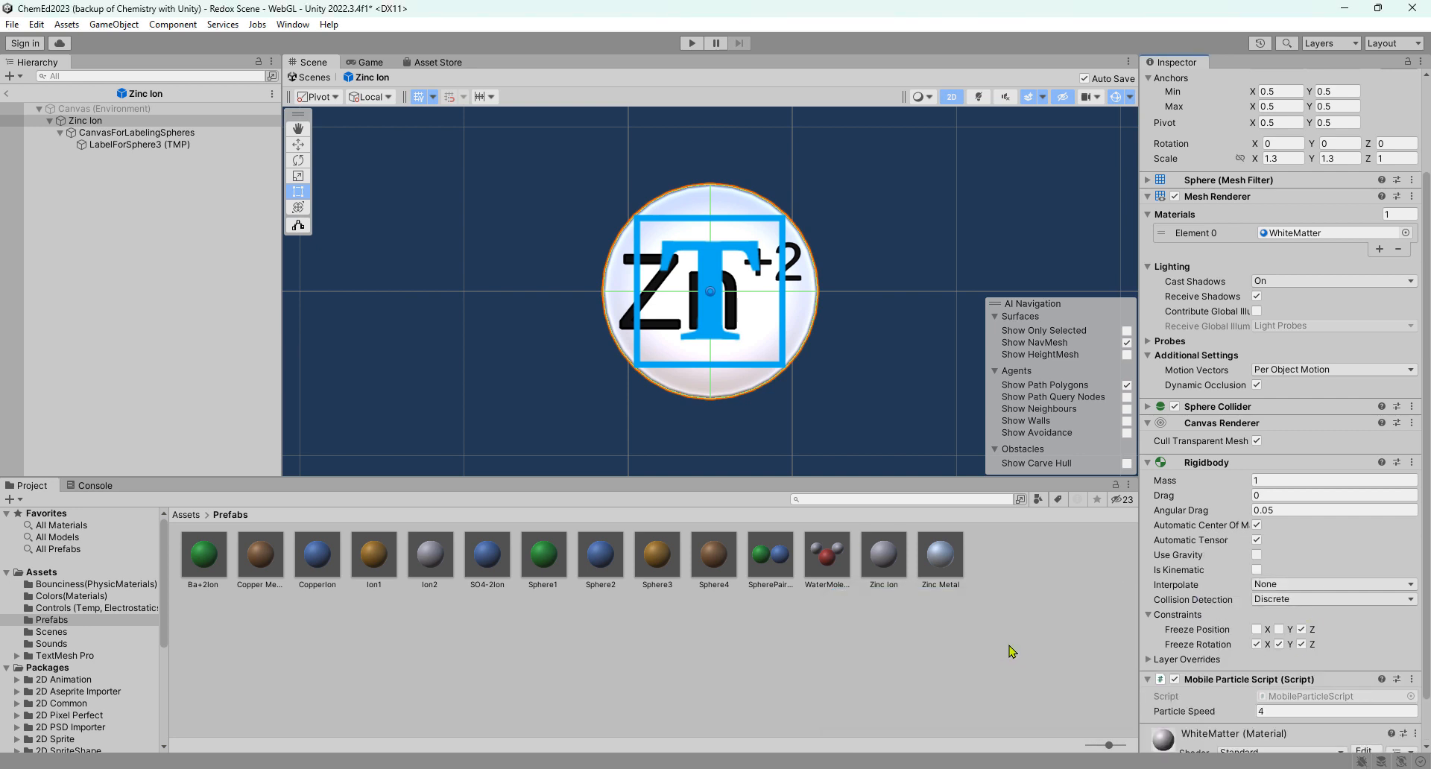
scroll(1220, 701, down, 2)
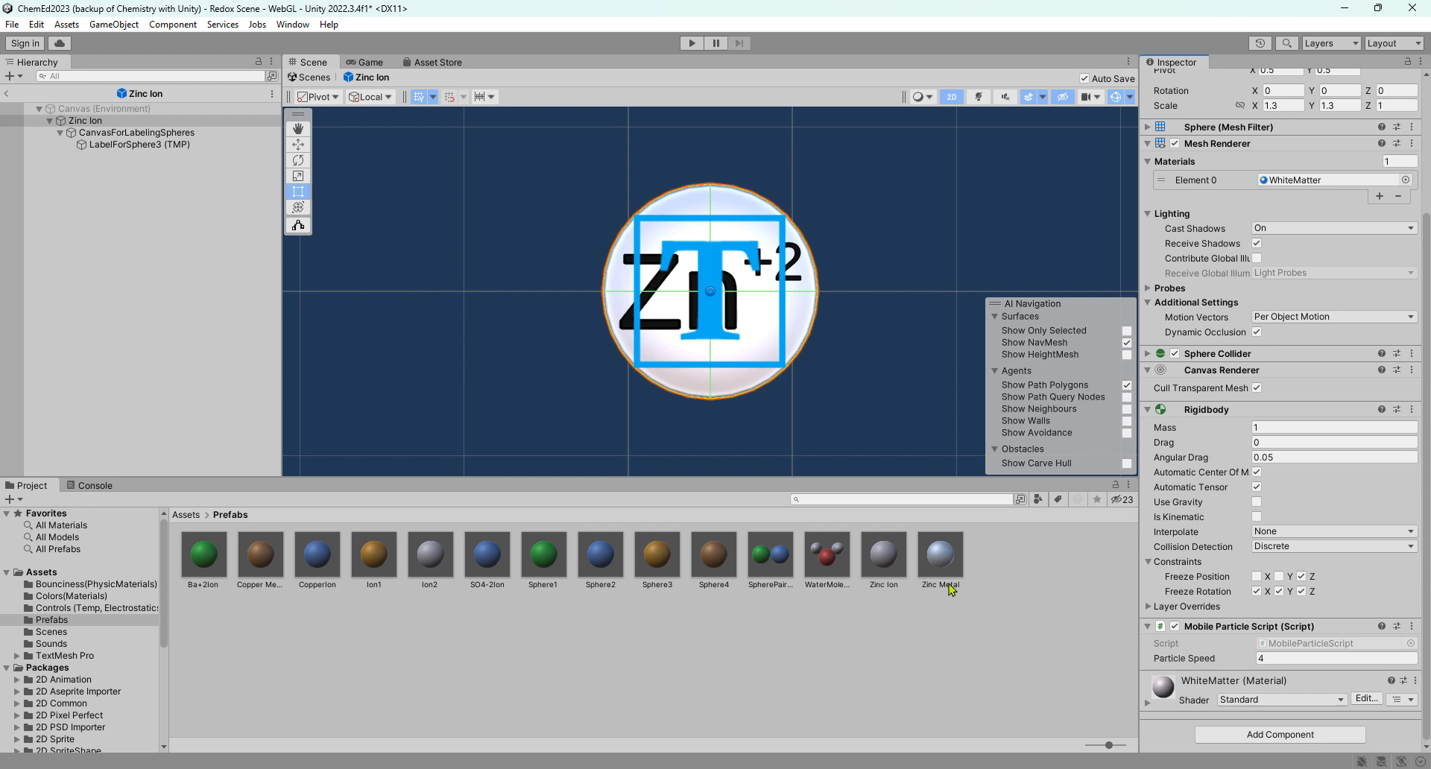
Review the components and tags of the Copper Metal, CopperIon and Zinc Metal prefabs.
click(879, 572)
click(271, 555)
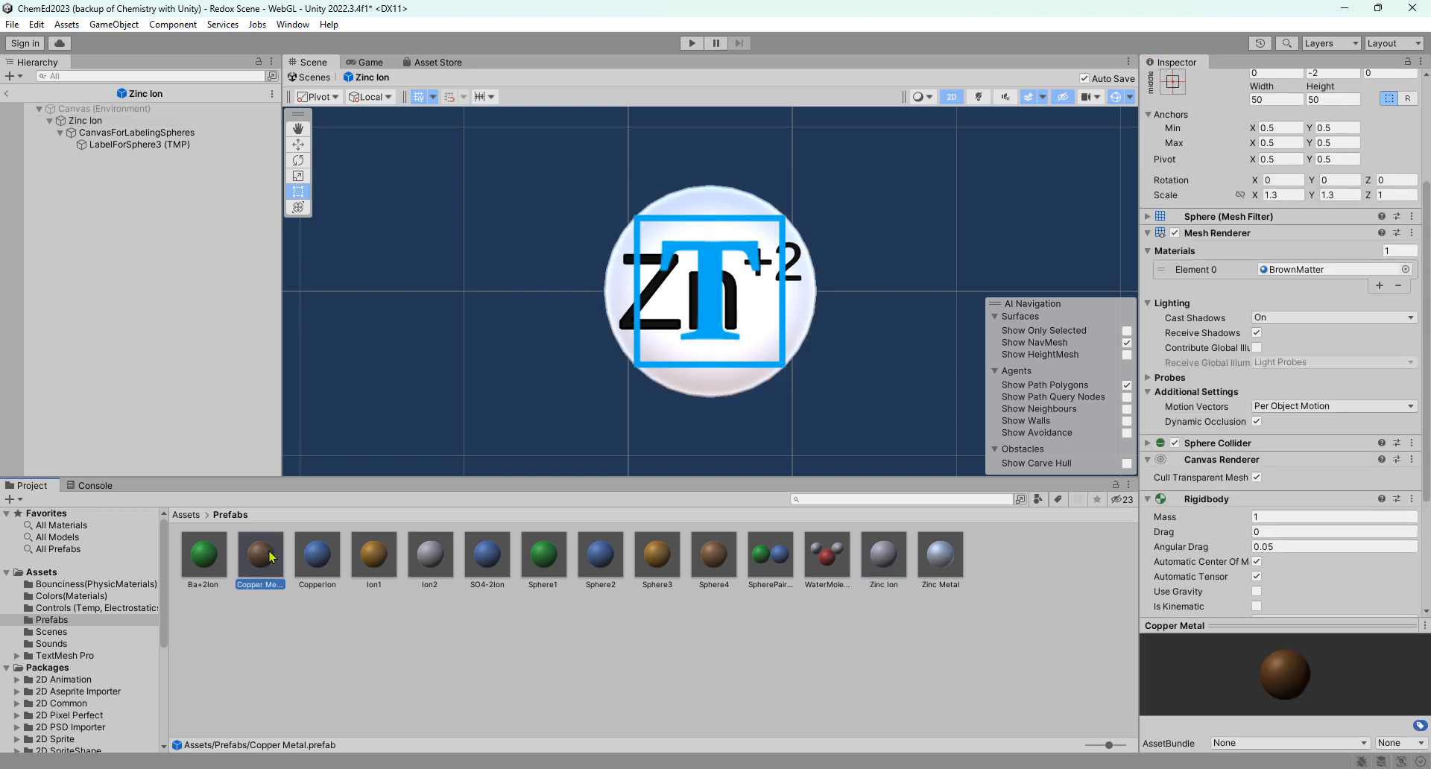
double_click(262, 555)
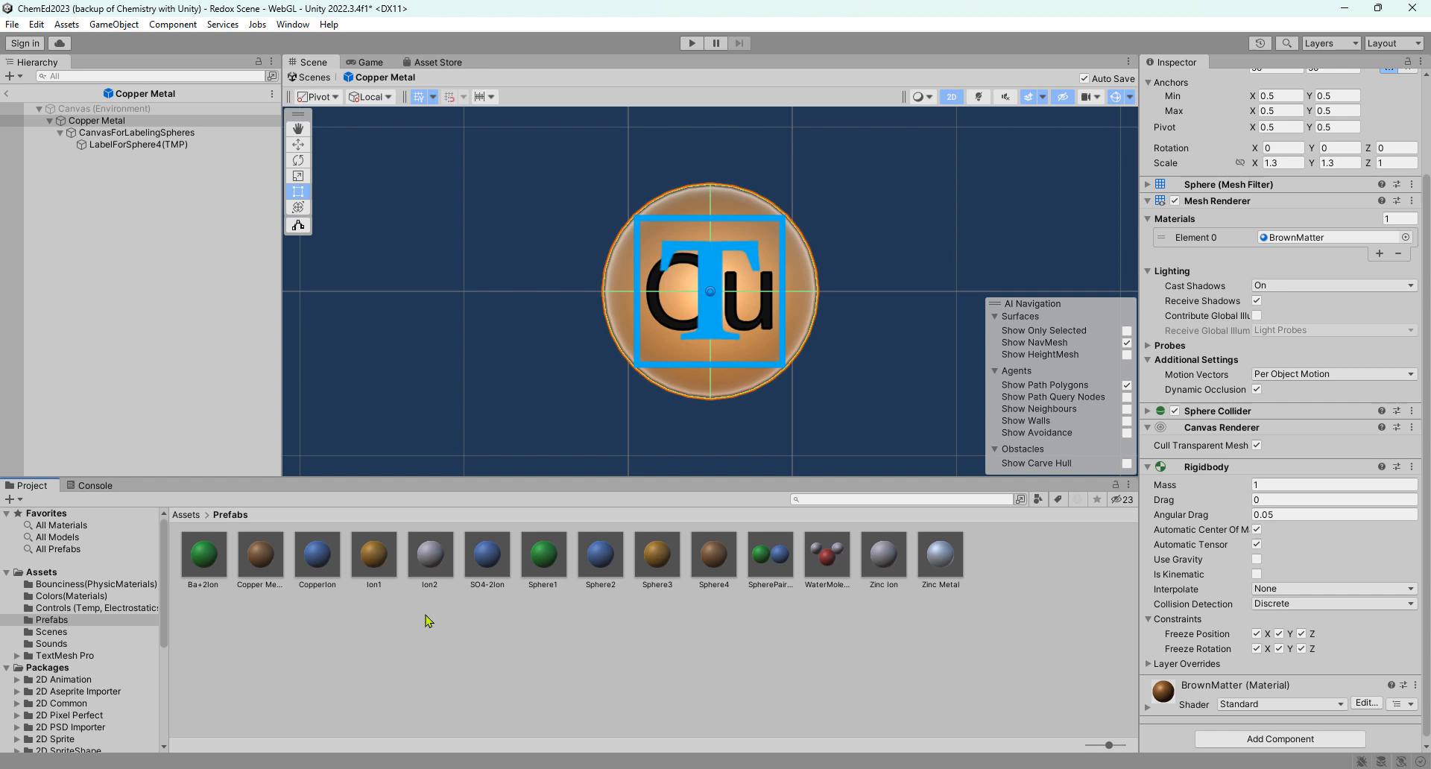
double_click(312, 575)
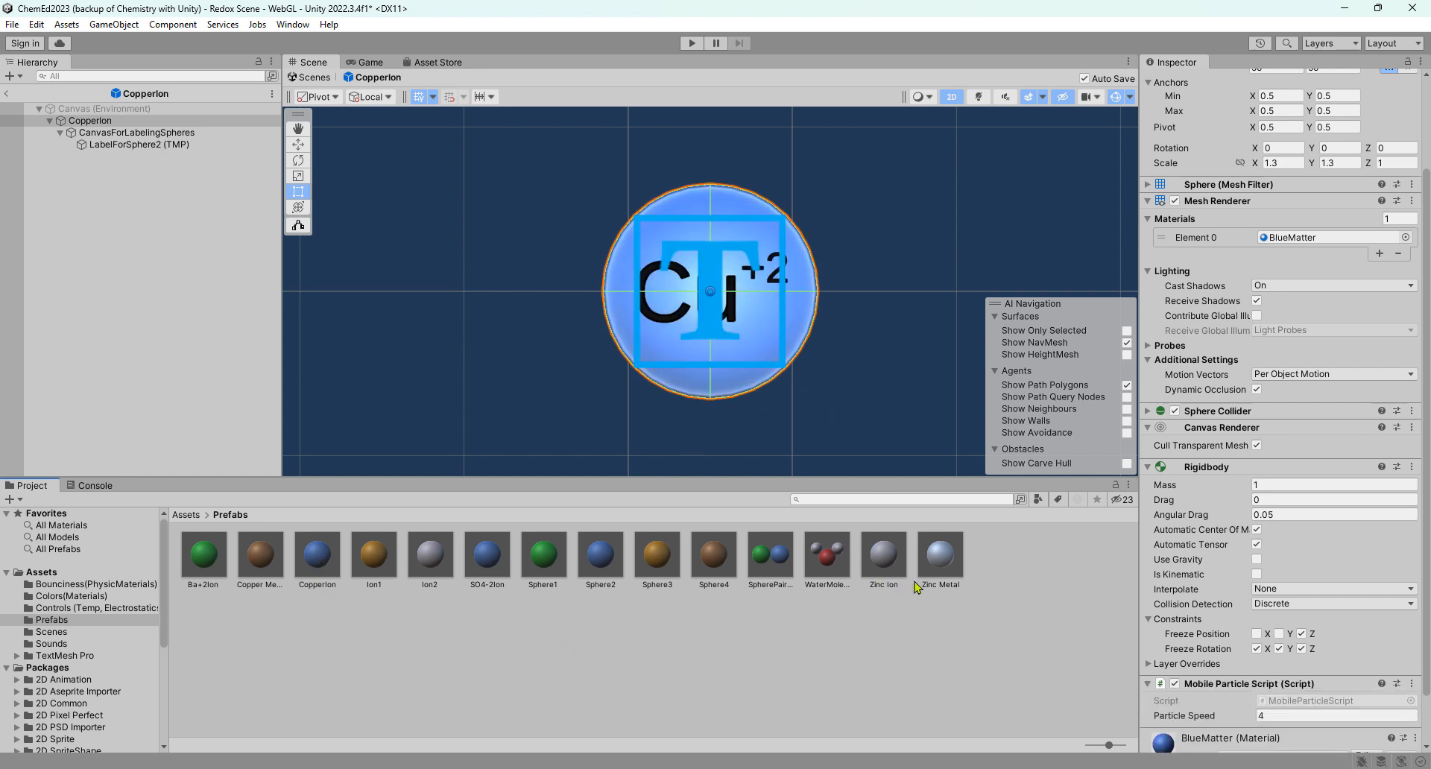
double_click(941, 555)
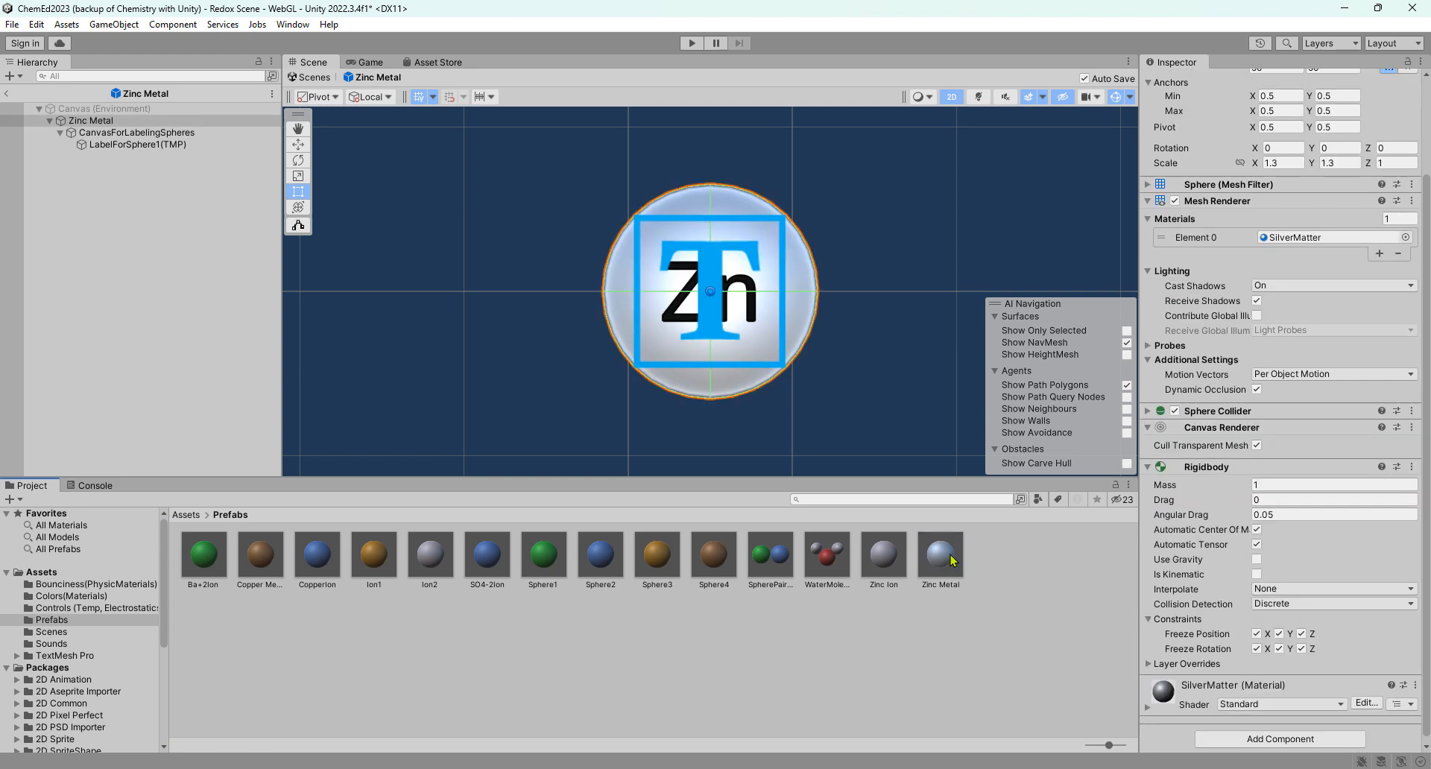
double_click(319, 559)
scroll(1173, 564, down, 2)
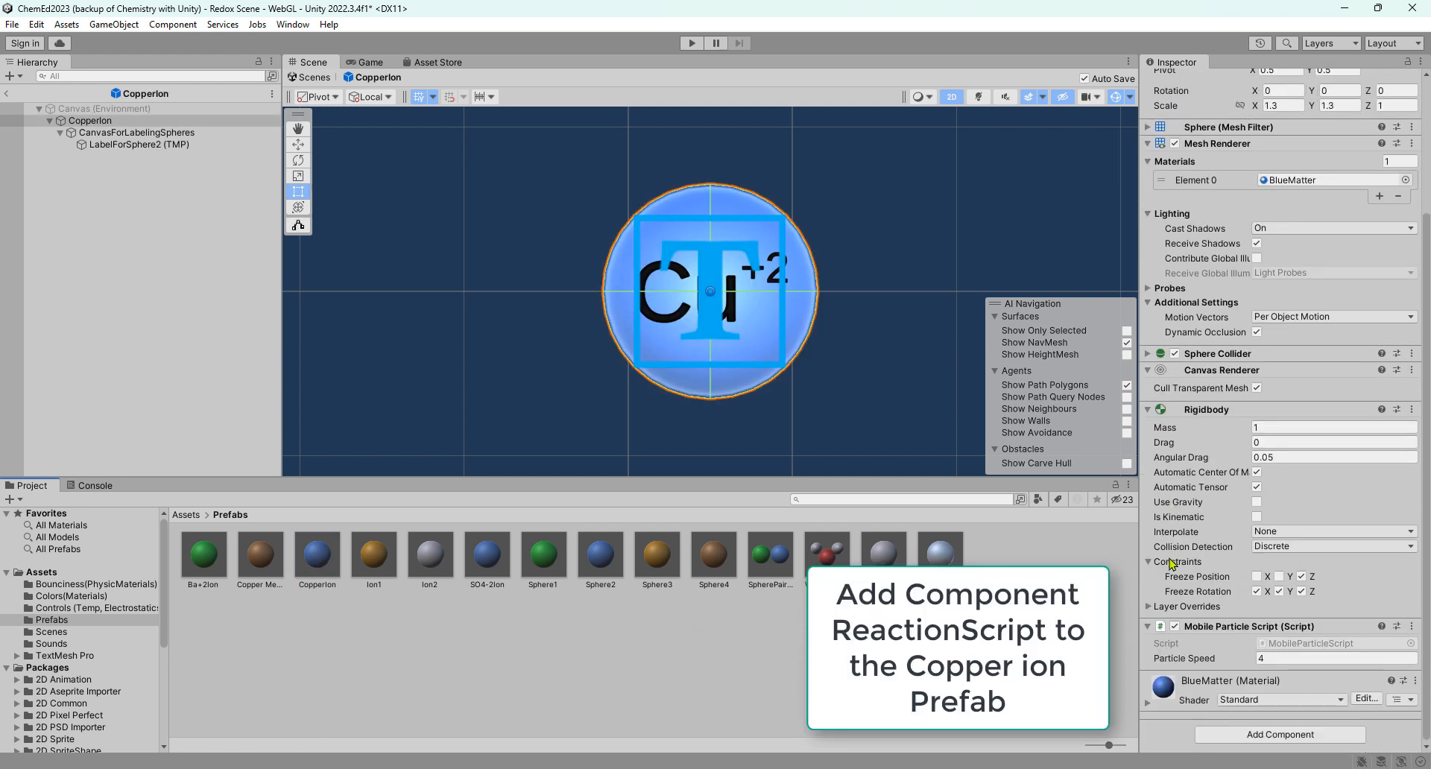
scroll(1173, 602, up, 5)
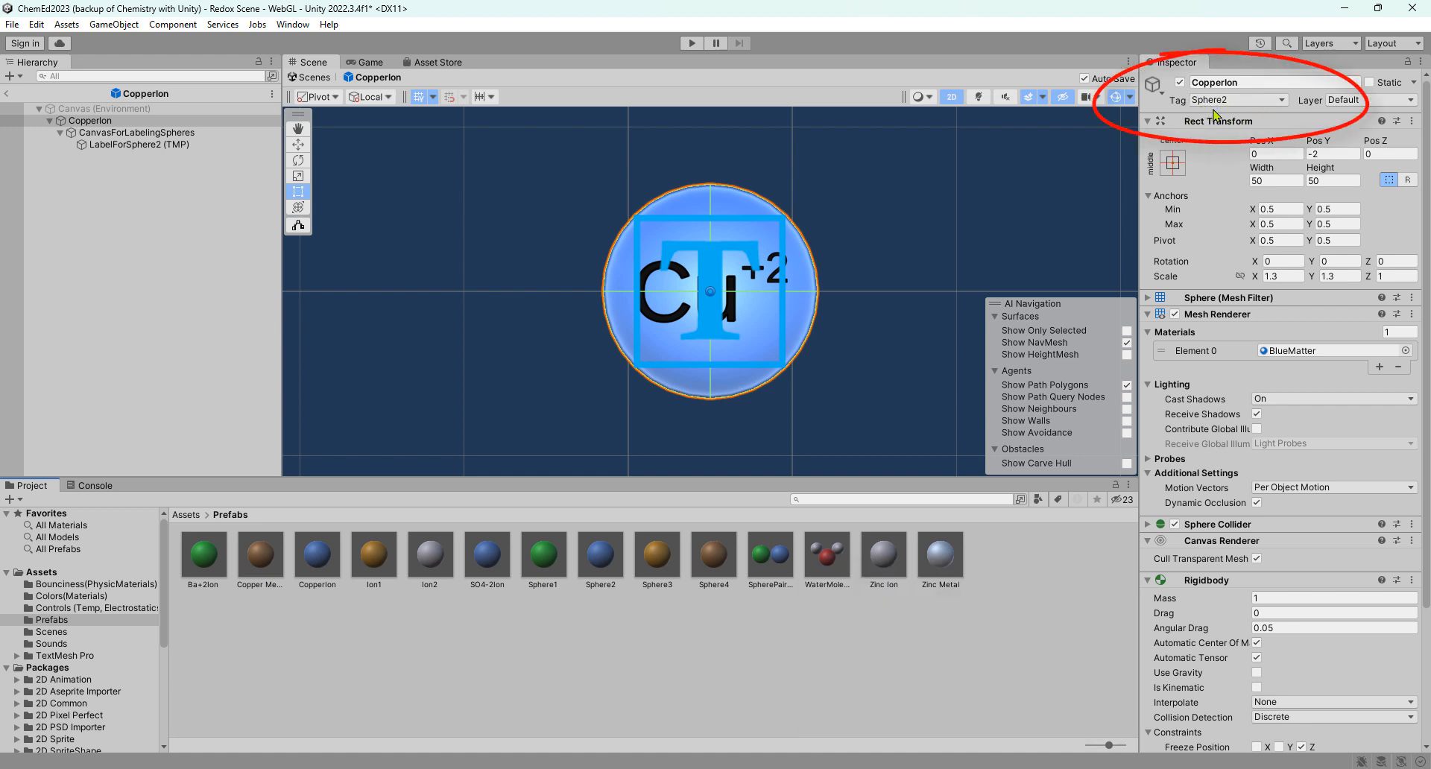
double_click(940, 556)
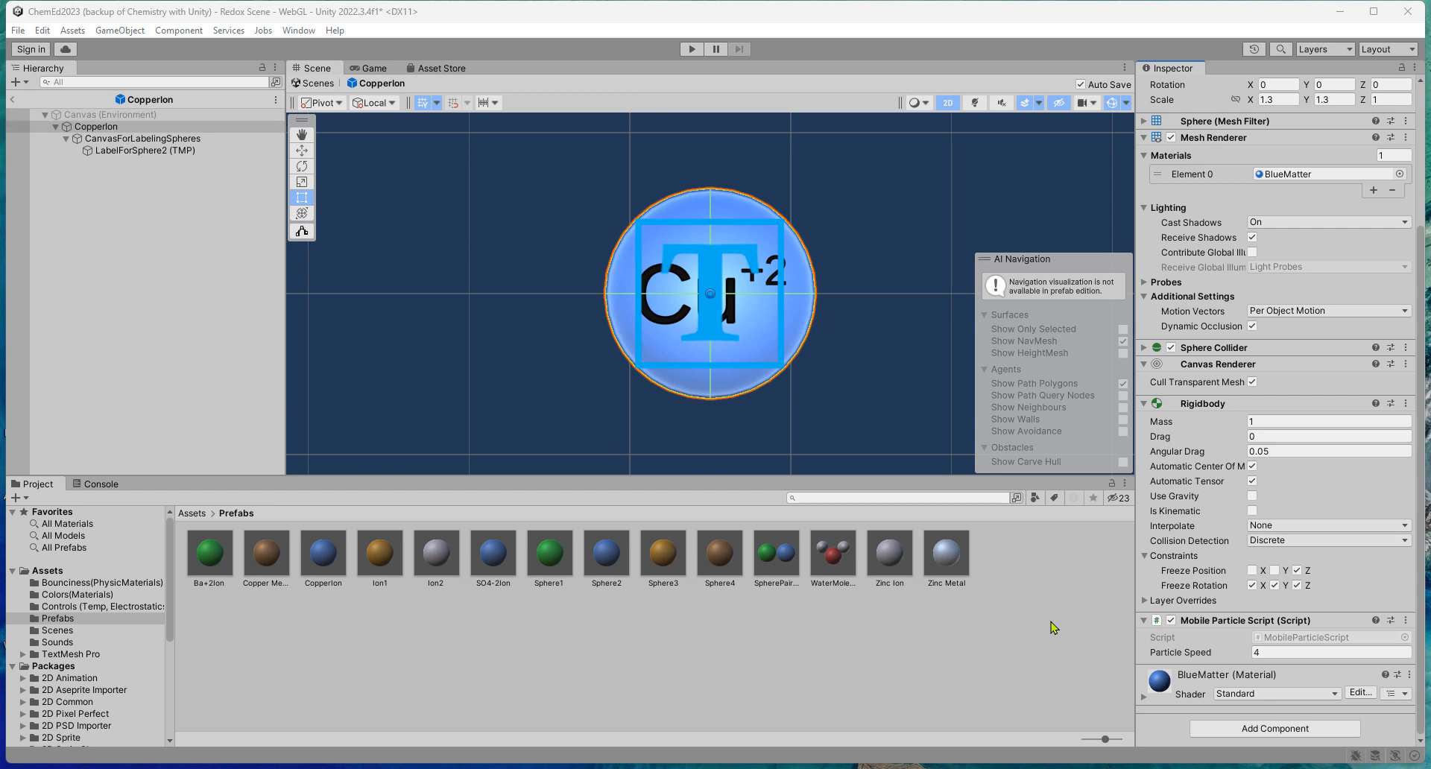
Add the Reaction Script component to the CopperIon prefab.
click(1287, 730)
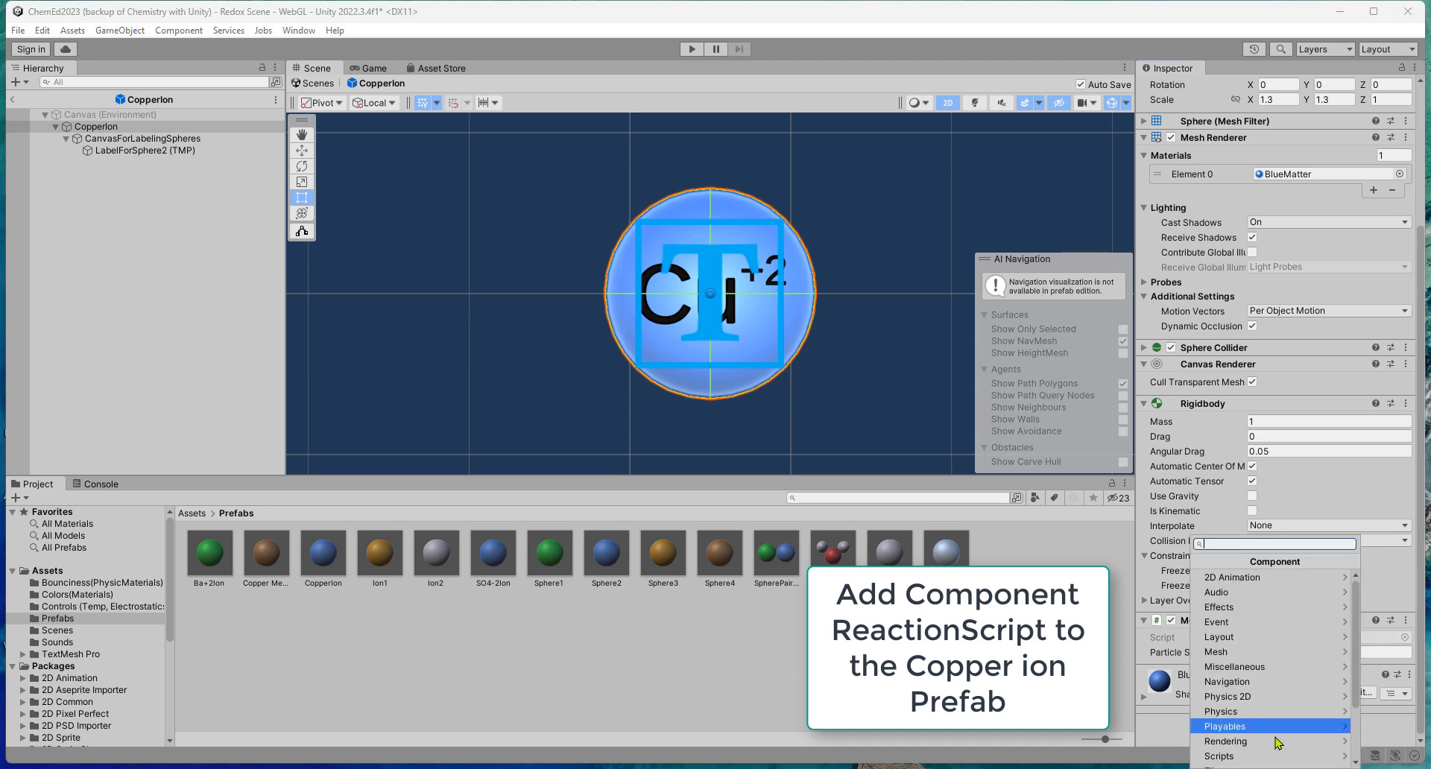
click(1271, 756)
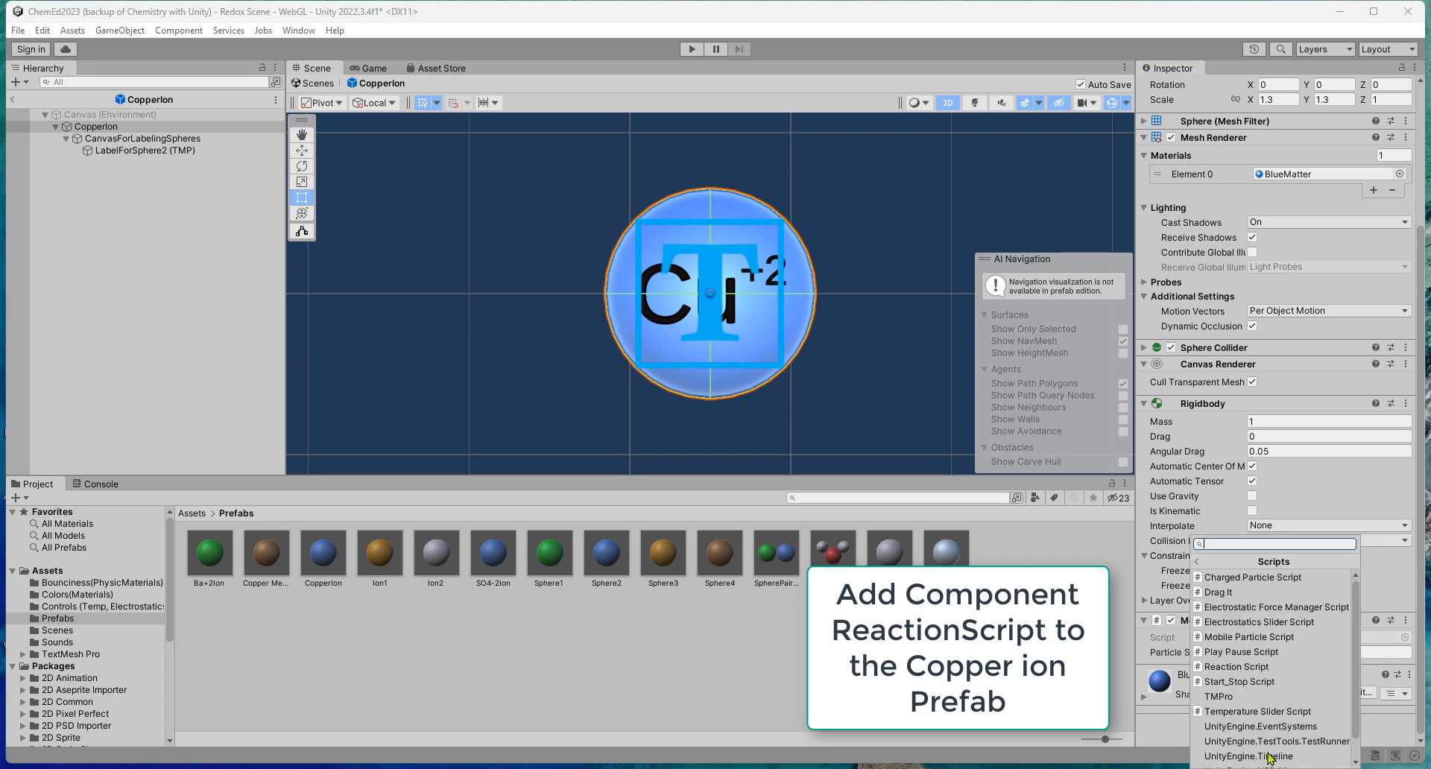
click(1293, 679)
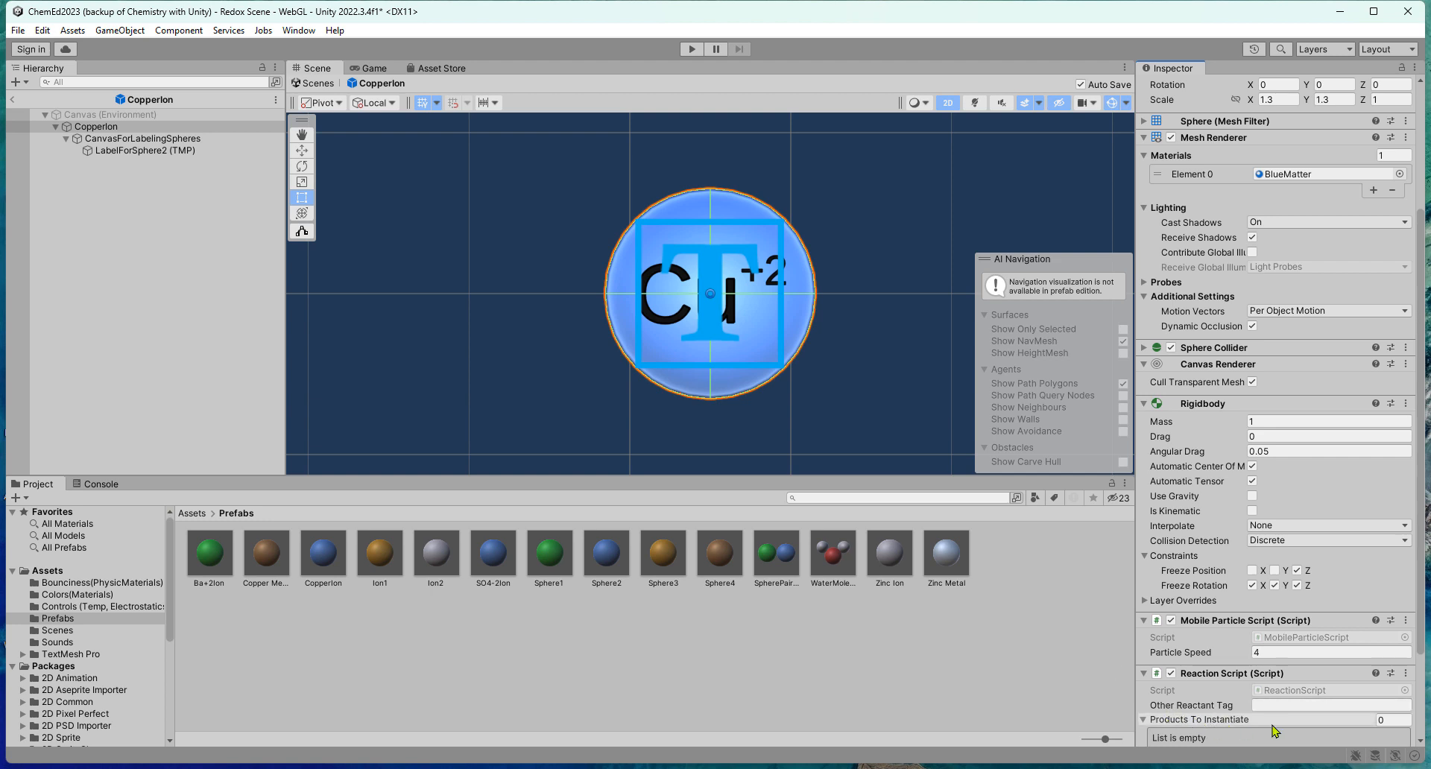
Set the Reaction Script's Other Reactant Tag on the CopperIon prefab to Sphere1.
scroll(1147, 697, down, 3)
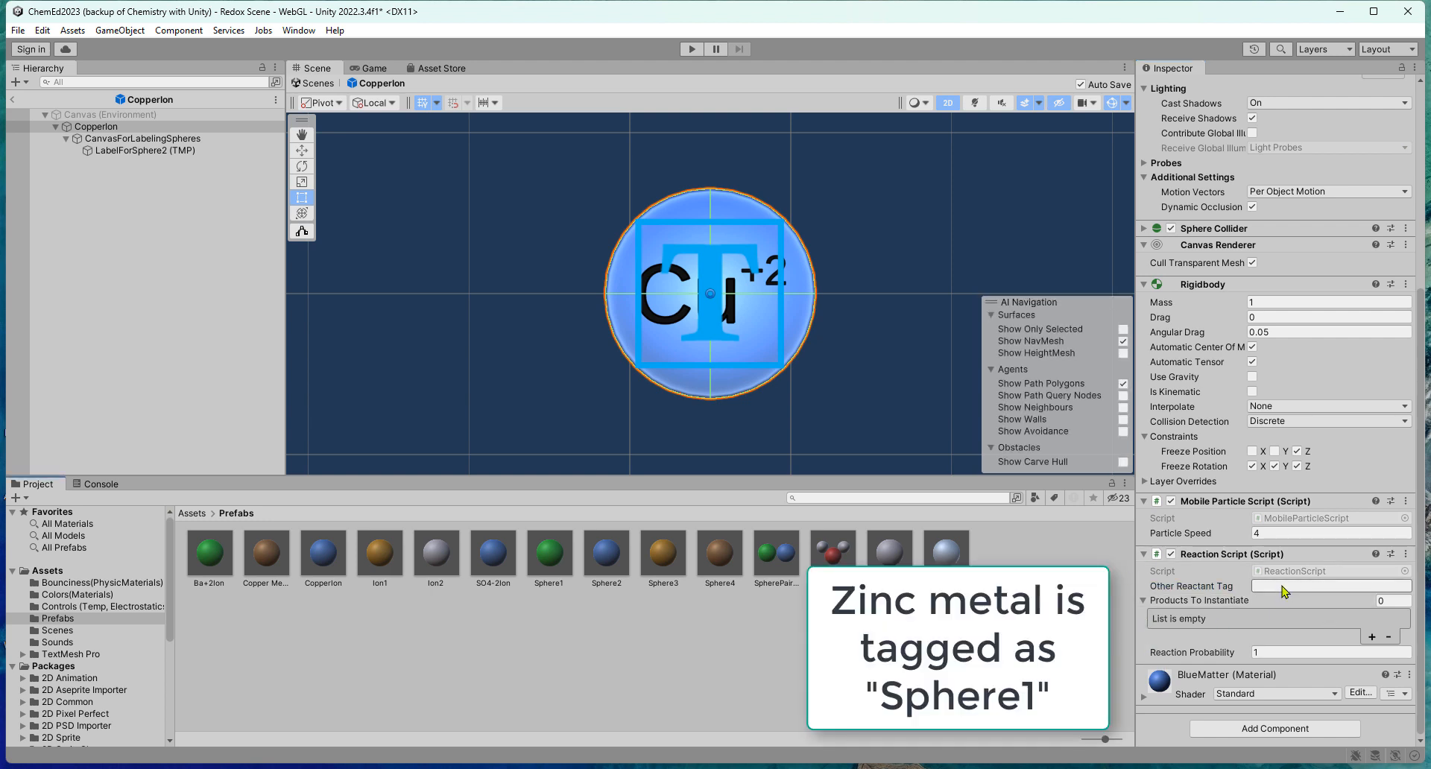
click(1270, 589)
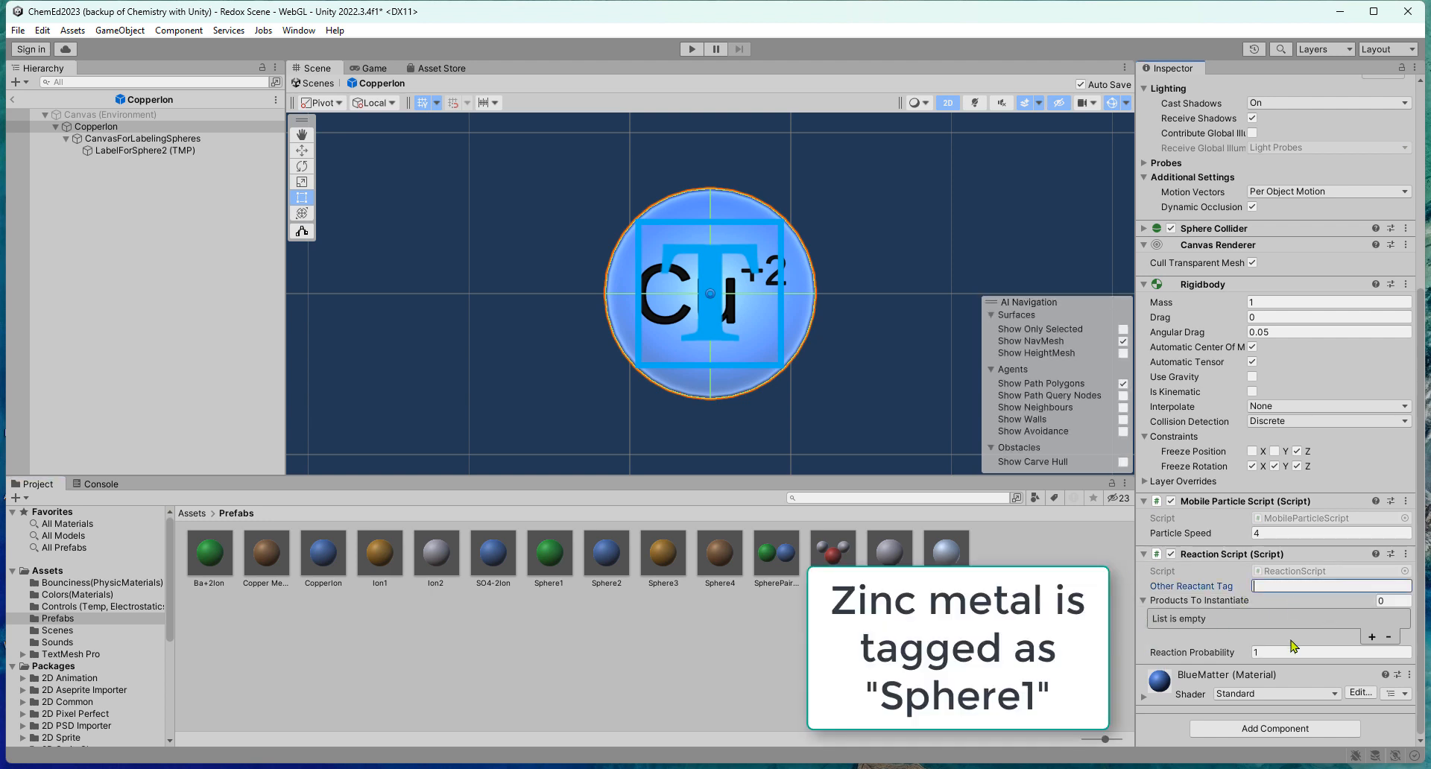
text(Wphere)
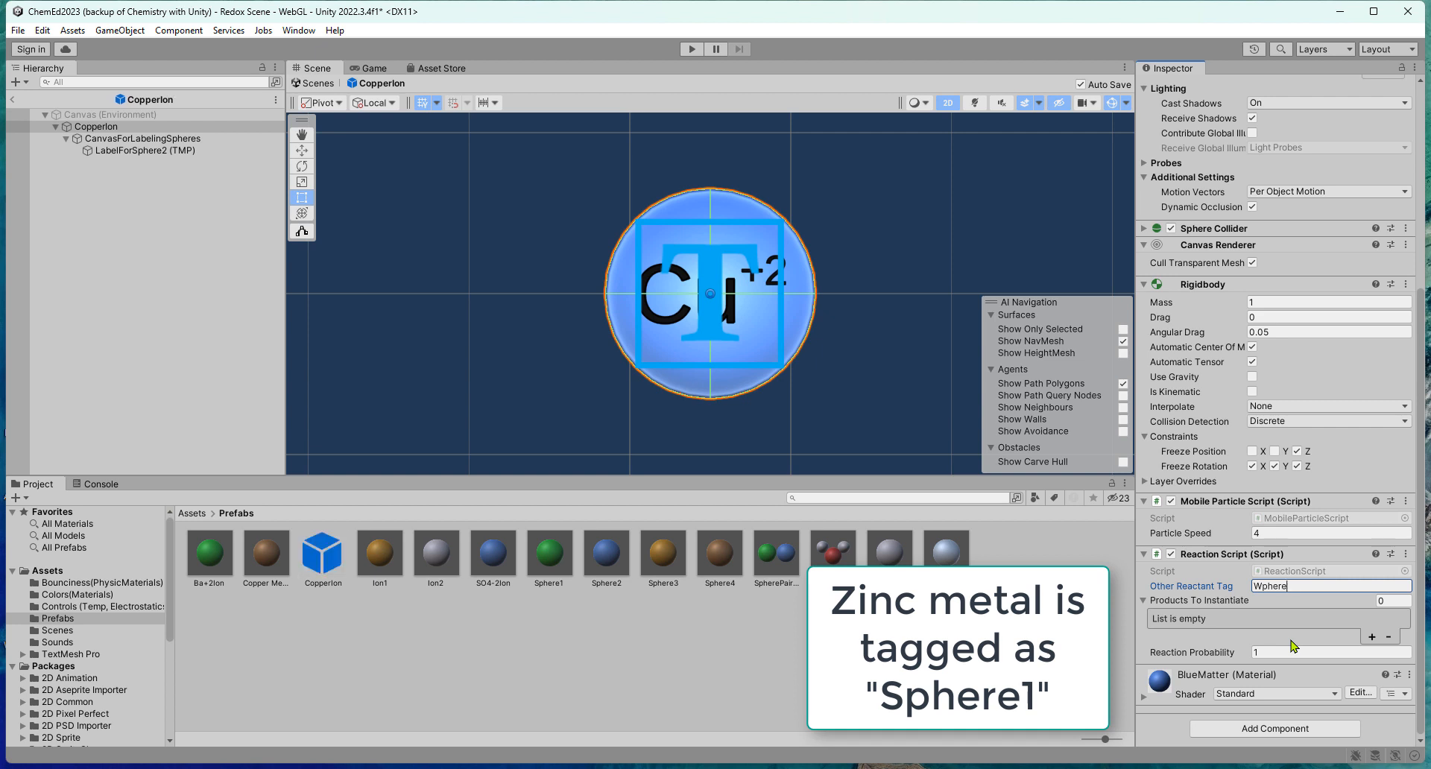
text(Sphere1)
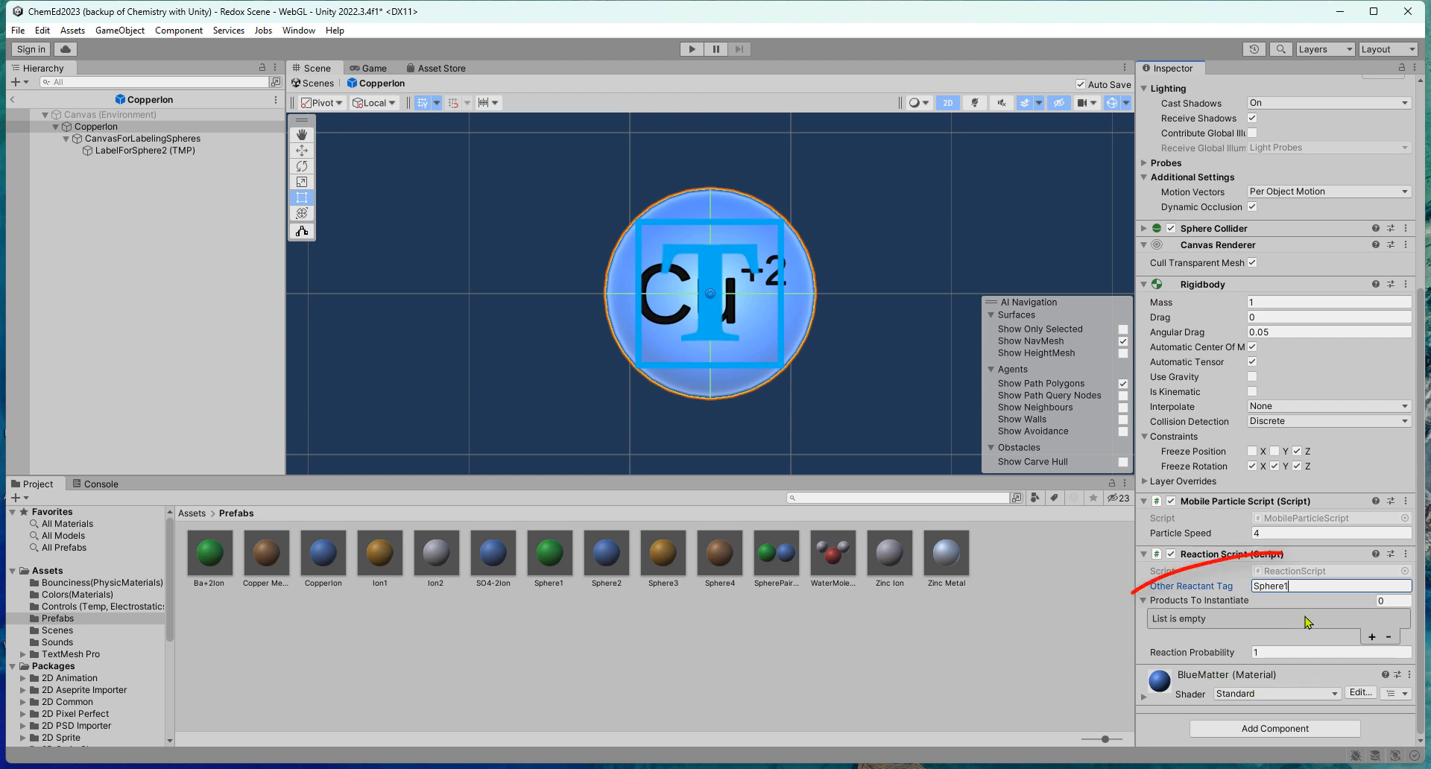
Add two Products To Instantiate elements to the Reaction Script and assign the Zinc Ion and Copper Metal prefabs to them.
click(1372, 638)
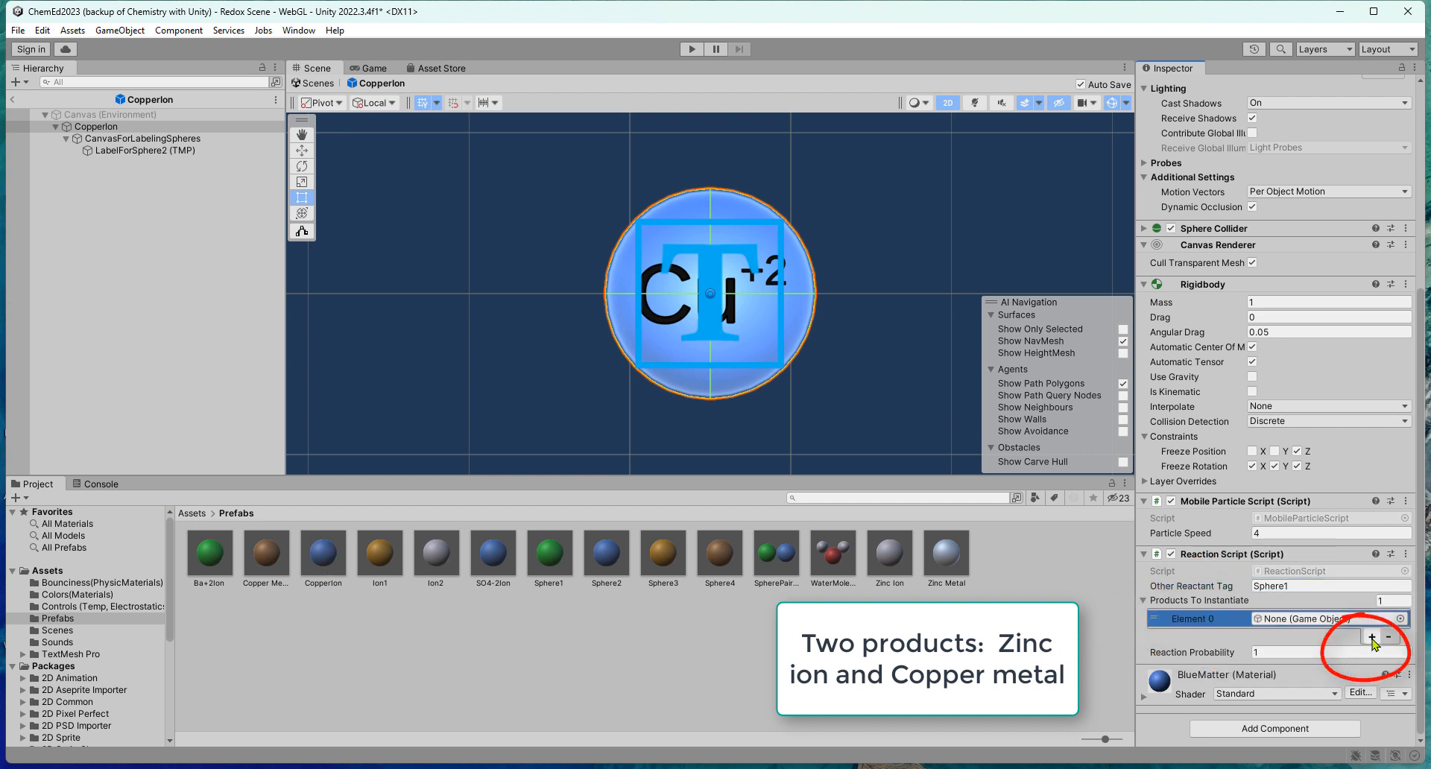
click(1372, 638)
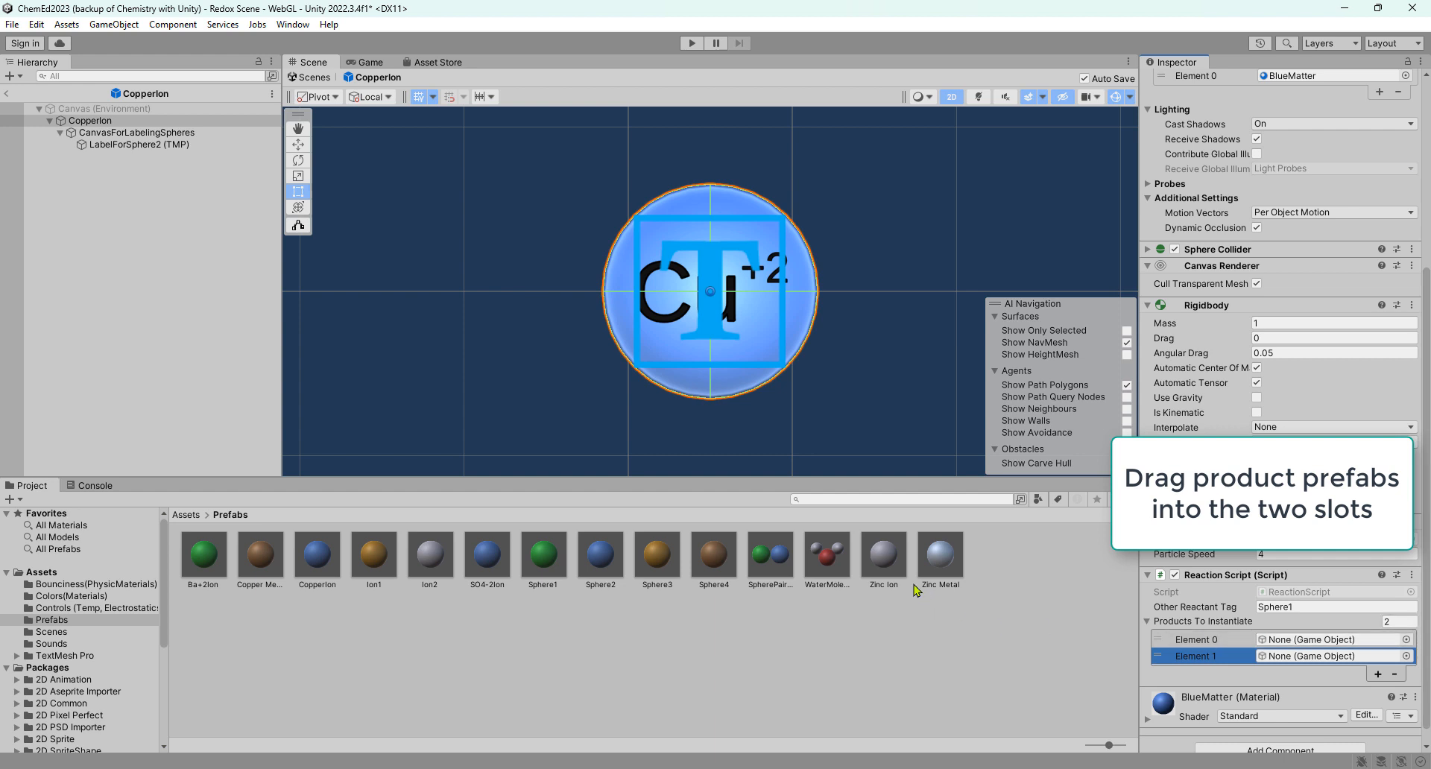
drag(887, 560, 1301, 641)
drag(883, 563, 1309, 643)
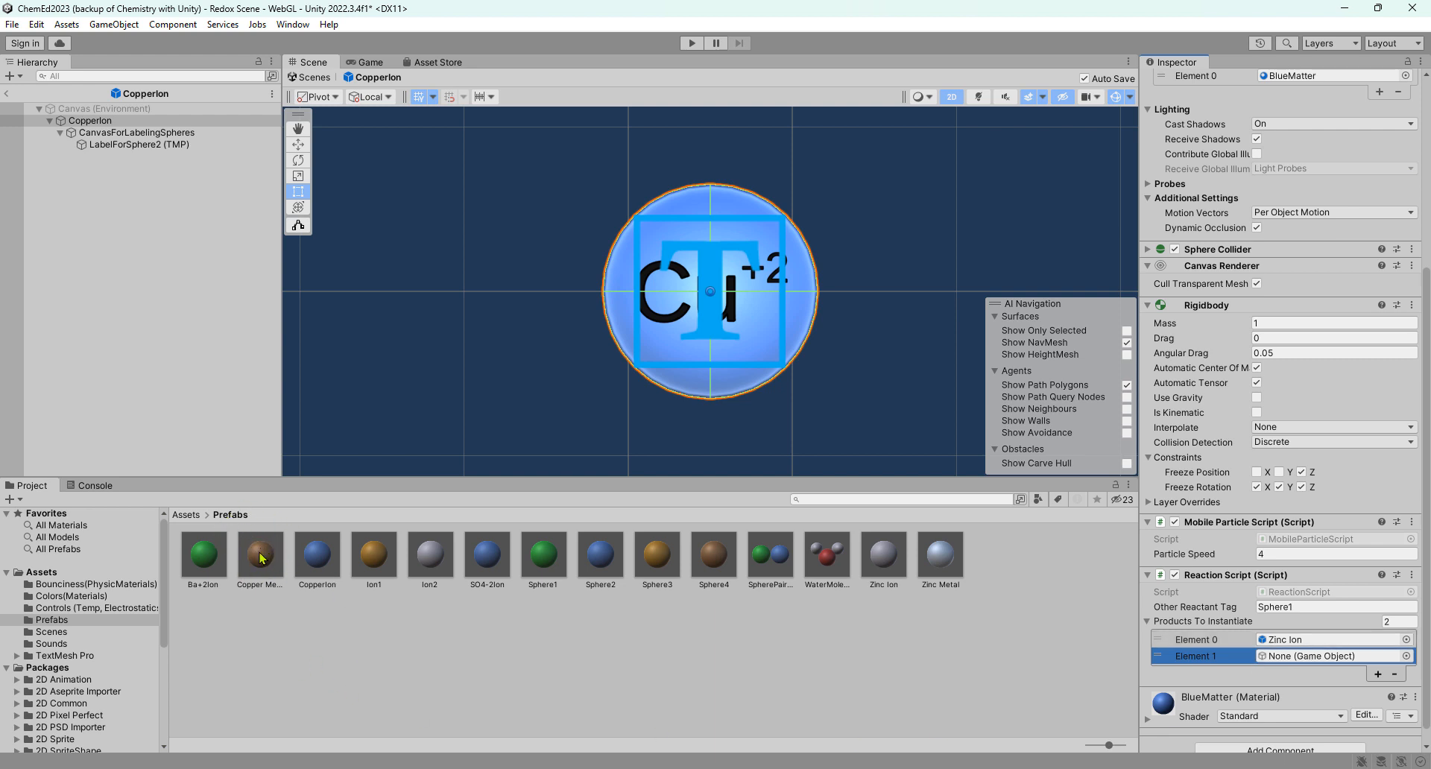
drag(261, 557, 1312, 656)
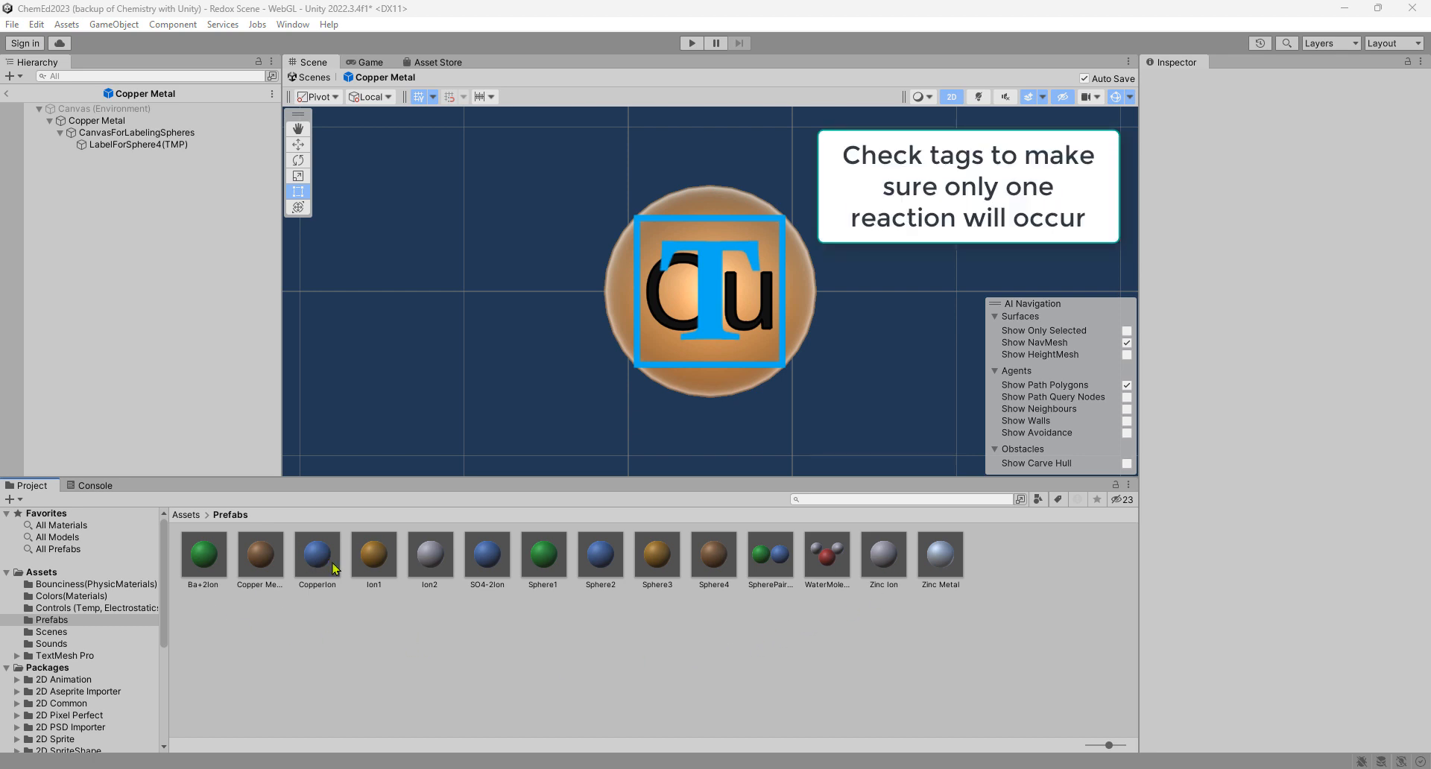
Check the tags of the Zinc Metal, Zinc Ion and Copper Metal prefabs and the CopperIon prefab's Reaction Script settings.
click(940, 554)
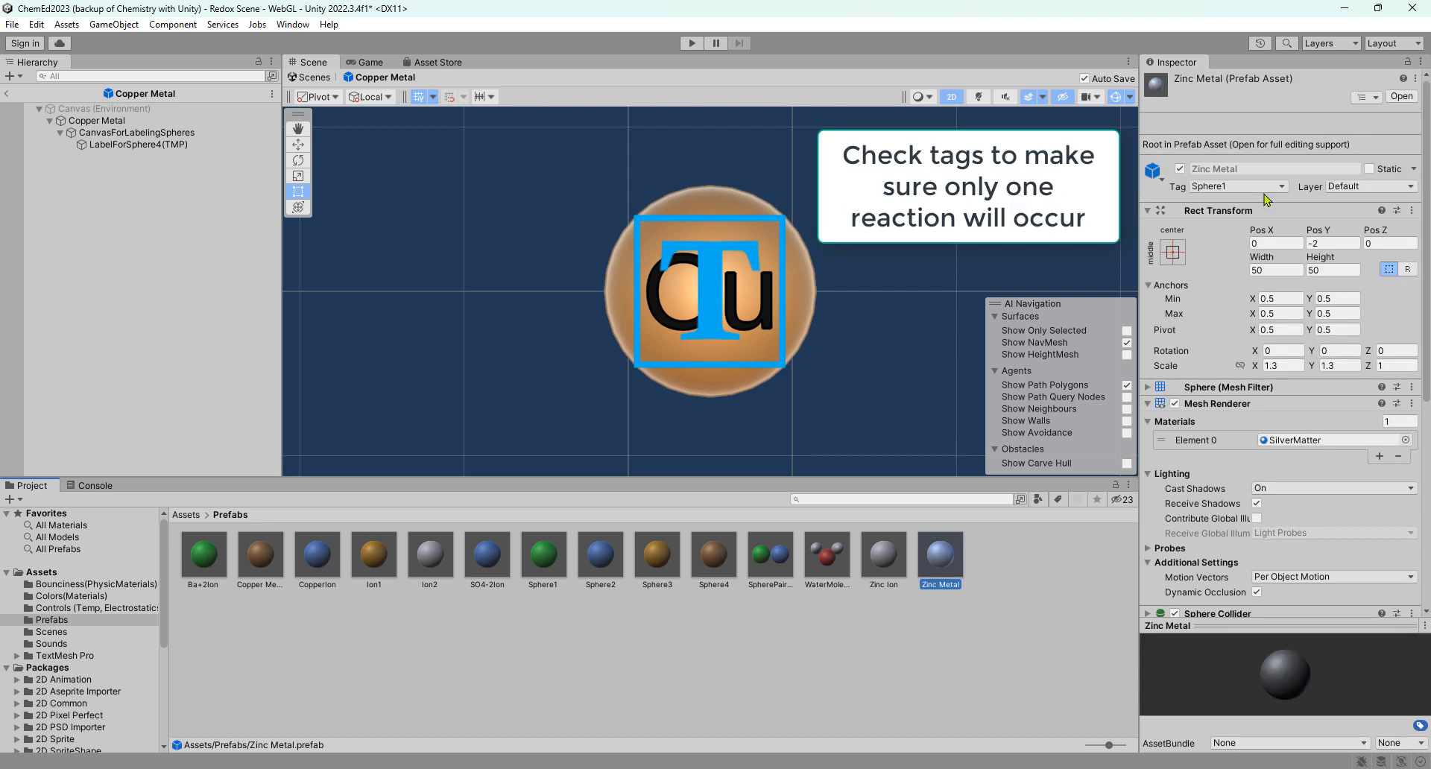
double_click(884, 556)
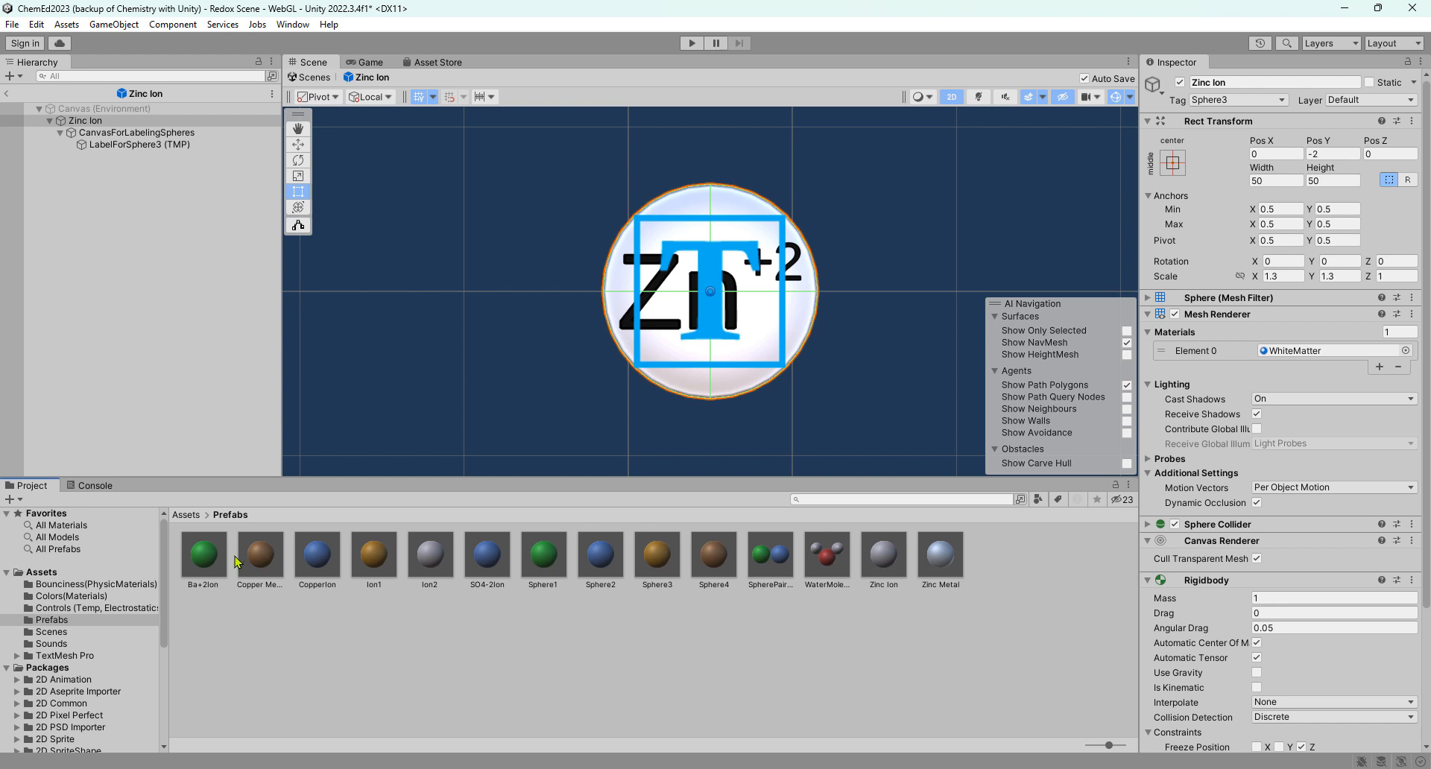
double_click(267, 561)
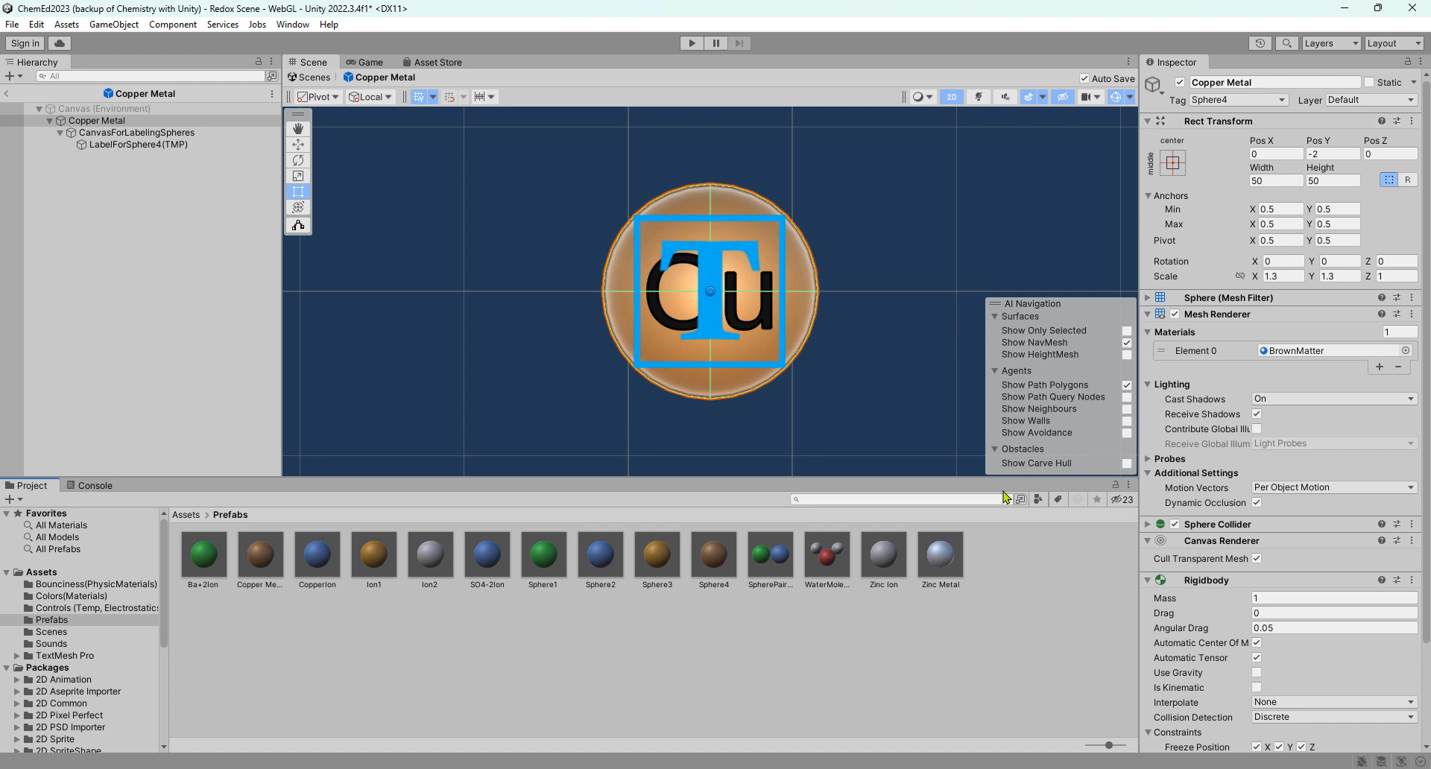
double_click(322, 559)
scroll(1314, 676, down, 6)
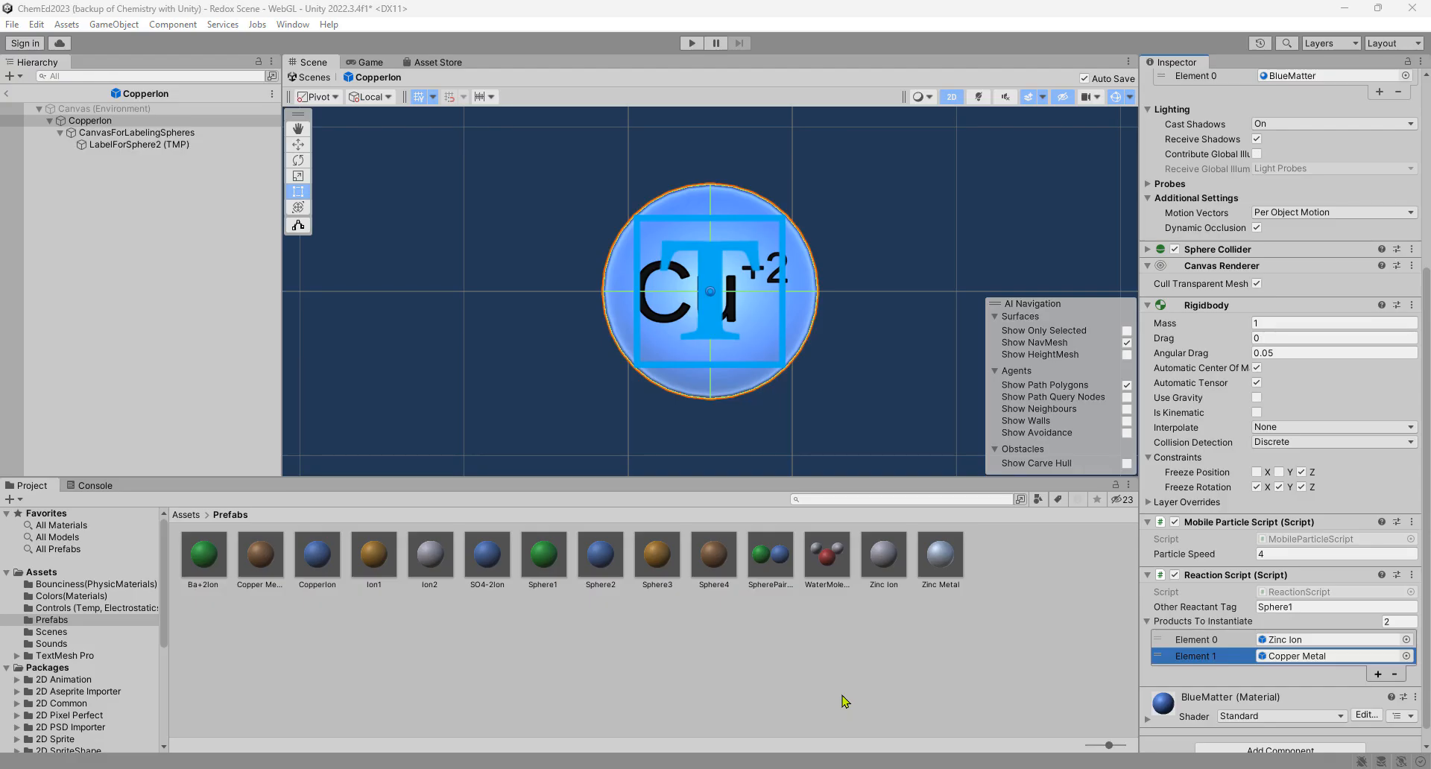
Leave prefab editing to return to the Redox Scene and show it in the Game view.
click(8, 95)
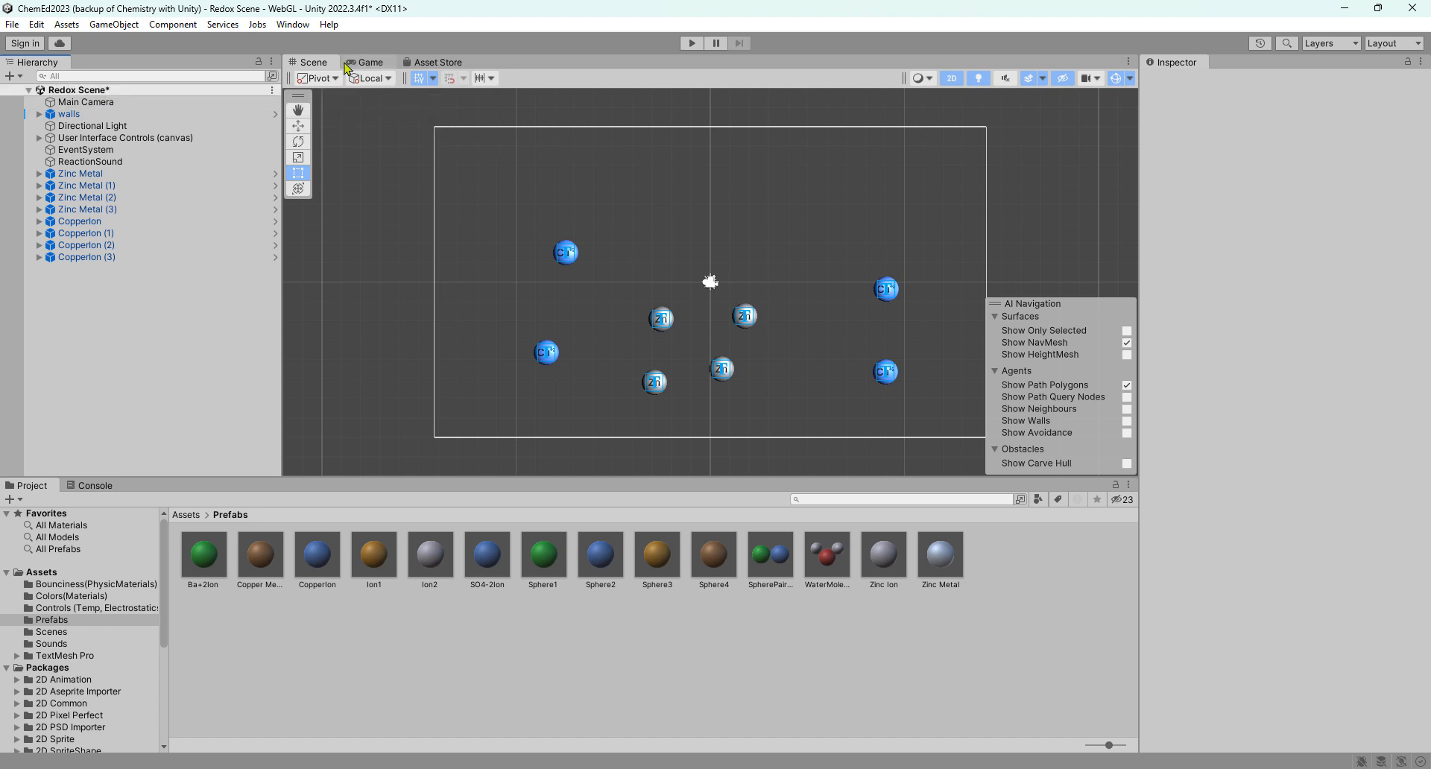
click(373, 62)
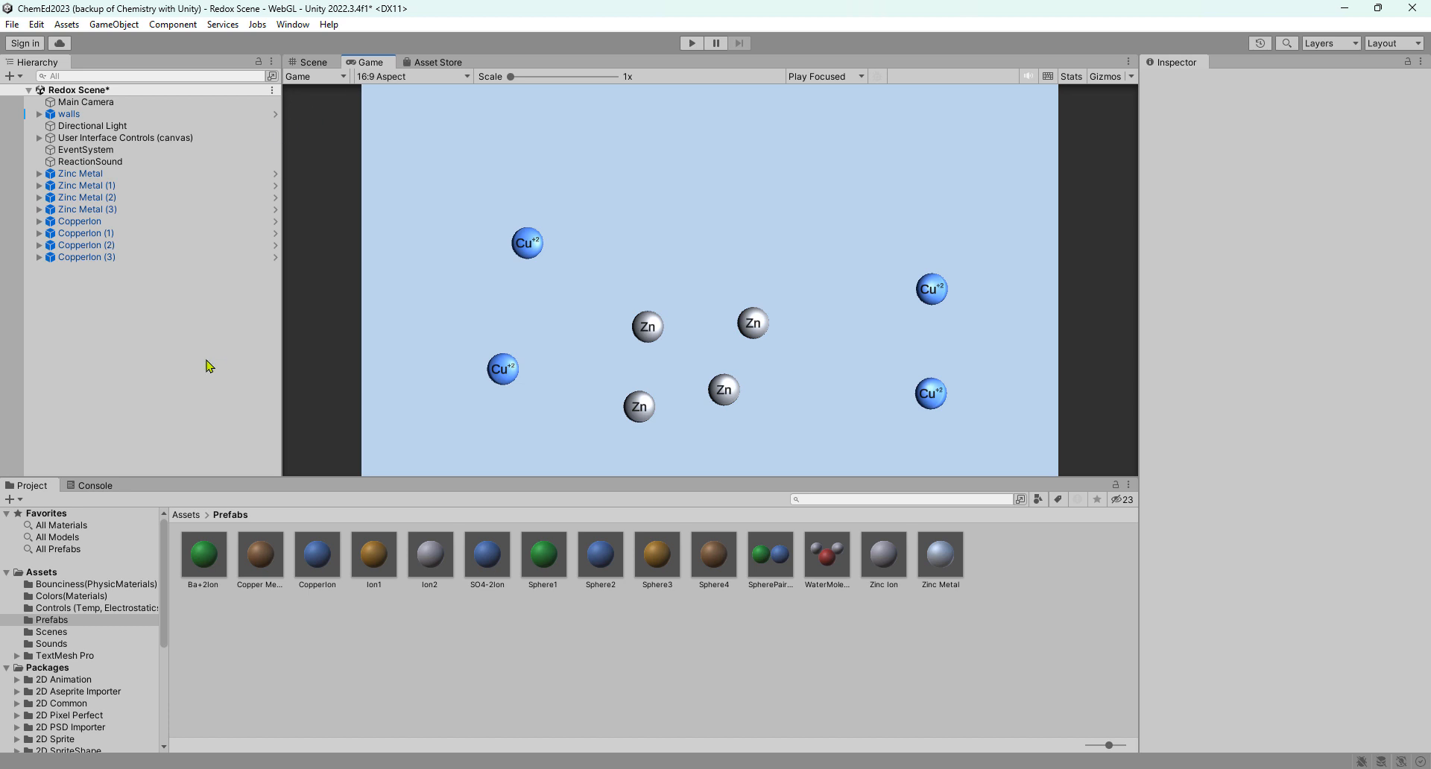
Show the Console and run the simulation to watch the copper ions react with the zinc metal.
click(95, 487)
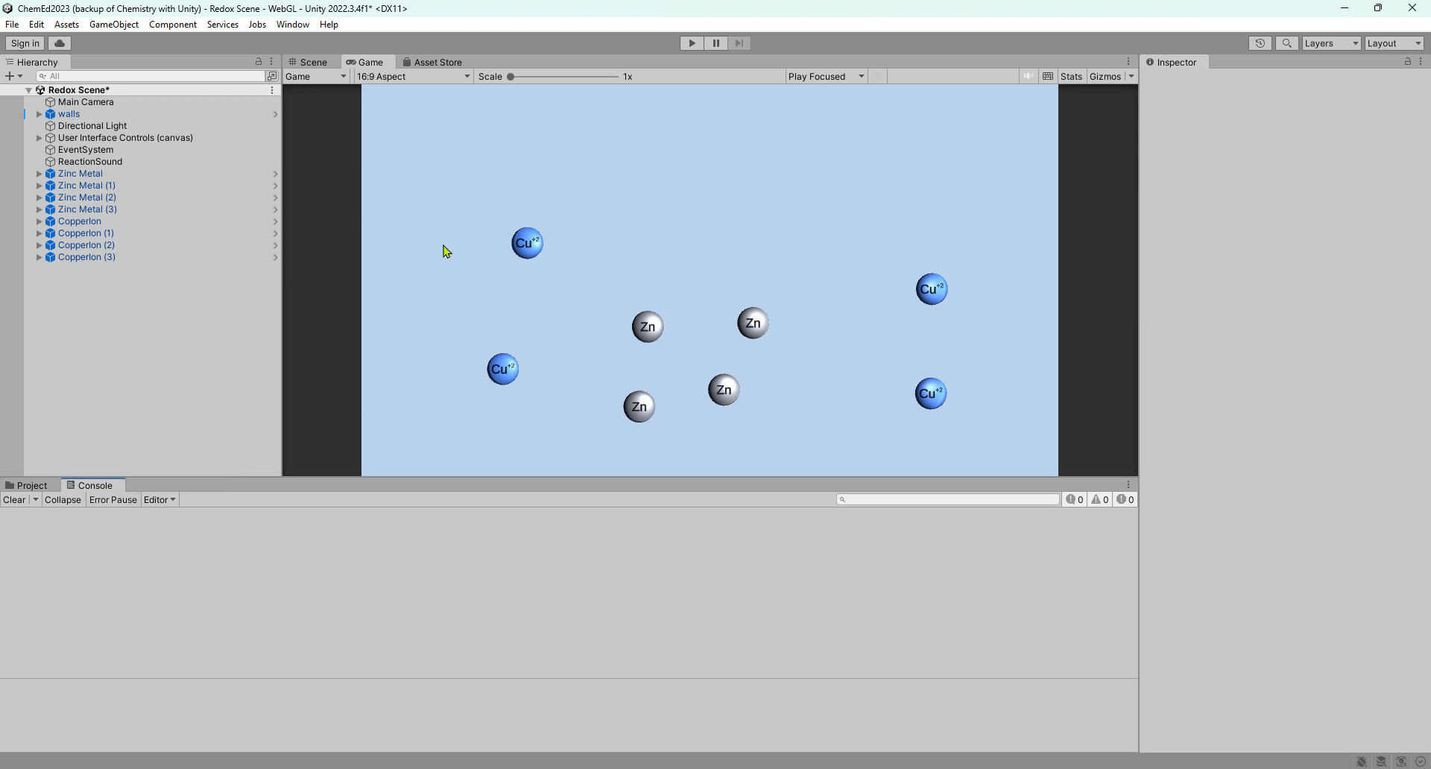
click(691, 43)
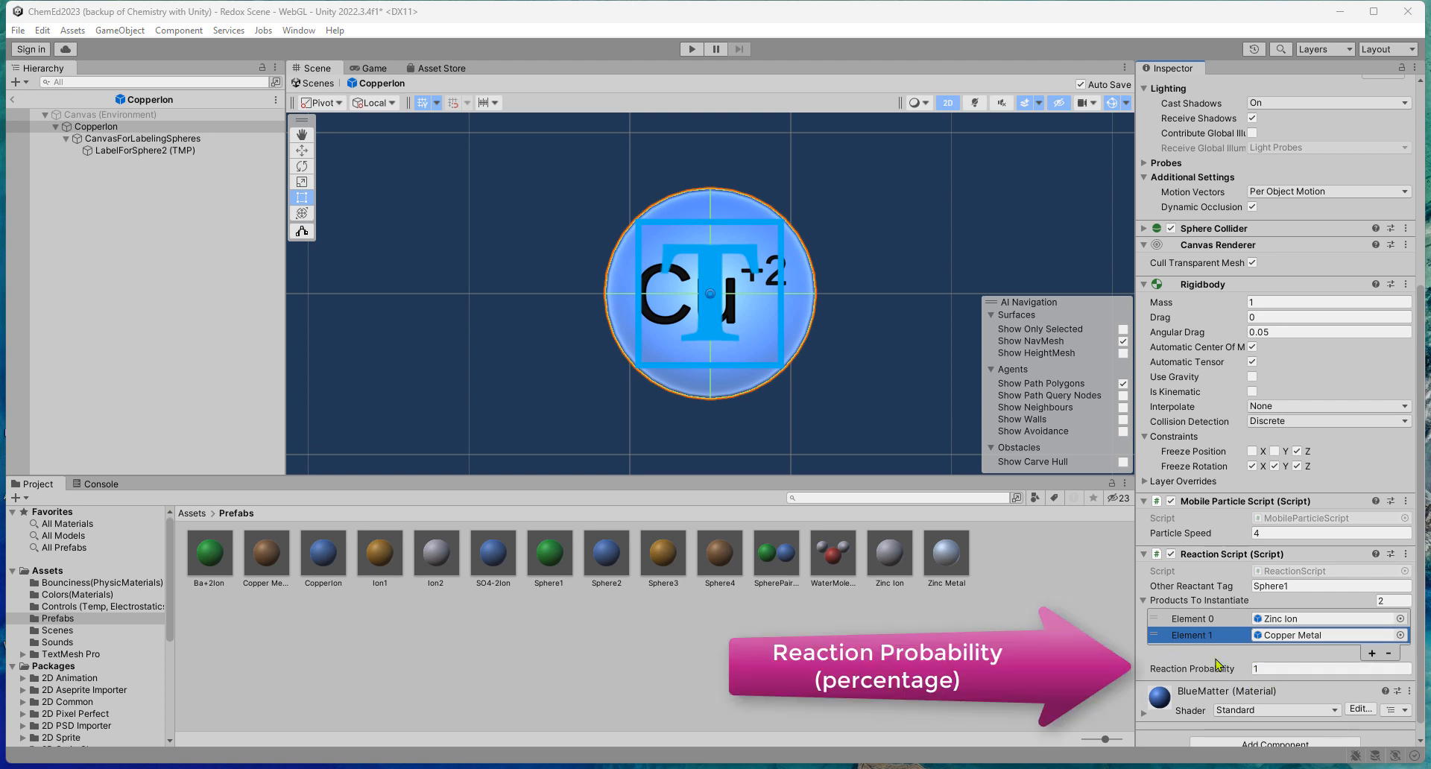
Set the CopperIon prefab's Reaction Probability to 0.5 and run the simulation to test it.
click(1276, 669)
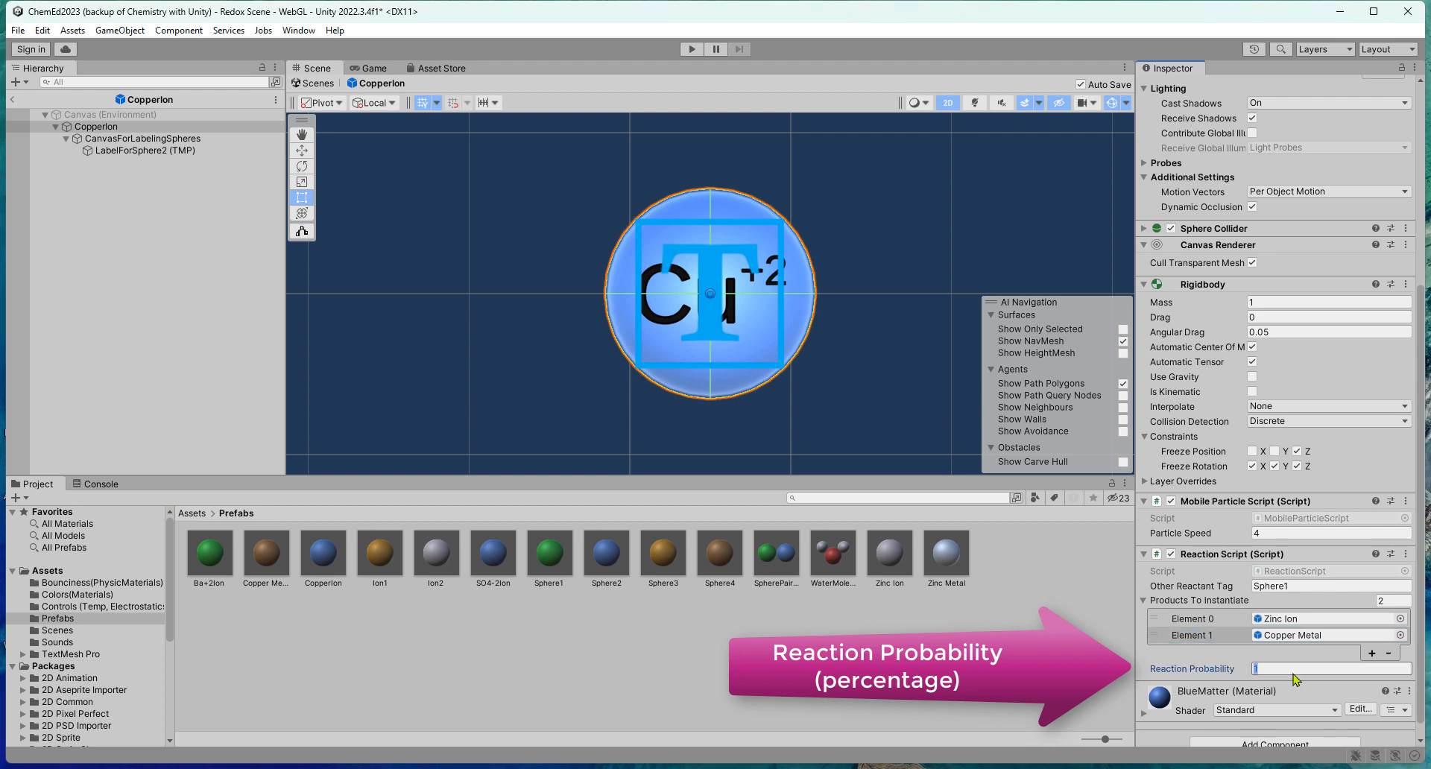
text(0.5)
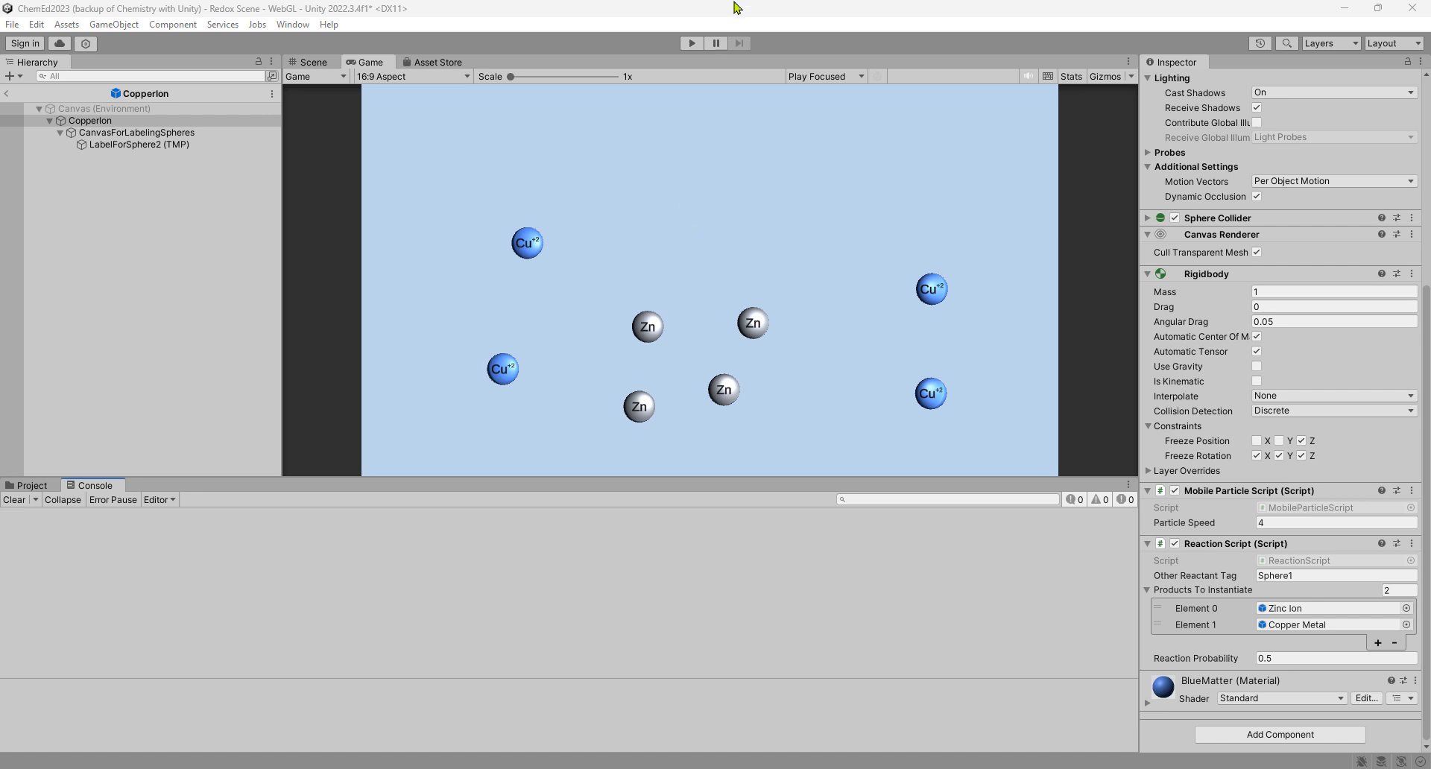
click(700, 44)
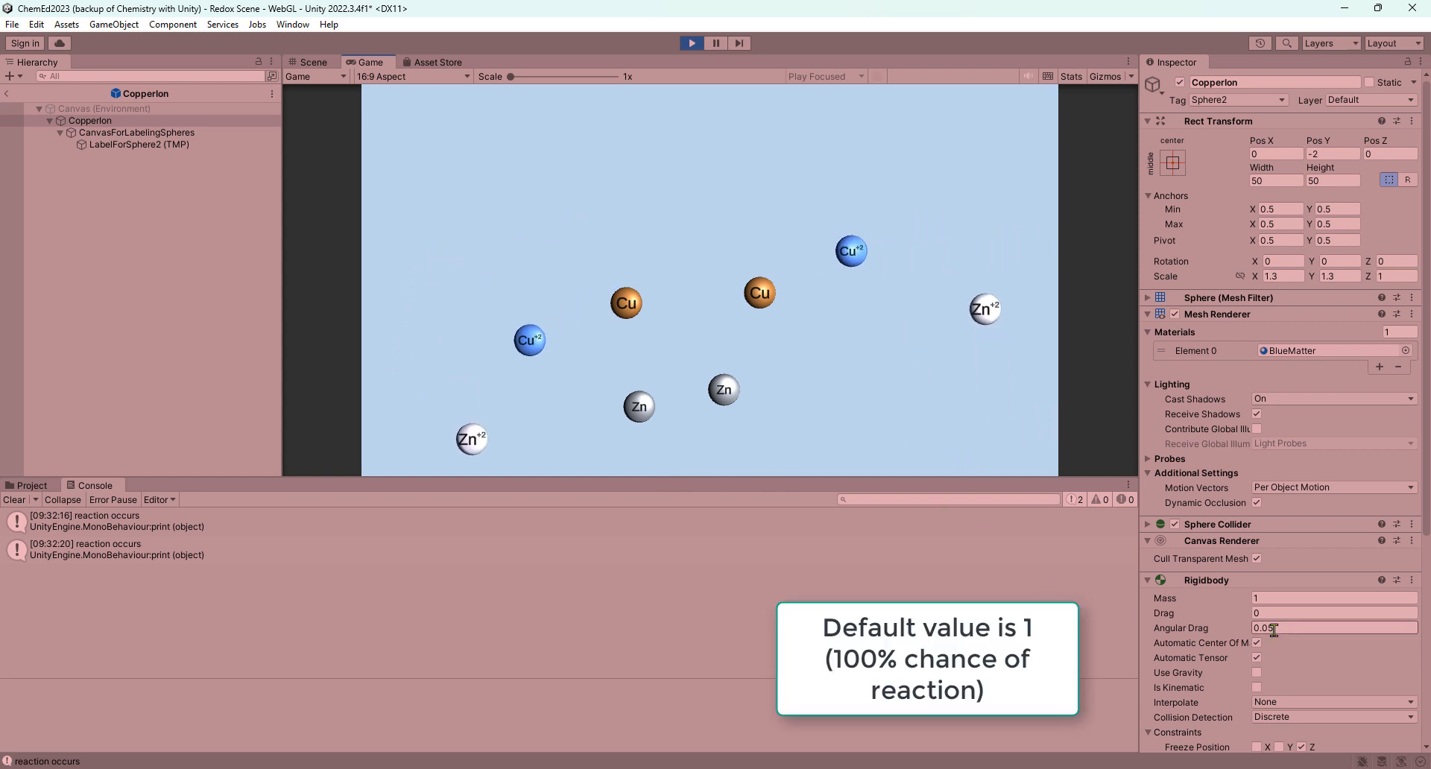
scroll(1274, 633, down, 5)
scroll(1275, 634, down, 2)
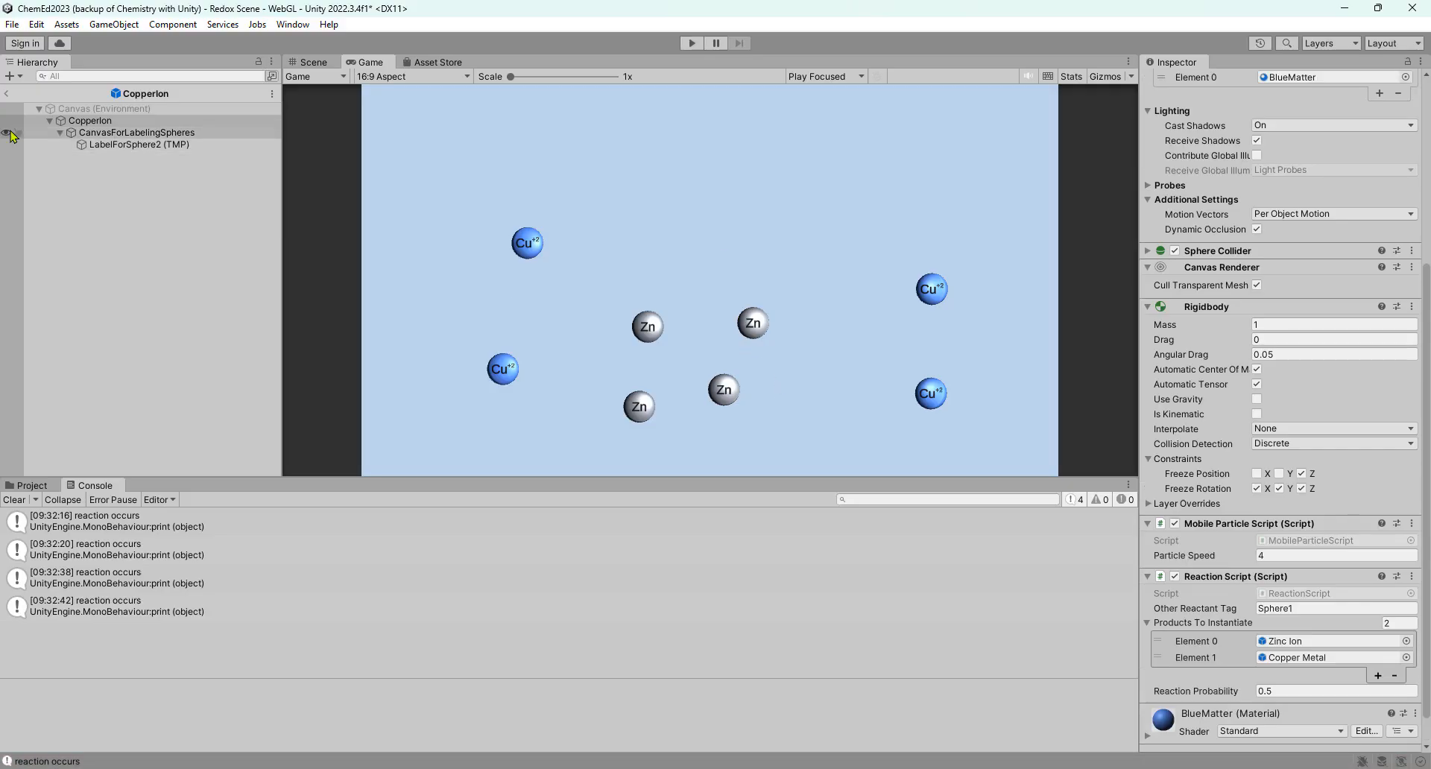
Return from the CopperIon prefab to the Redox Scene and activate WaterBackground under User Interface Controls (canvas).
click(7, 94)
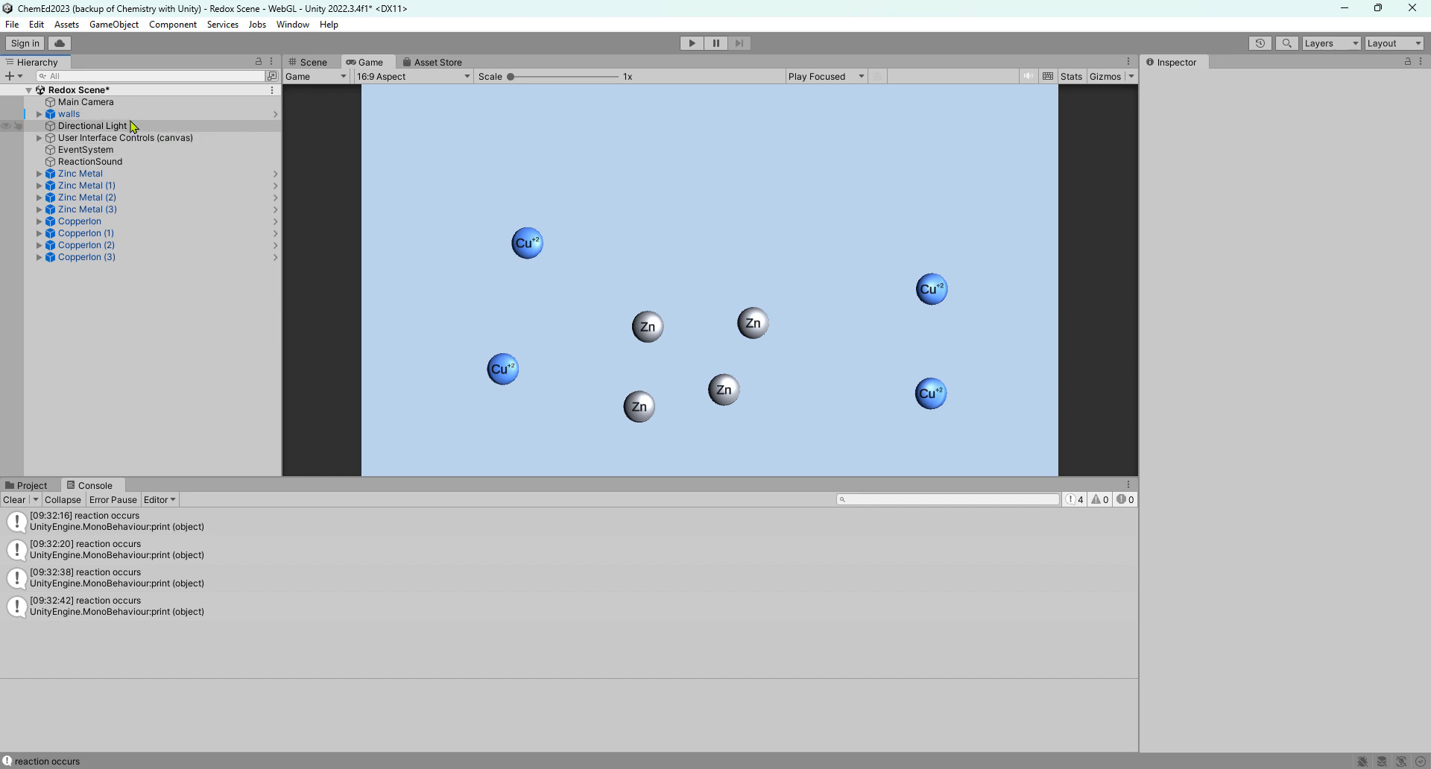
click(41, 139)
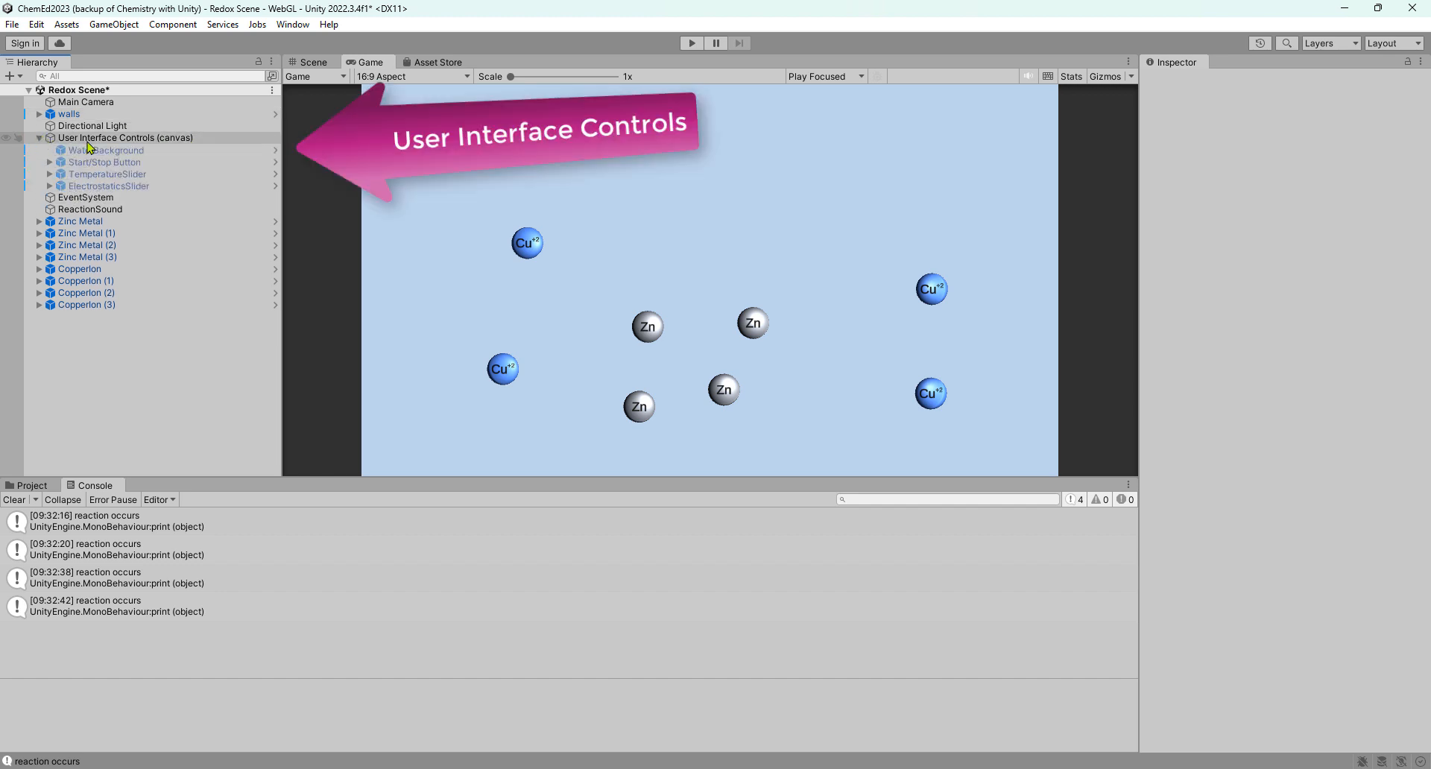
click(188, 151)
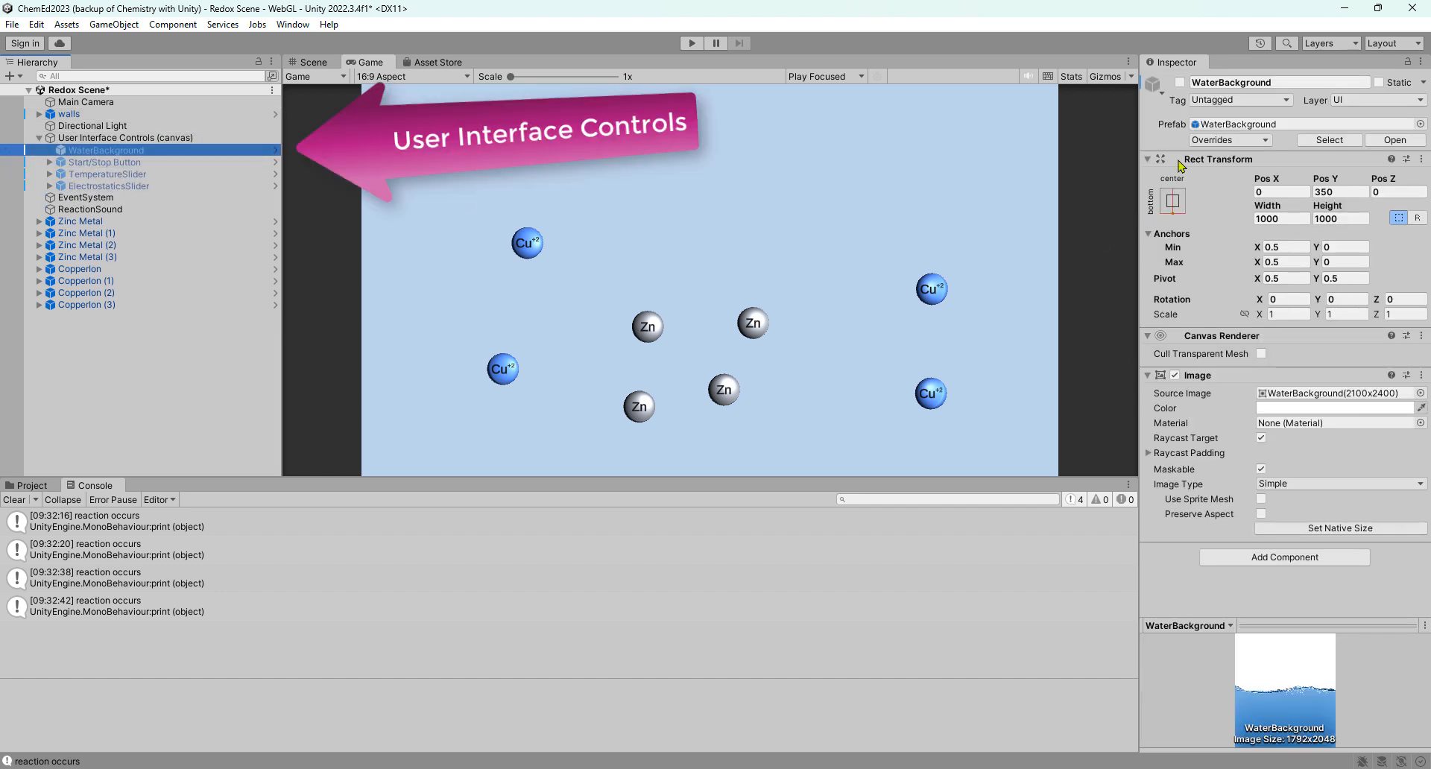
click(1179, 82)
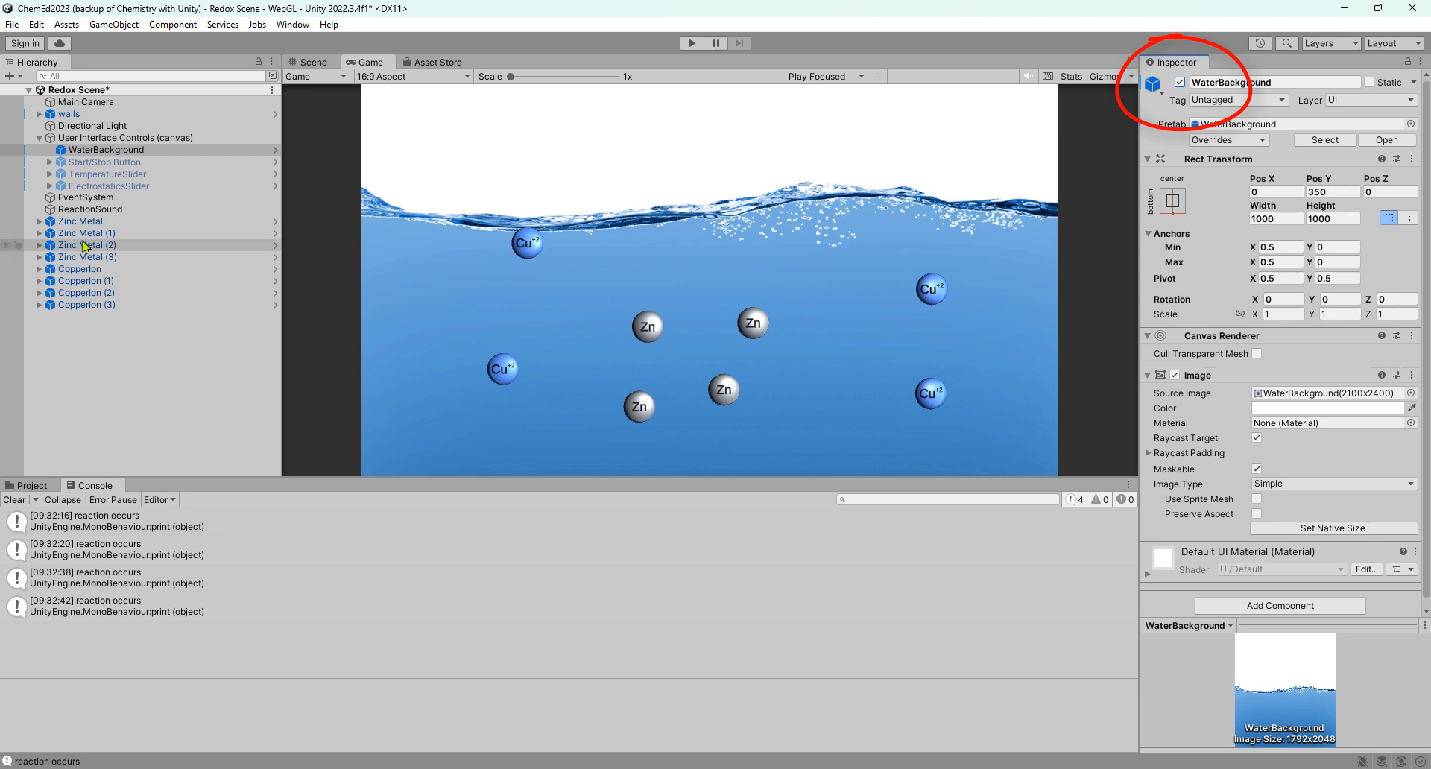
Activate the TemperatureSlider under User Interface Controls (canvas) and run the simulation with it.
click(152, 176)
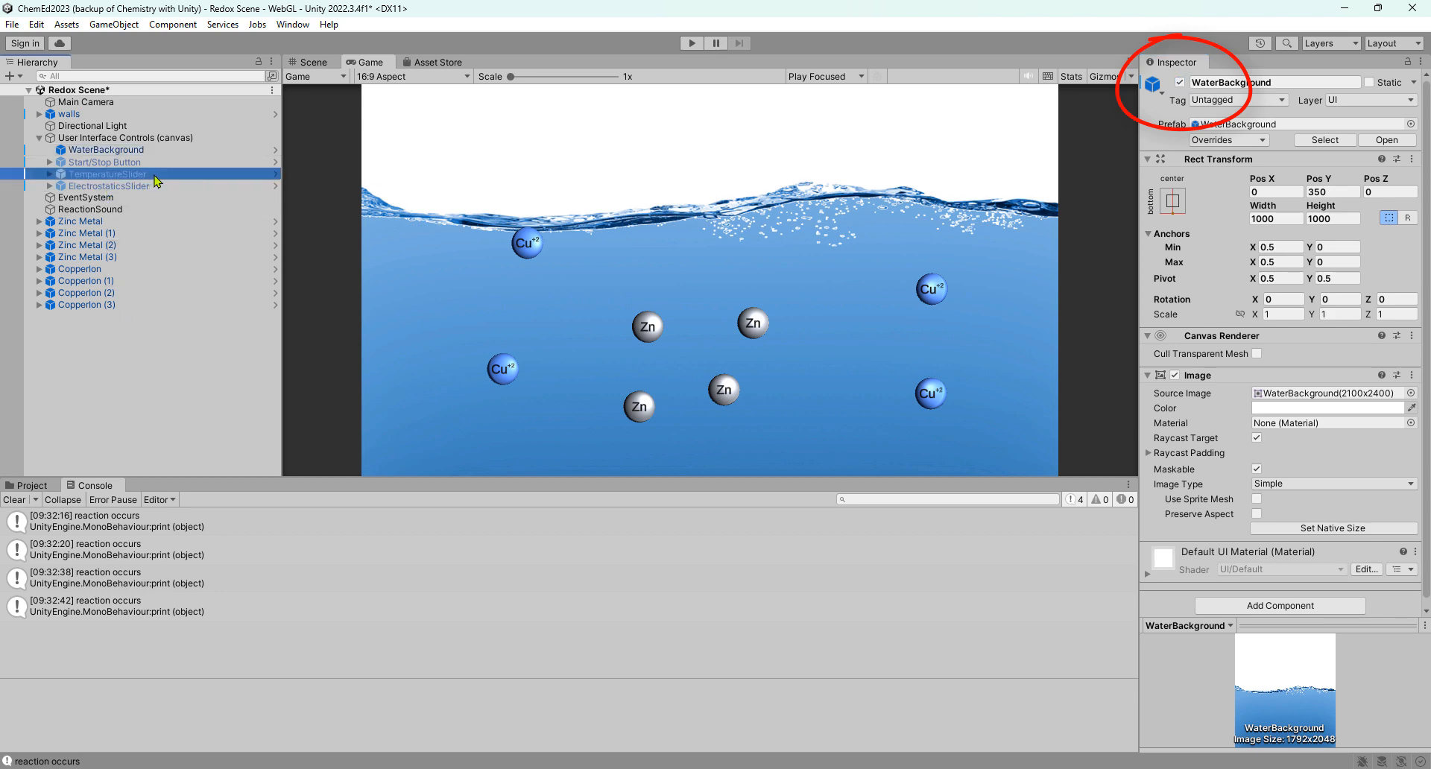
click(1180, 82)
key(ctrl+p)
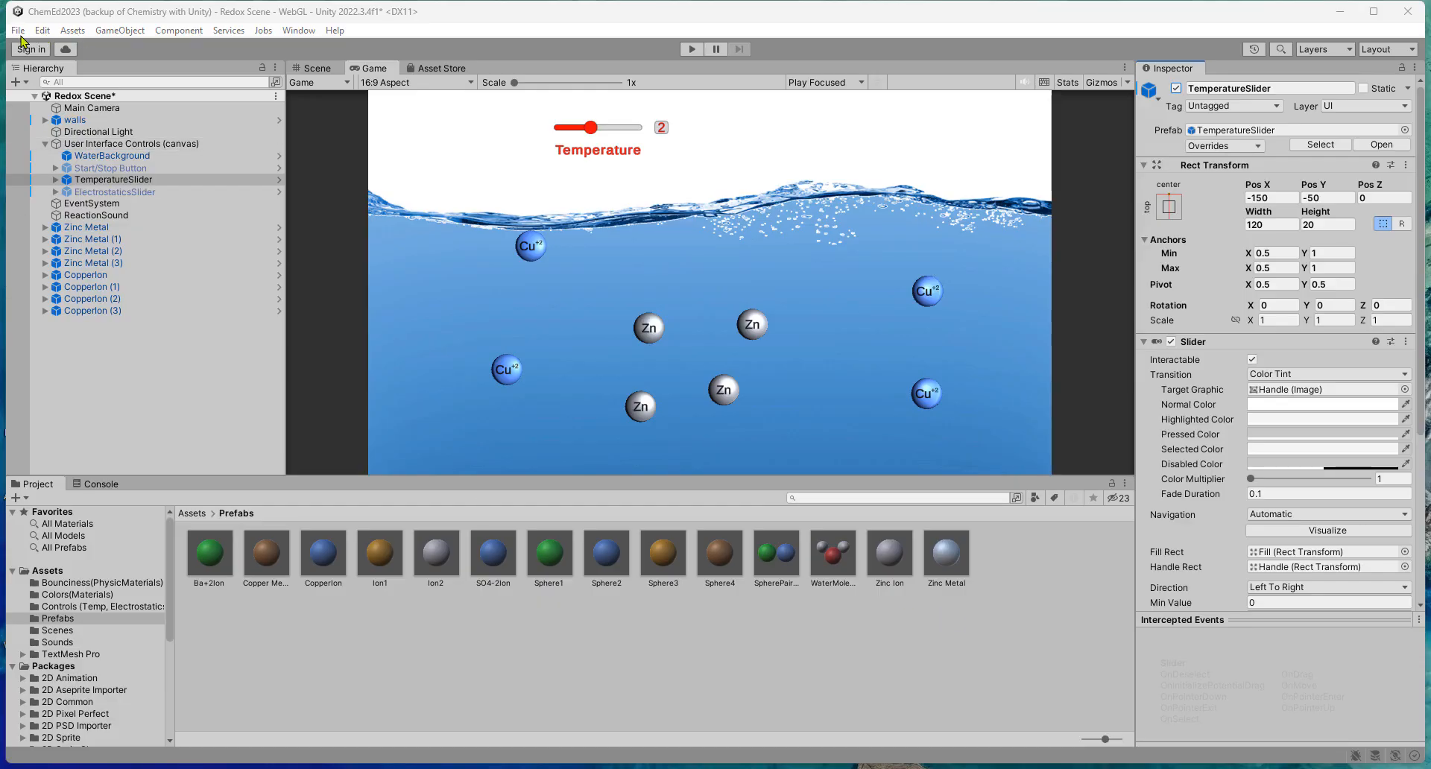
click(17, 31)
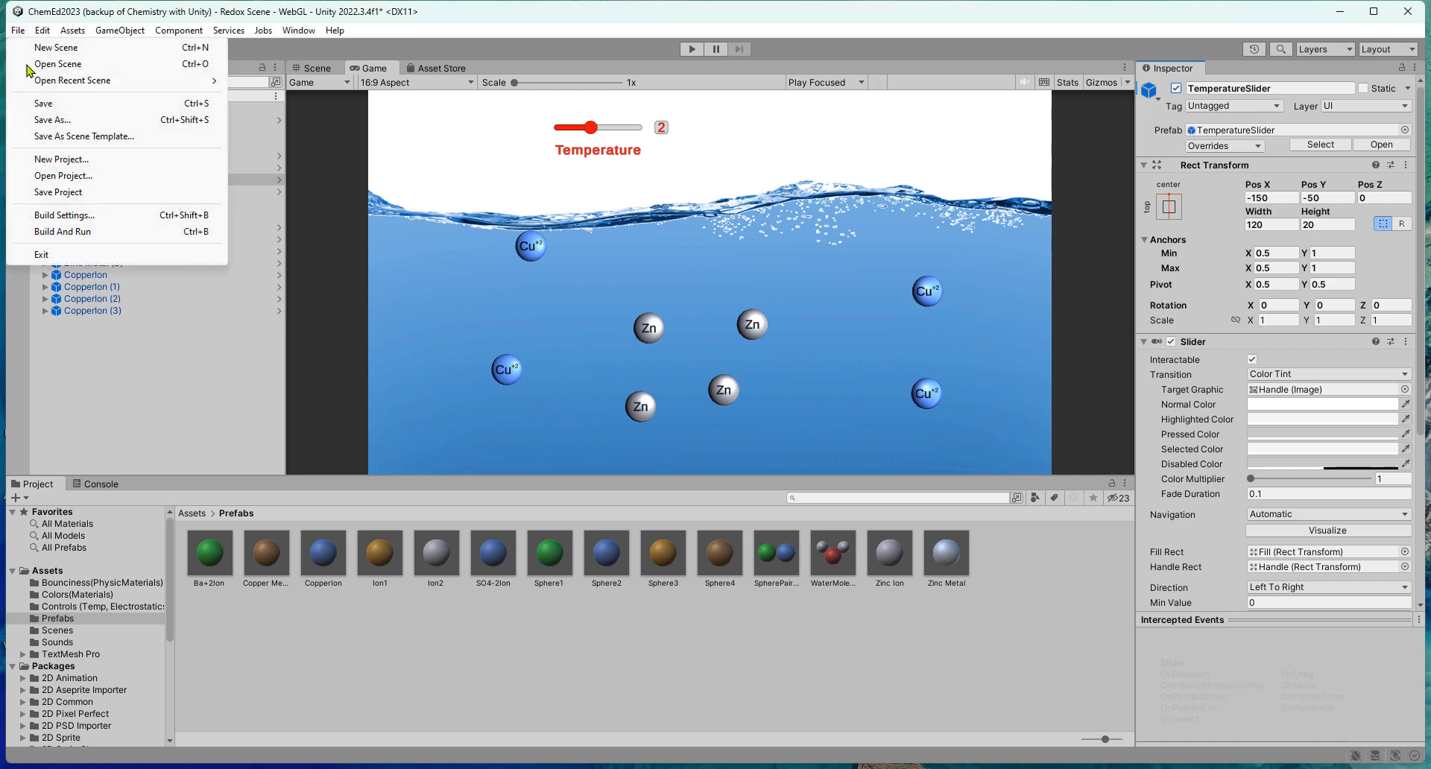
click(97, 122)
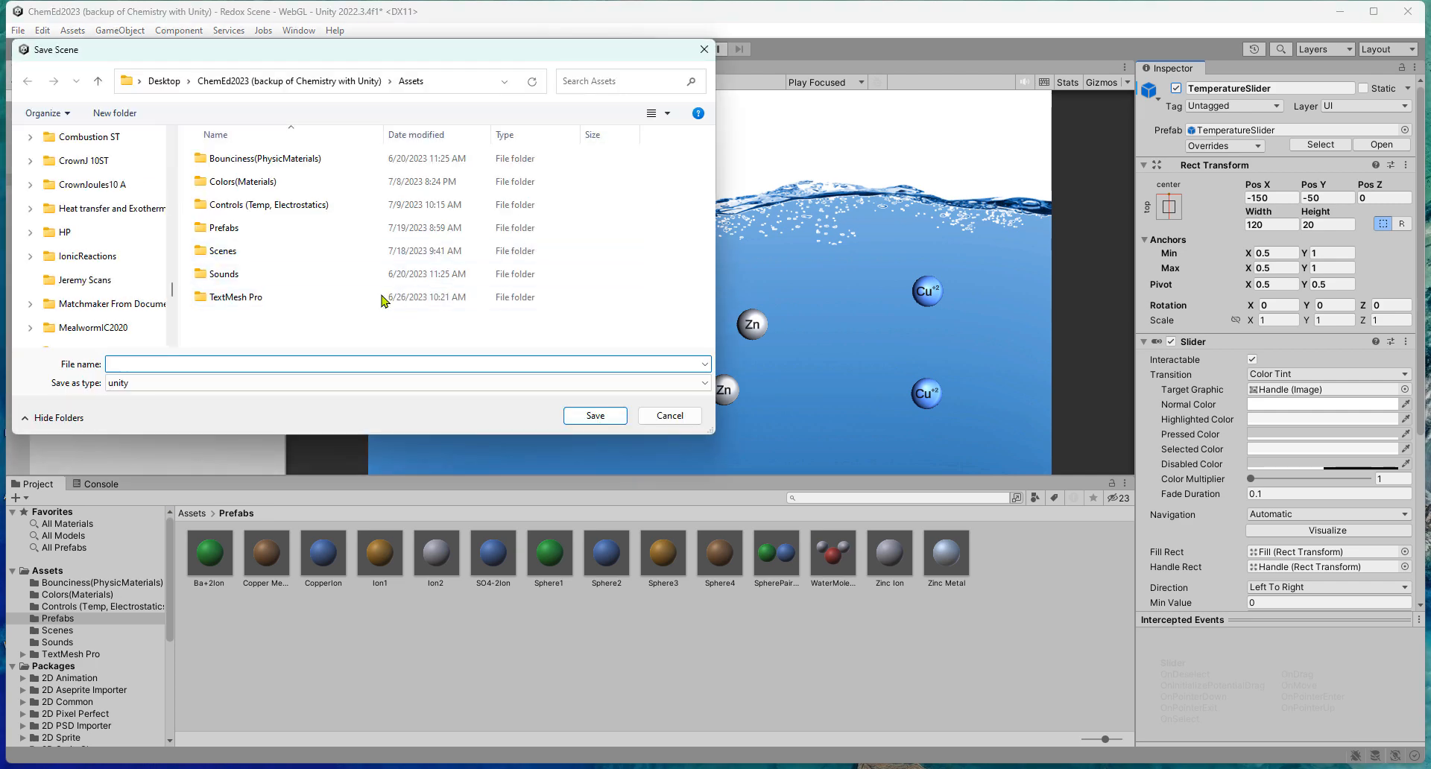
double_click(296, 258)
click(298, 274)
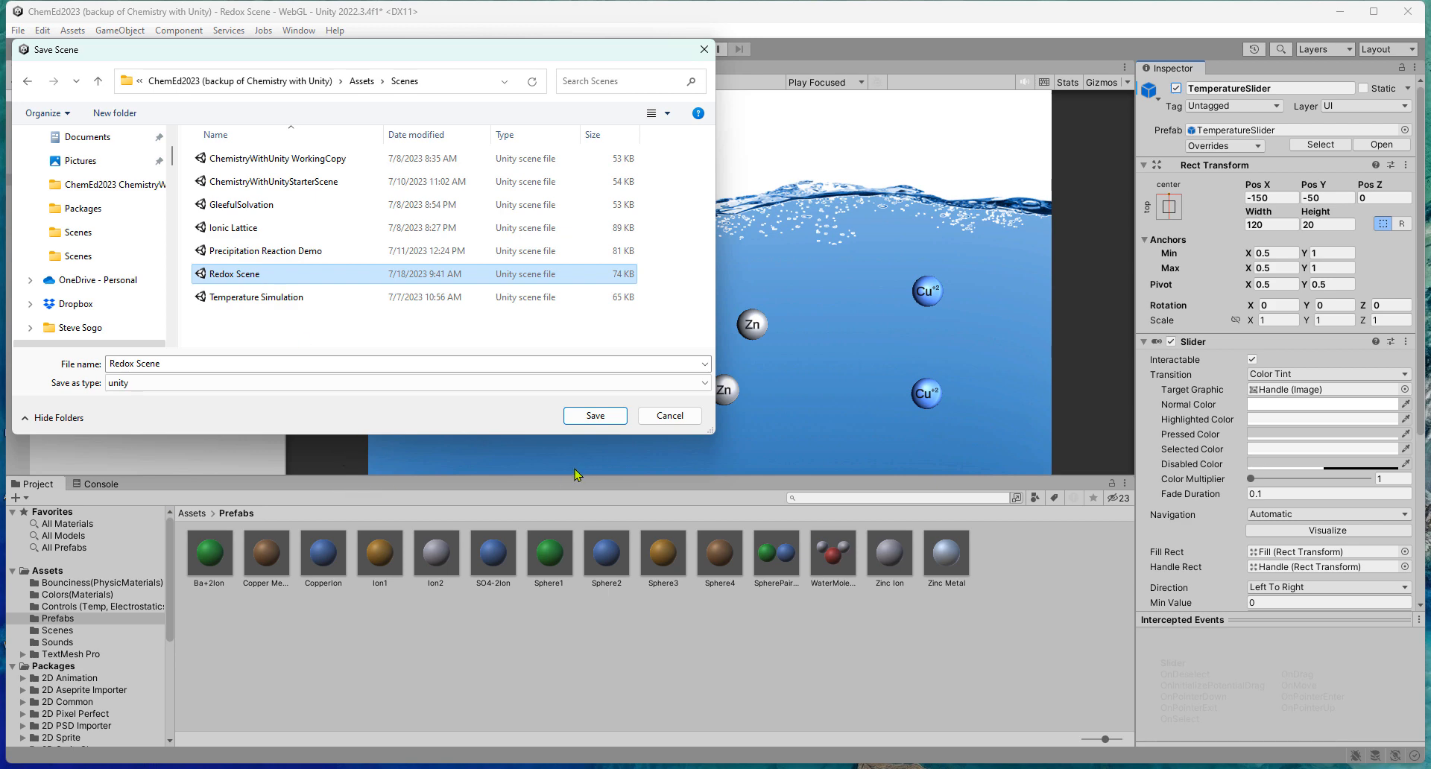
click(669, 416)
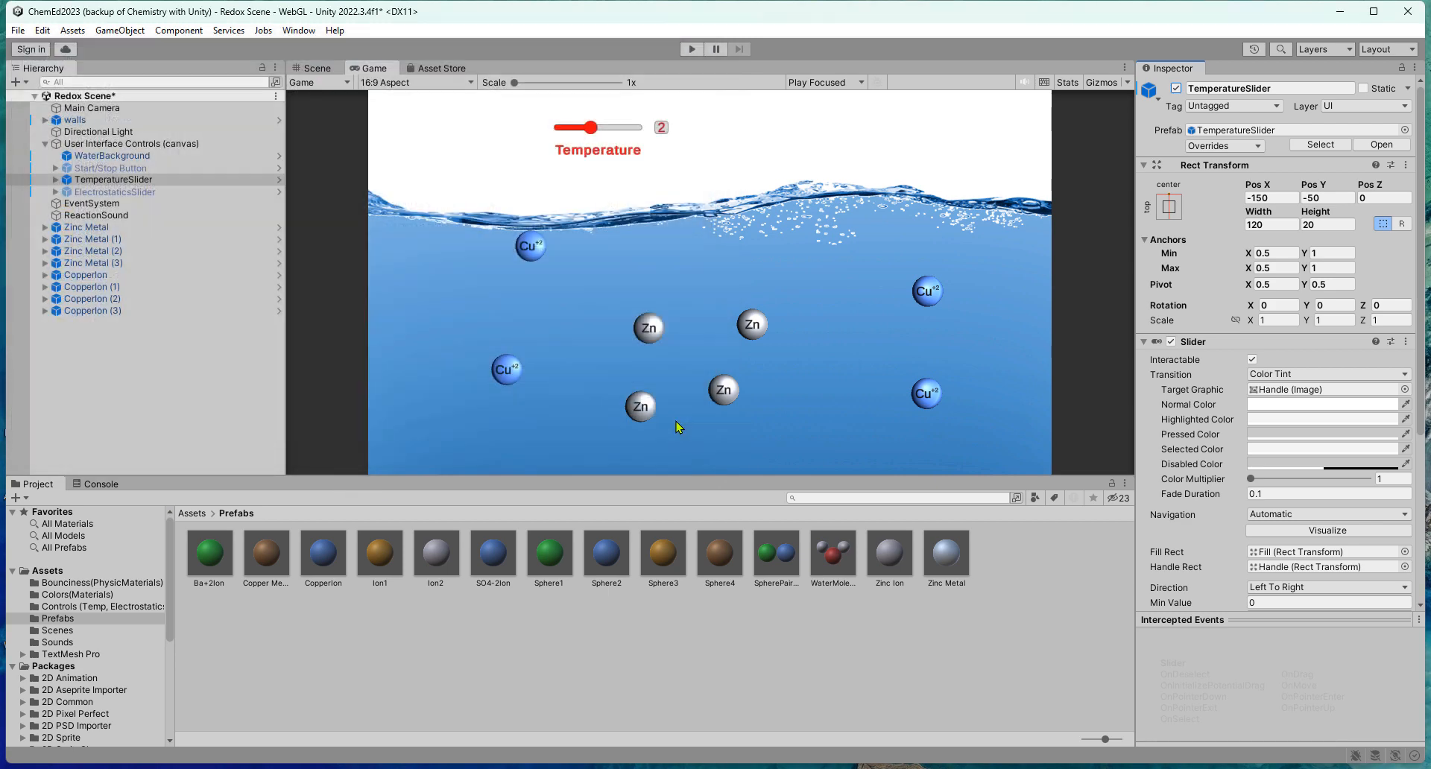
Open the project's Build Settings.
click(18, 31)
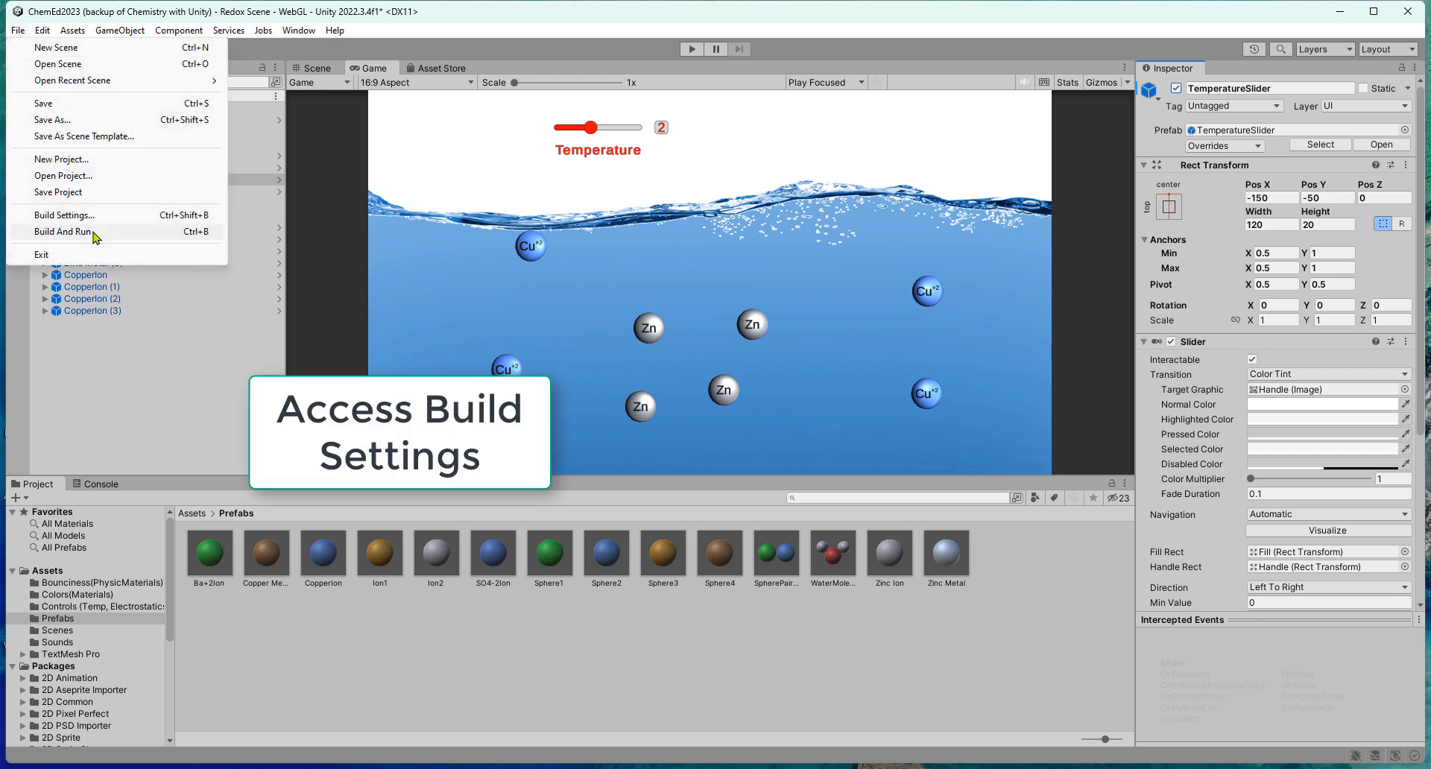
click(95, 215)
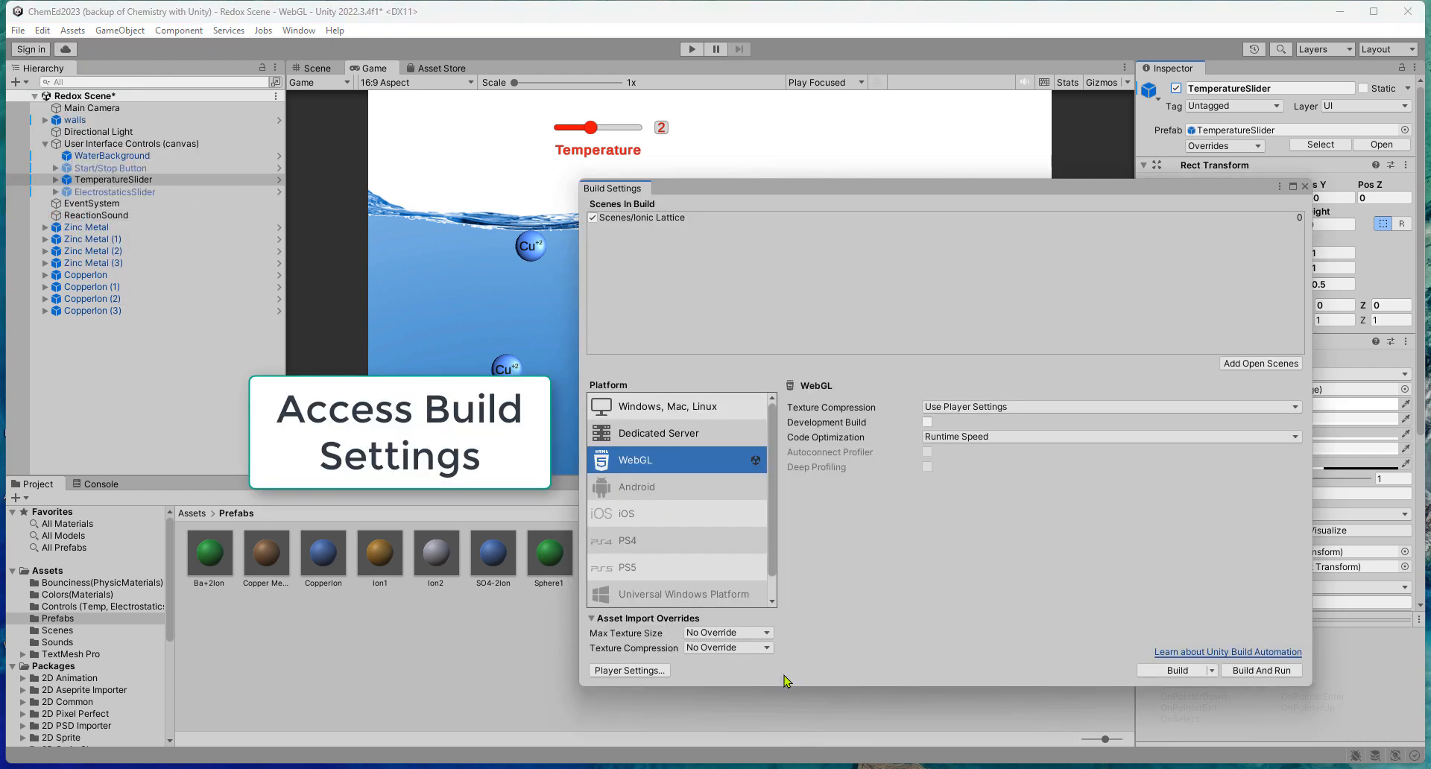